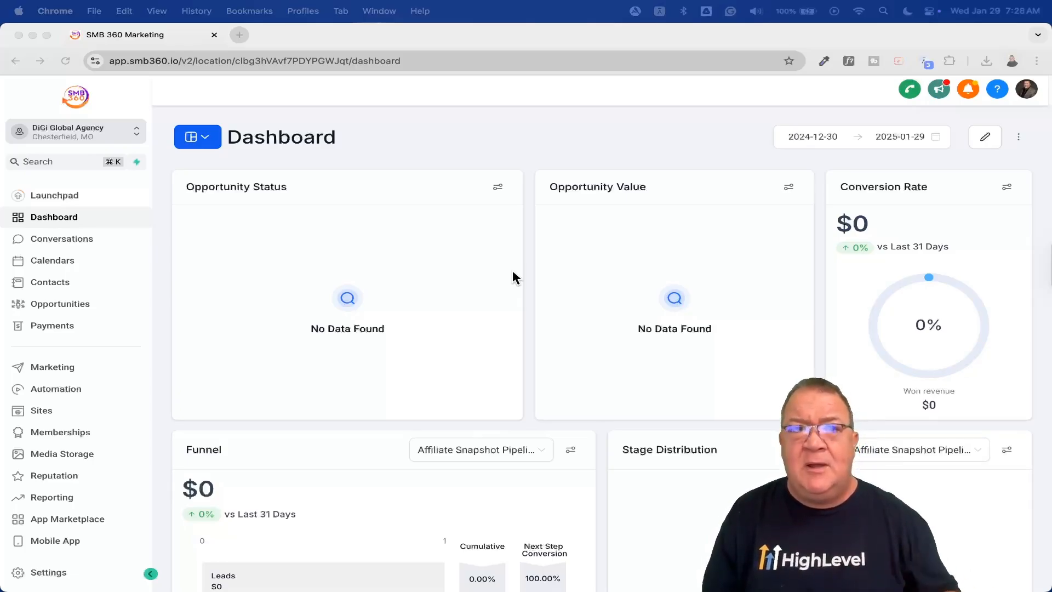
Look over the widget categories available for the dashboard in edit mode and leave editing without saving
{"action": "left_click", "coordinate": [988, 140]}
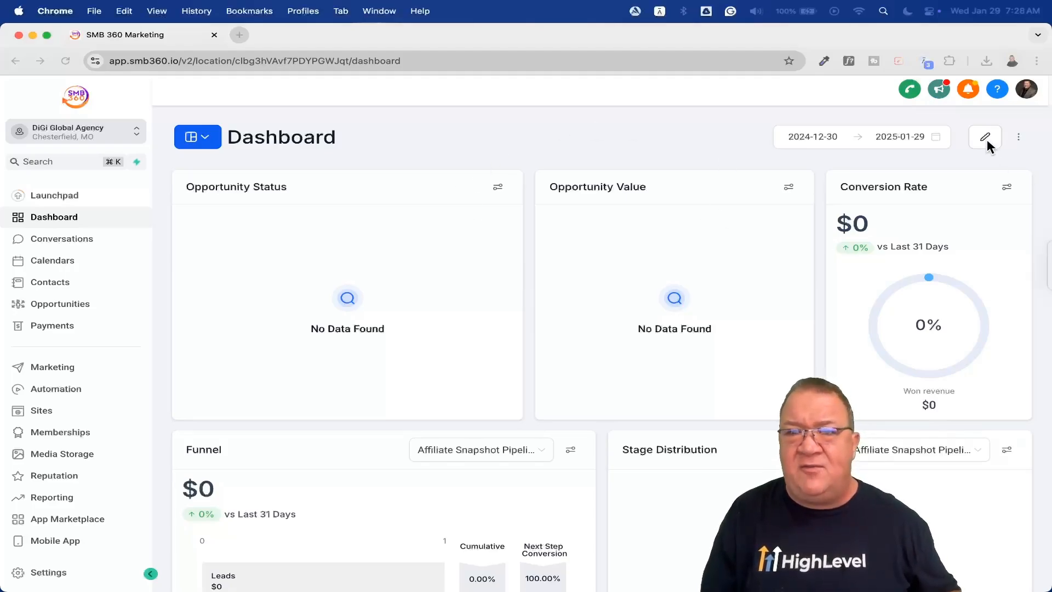
{"action": "left_click", "coordinate": [987, 139]}
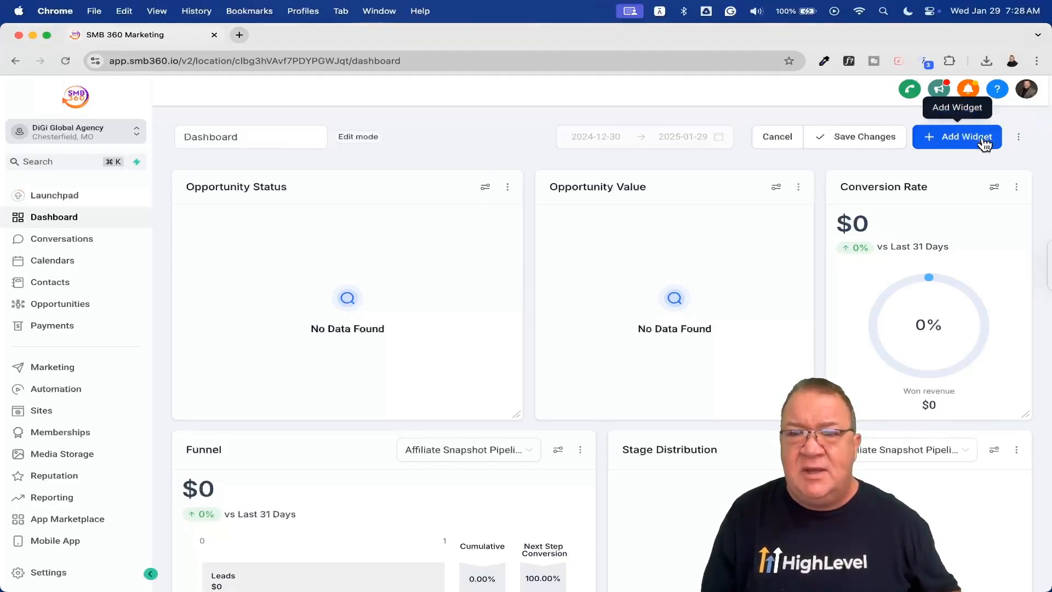
{"action": "left_click", "coordinate": [946, 140]}
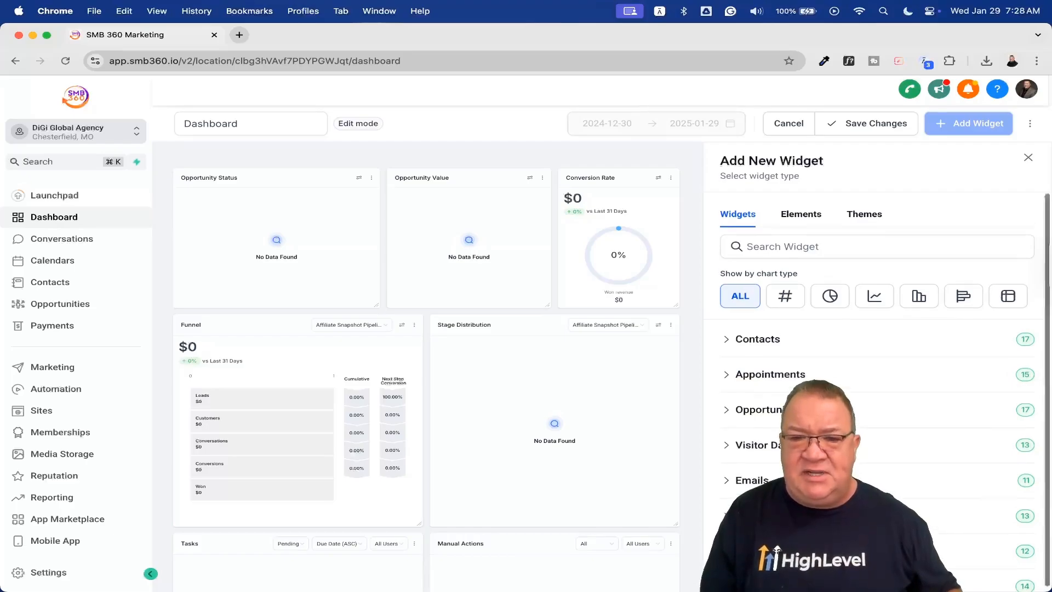
{"action": "left_click", "coordinate": [1028, 158]}
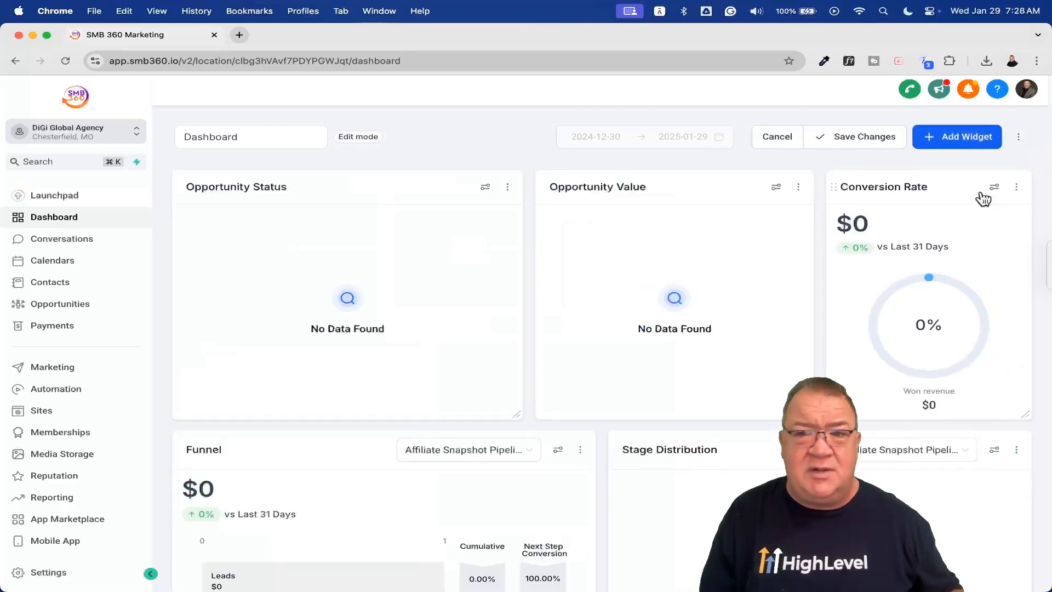
{"action": "left_click", "coordinate": [778, 141]}
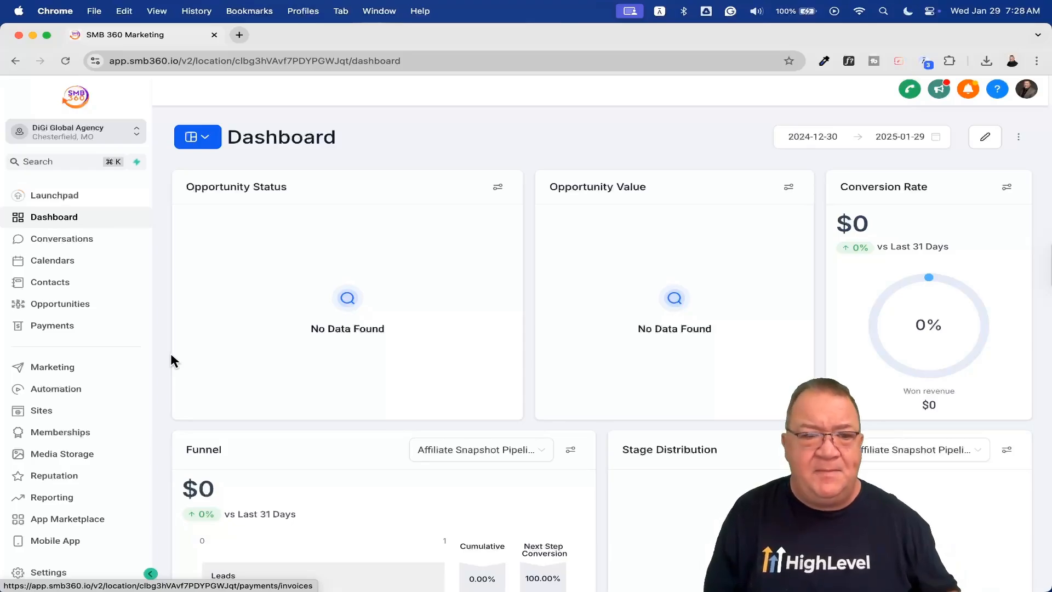
Review the Google Ads, Call, Agent and Appointment reports in Reporting, ending on the list of custom reports
{"action": "left_click", "coordinate": [68, 498]}
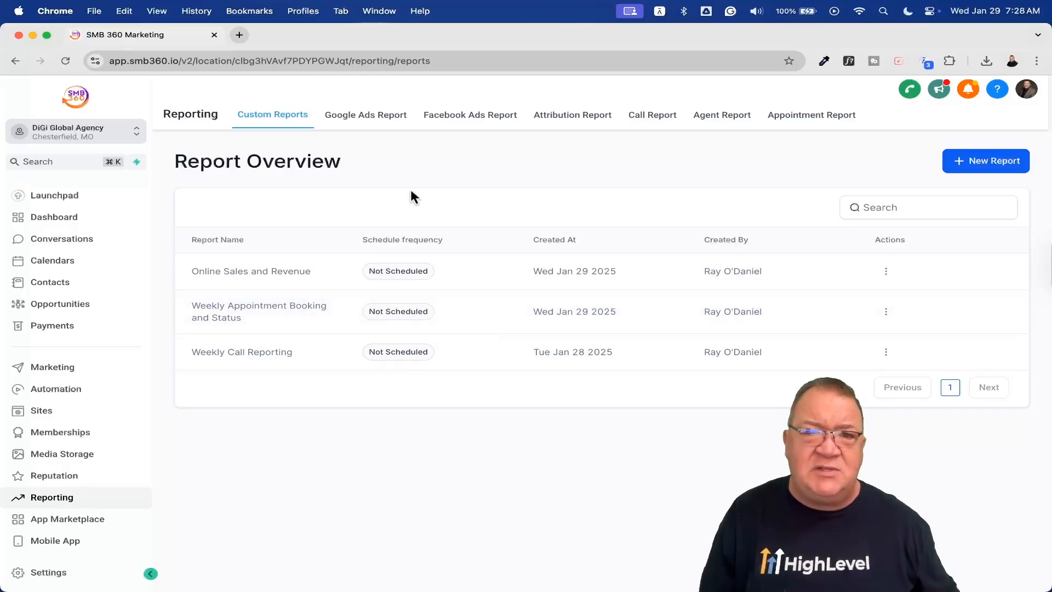
{"action": "left_click", "coordinate": [371, 117]}
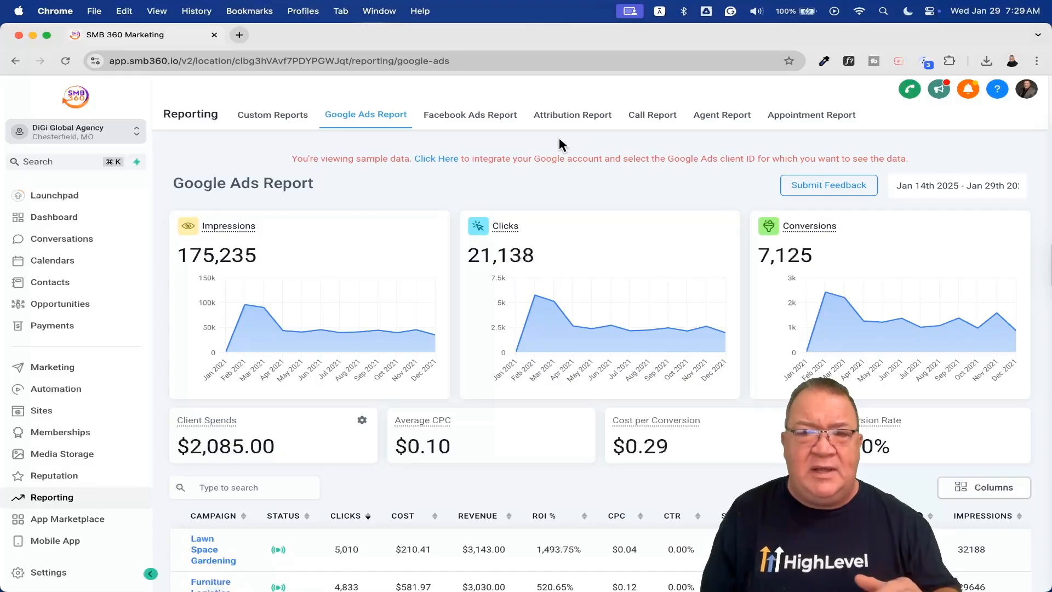
{"action": "left_click", "coordinate": [655, 117]}
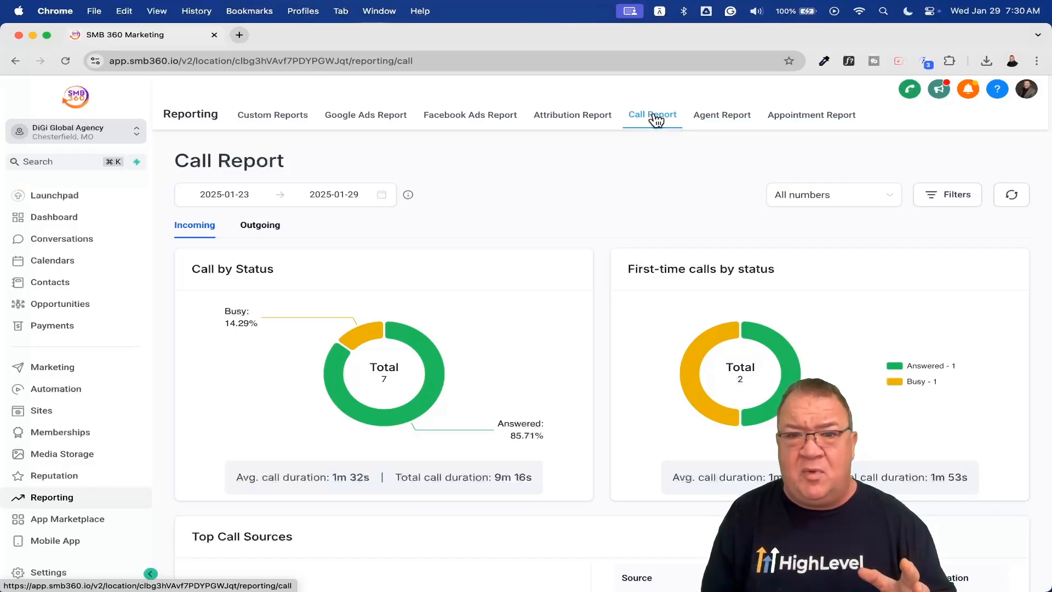
{"action": "left_click", "coordinate": [723, 119]}
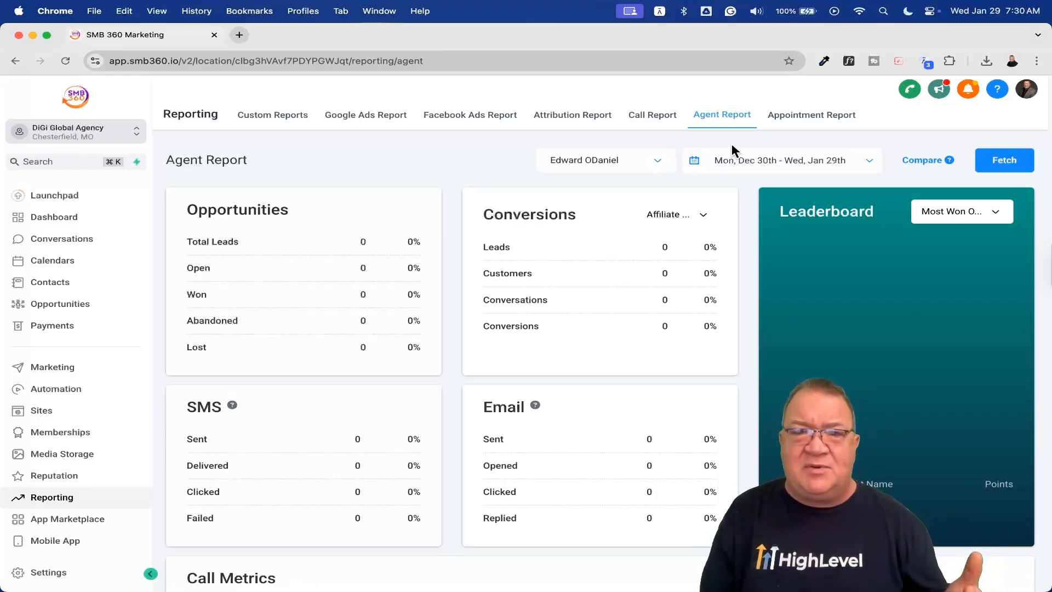
{"action": "left_click", "coordinate": [810, 116]}
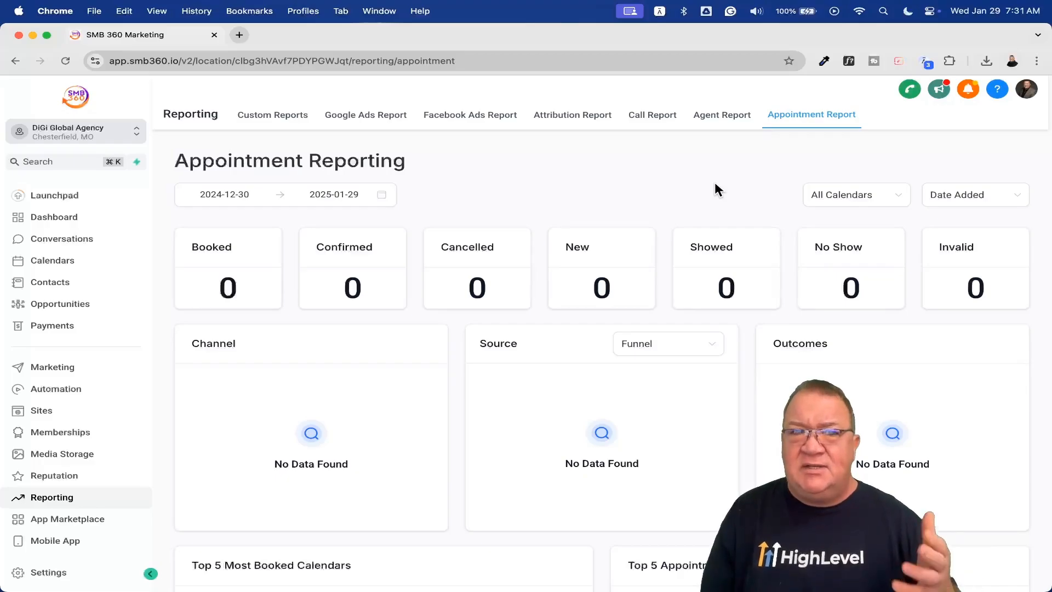
{"action": "left_click", "coordinate": [268, 117]}
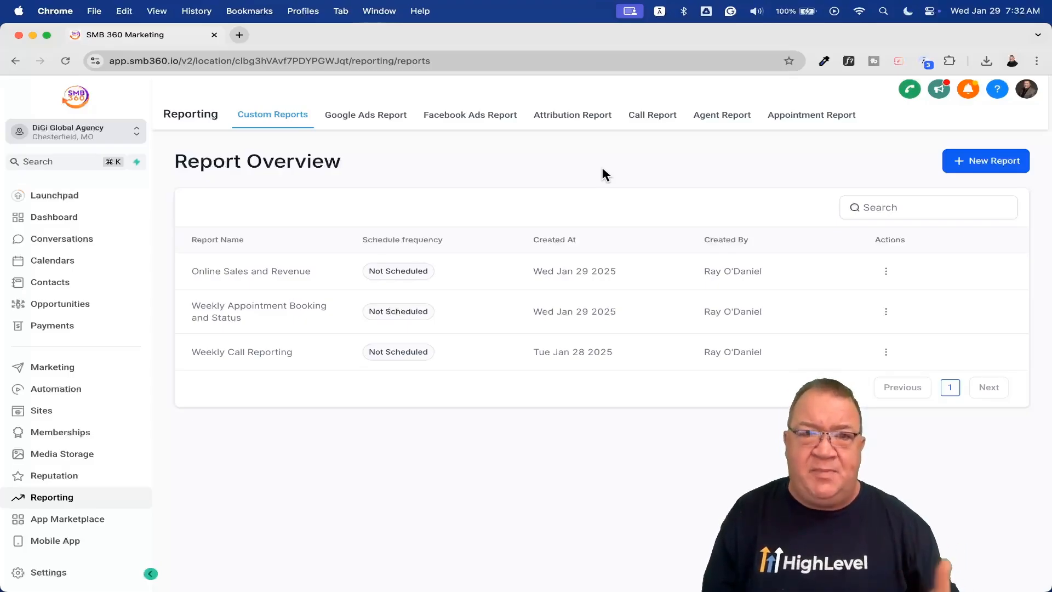
{"action": "scroll", "coordinate": [281, 292], "scroll_direction": "up", "scroll_amount": 5}
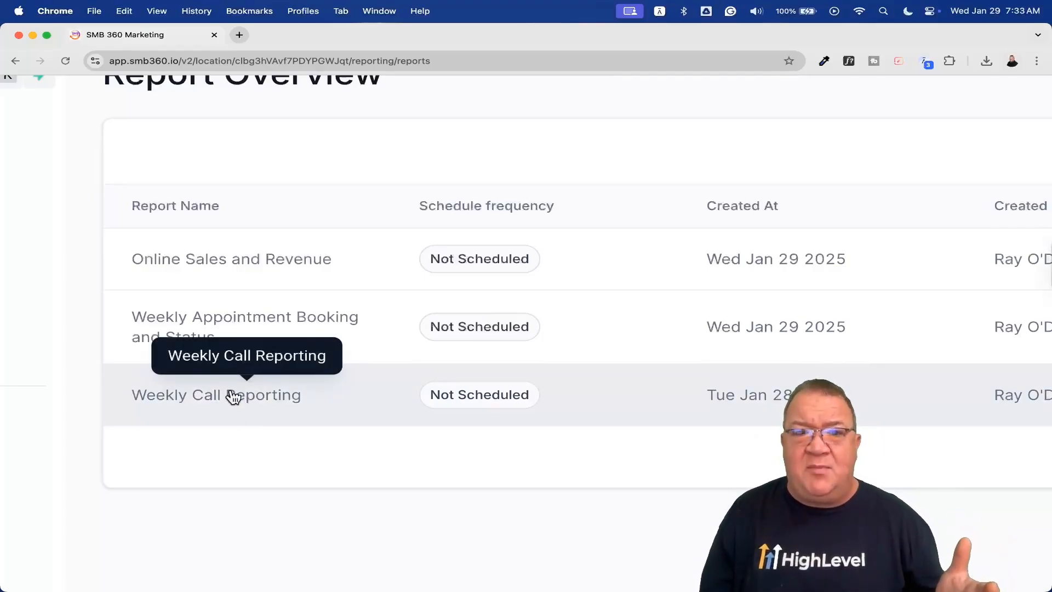
{"action": "scroll", "coordinate": [233, 396], "scroll_direction": "down", "scroll_amount": 5}
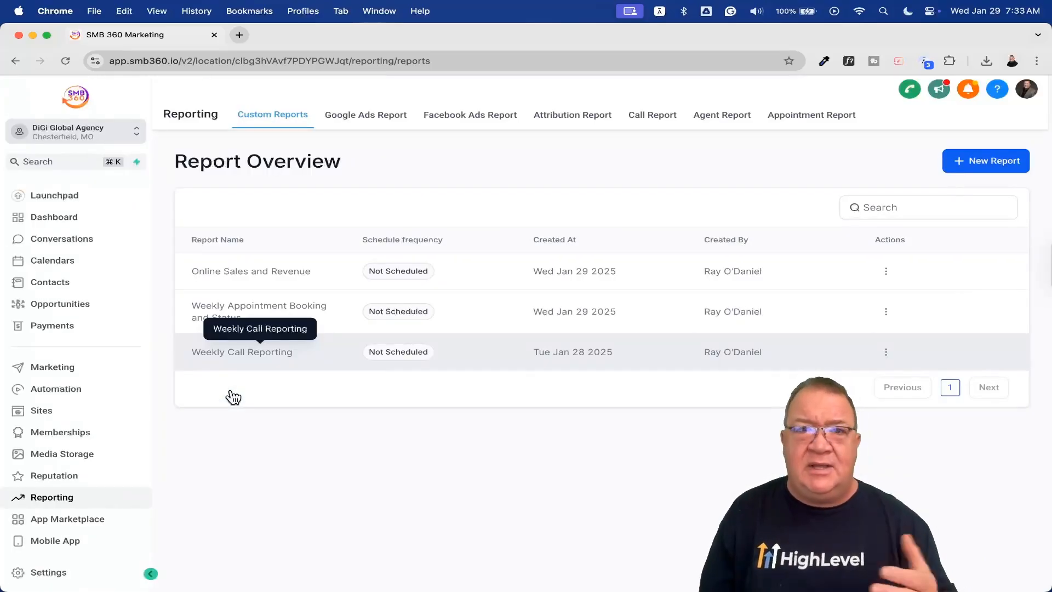
Create a new custom report by importing the existing dashboard named Dashboard
{"action": "left_click", "coordinate": [984, 163]}
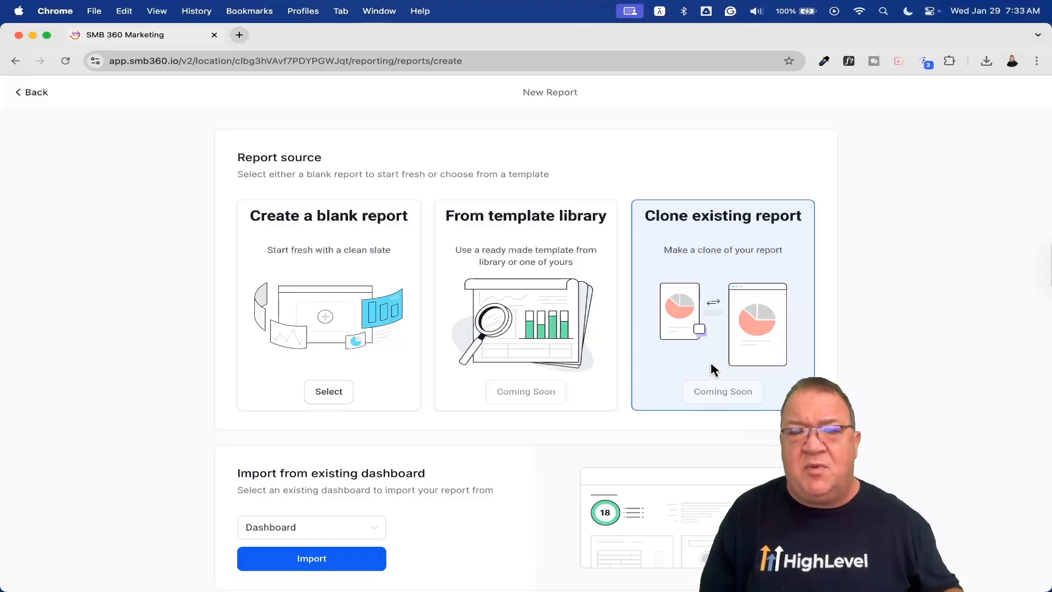
{"action": "scroll", "coordinate": [714, 370], "scroll_direction": "down", "scroll_amount": 1}
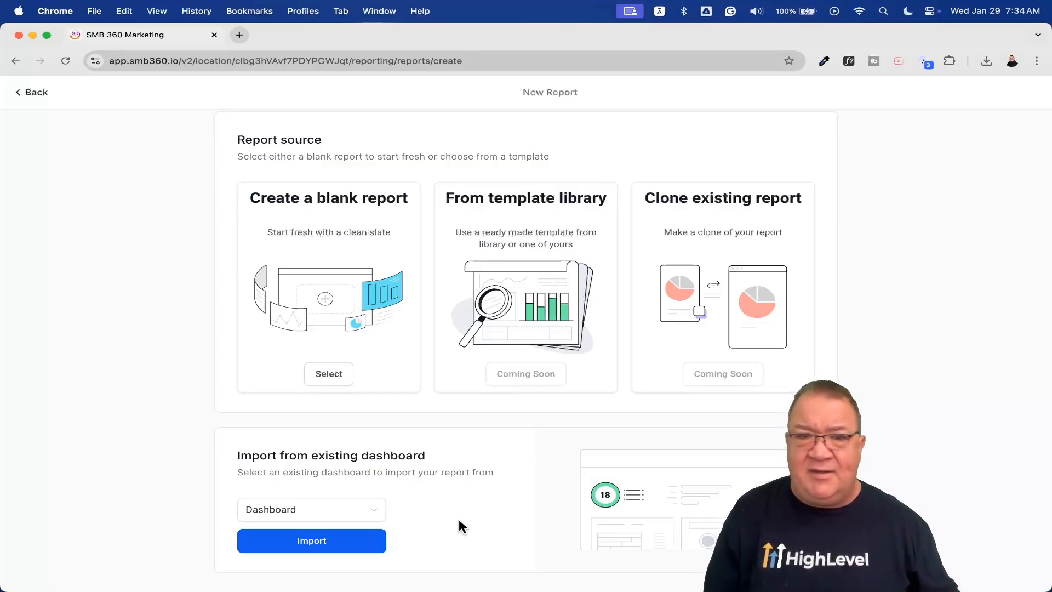
{"action": "scroll", "coordinate": [459, 521], "scroll_direction": "up", "scroll_amount": 5}
{"action": "scroll", "coordinate": [459, 520], "scroll_direction": "left", "scroll_amount": 4}
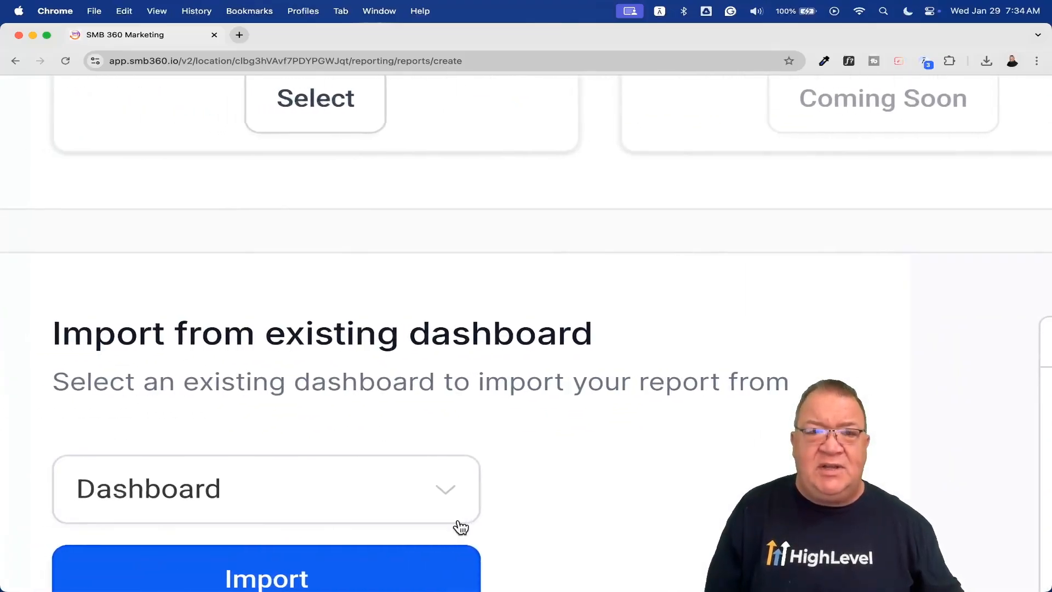
{"action": "scroll", "coordinate": [459, 526], "scroll_direction": "down", "scroll_amount": 3}
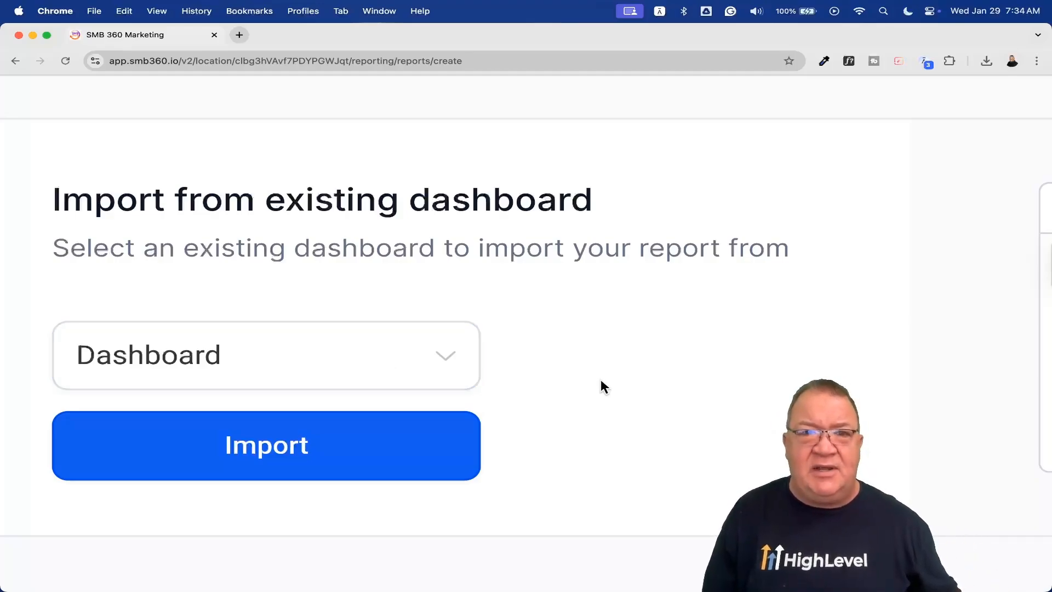
{"action": "scroll", "coordinate": [602, 381], "scroll_direction": "down", "scroll_amount": 5}
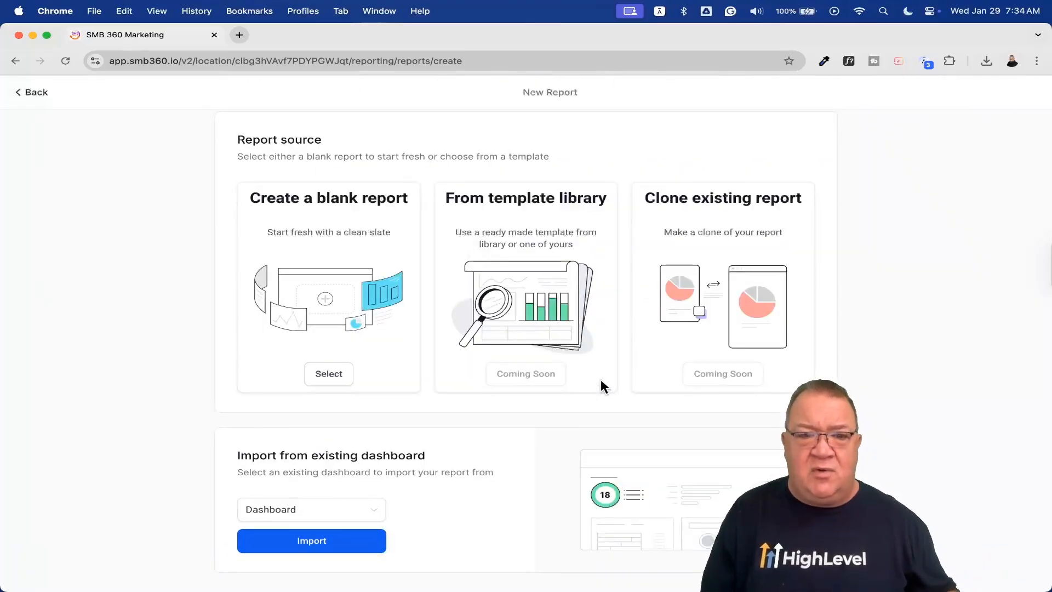
{"action": "left_click", "coordinate": [312, 540]}
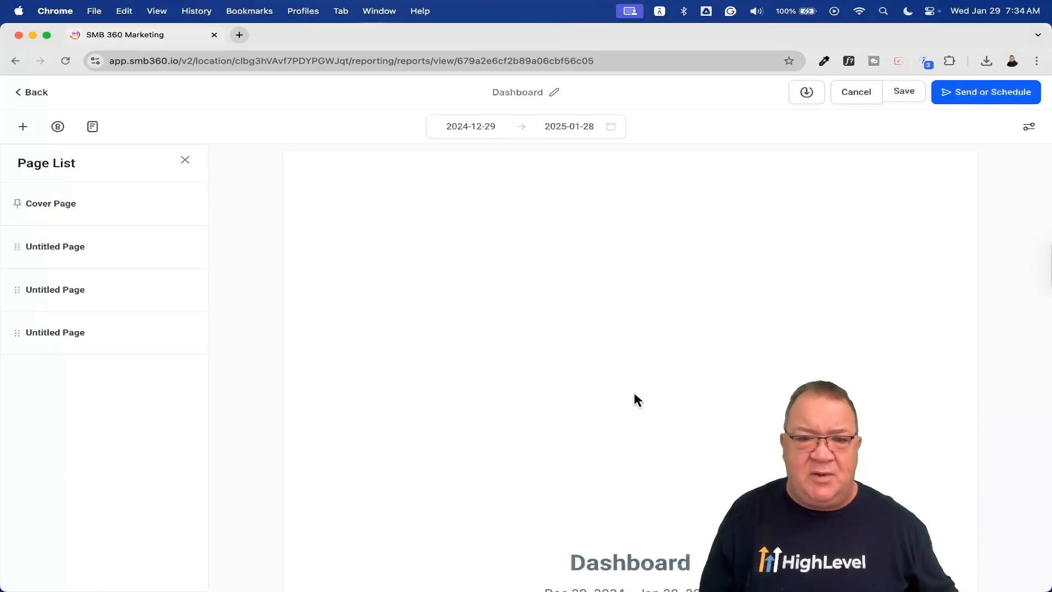
Examine the pages and widgets of the report imported from the dashboard
{"action": "scroll", "coordinate": [633, 390], "scroll_direction": "down", "scroll_amount": 7}
{"action": "scroll", "coordinate": [672, 383], "scroll_direction": "down", "scroll_amount": 10}
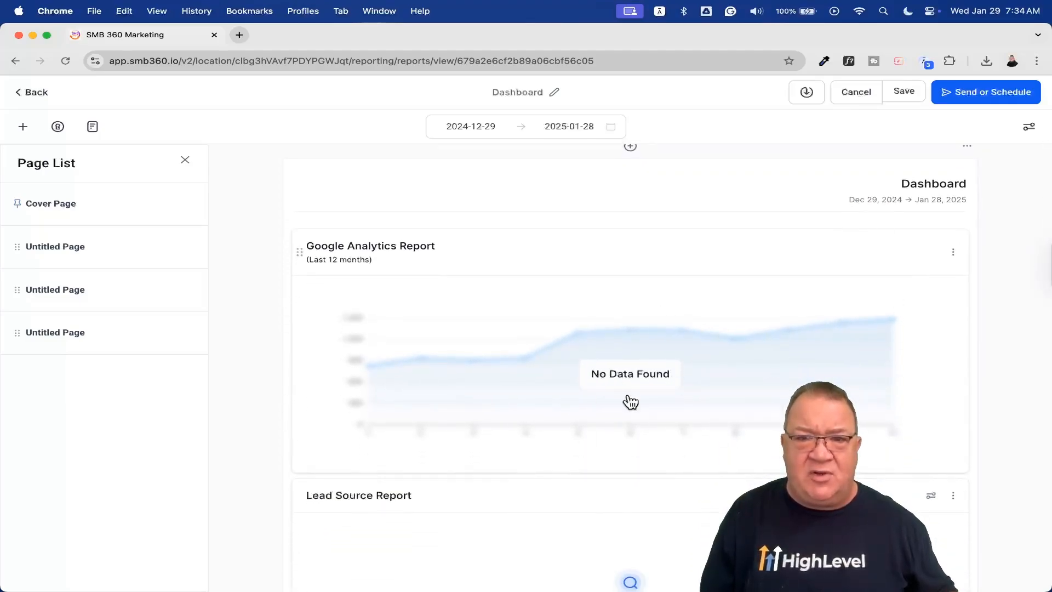
{"action": "scroll", "coordinate": [628, 401], "scroll_direction": "down", "scroll_amount": 10}
{"action": "scroll", "coordinate": [628, 401], "scroll_direction": "down", "scroll_amount": 10}
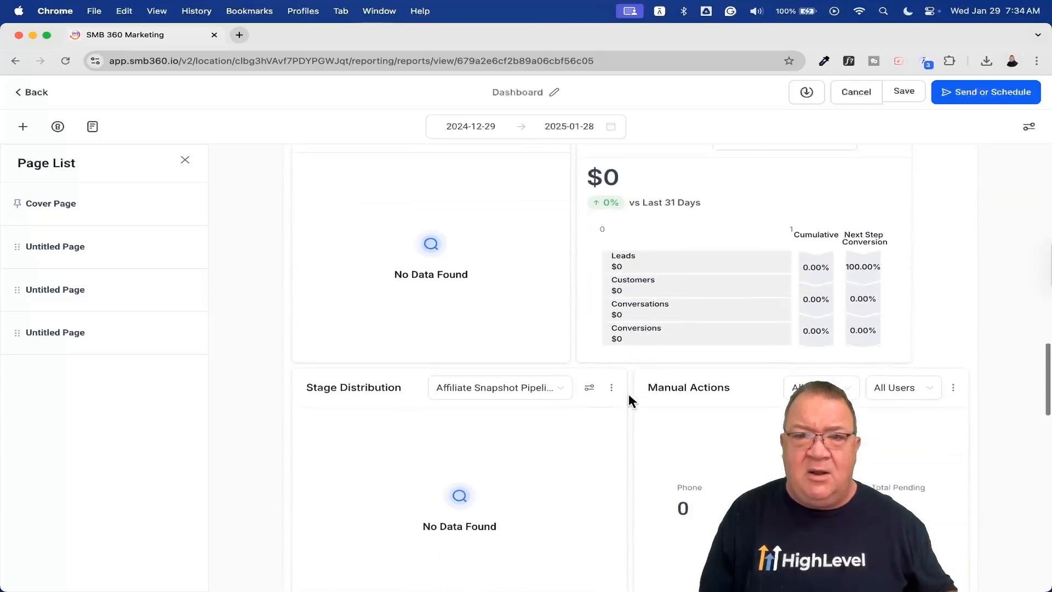
{"action": "scroll", "coordinate": [629, 402], "scroll_direction": "down", "scroll_amount": 10}
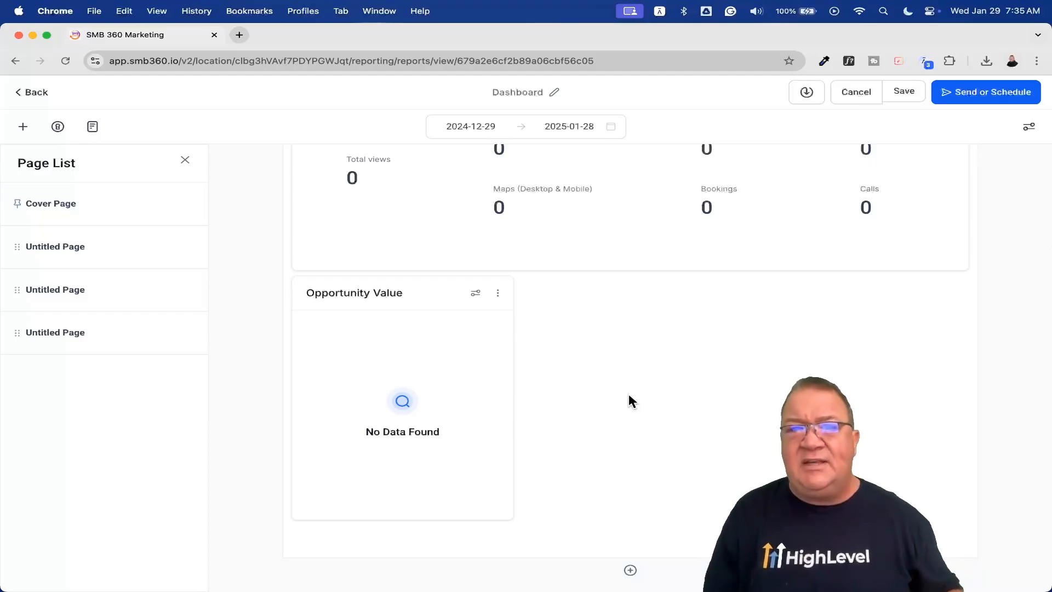
{"action": "scroll", "coordinate": [628, 402], "scroll_direction": "up", "scroll_amount": 5}
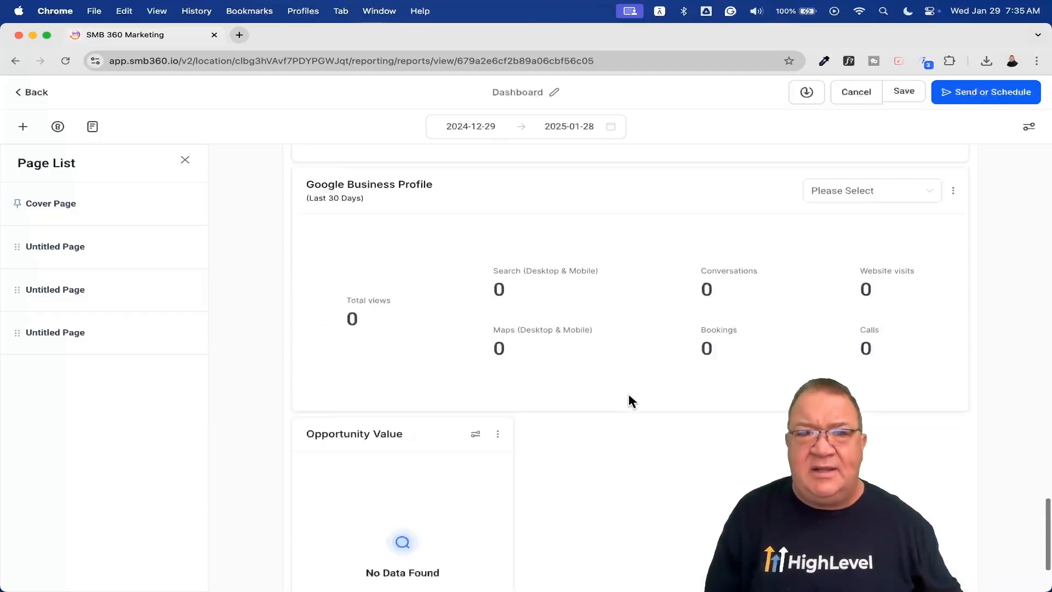
Leave the imported report and create a new blank custom report
{"action": "left_click", "coordinate": [37, 97]}
{"action": "left_click", "coordinate": [977, 164]}
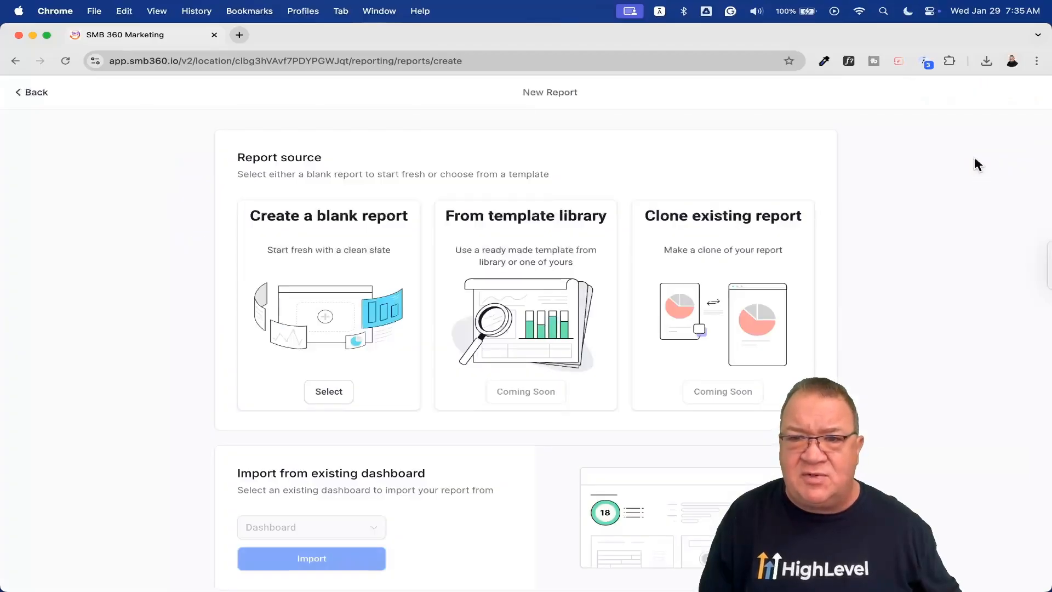
{"action": "left_click", "coordinate": [332, 393]}
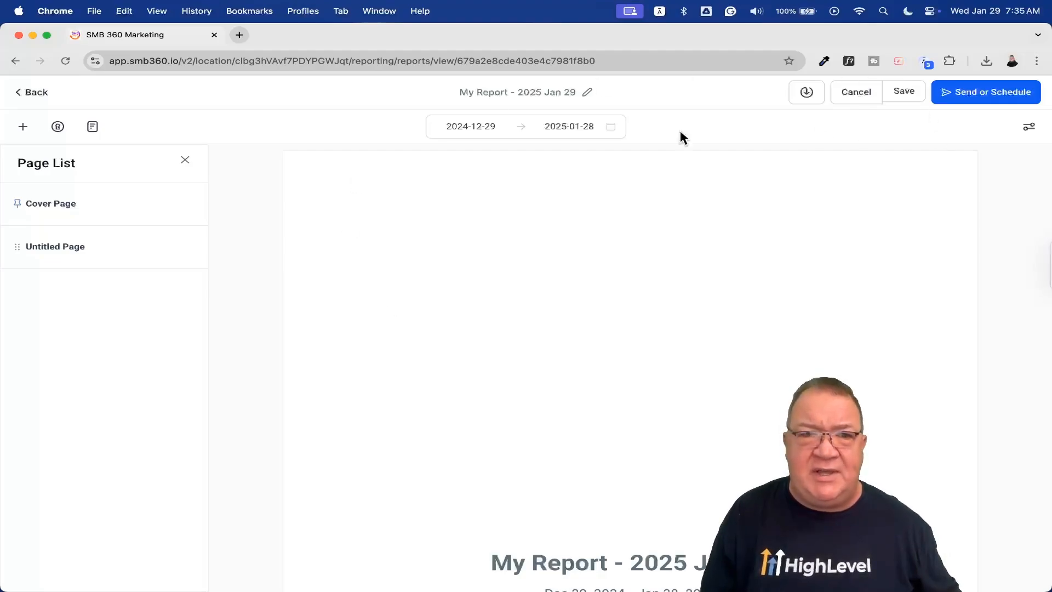
Examine the Contacts widgets, the elements and the themes that can be added to the blank report
{"action": "left_click", "coordinate": [23, 129]}
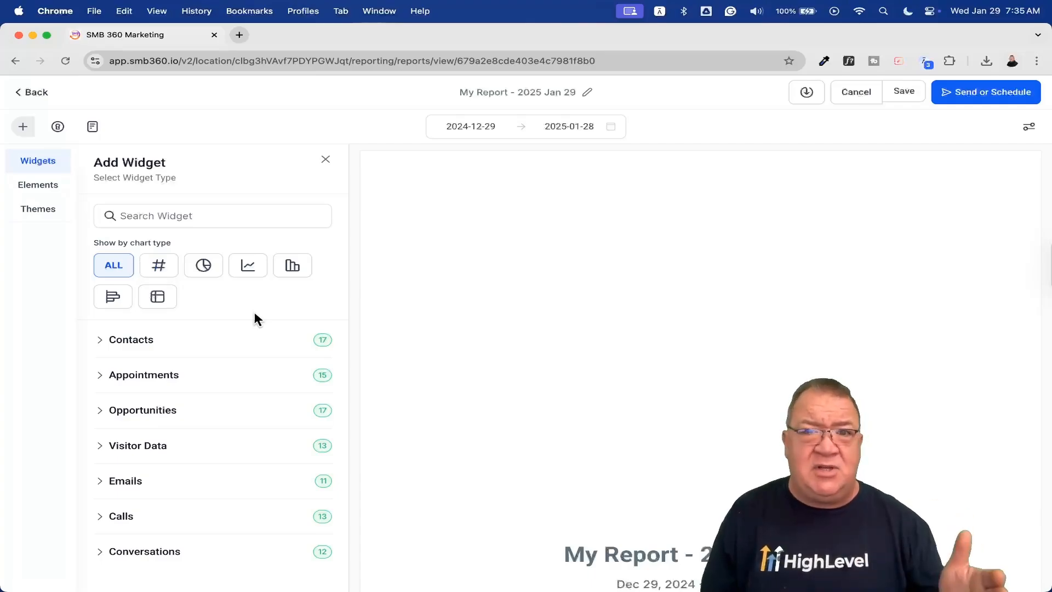
{"action": "left_click", "coordinate": [98, 341]}
{"action": "scroll", "coordinate": [186, 434], "scroll_direction": "down", "scroll_amount": 3}
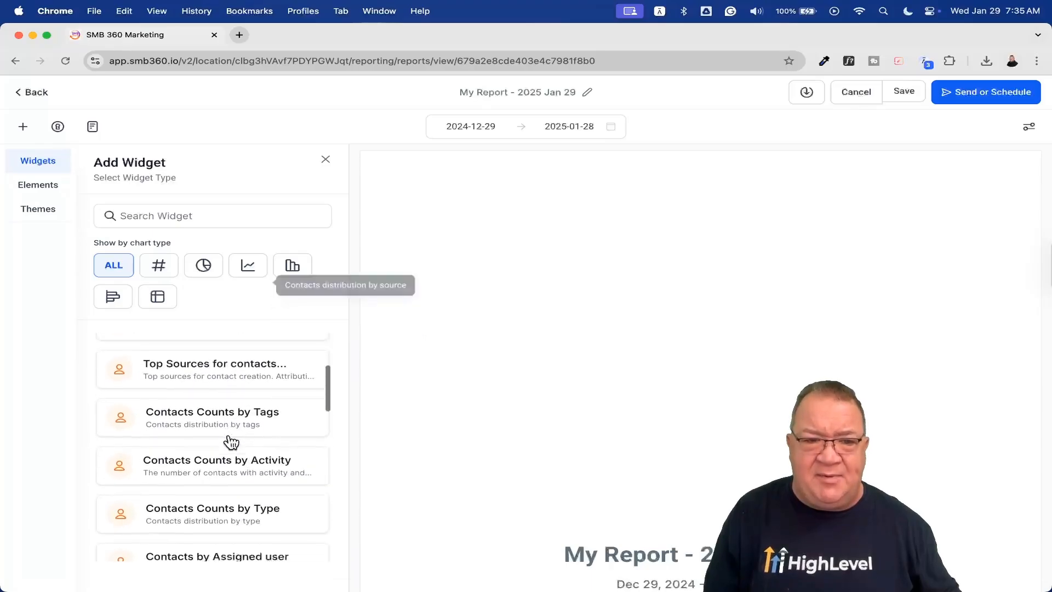
{"action": "scroll", "coordinate": [228, 442], "scroll_direction": "up", "scroll_amount": 3}
{"action": "left_click", "coordinate": [100, 341]}
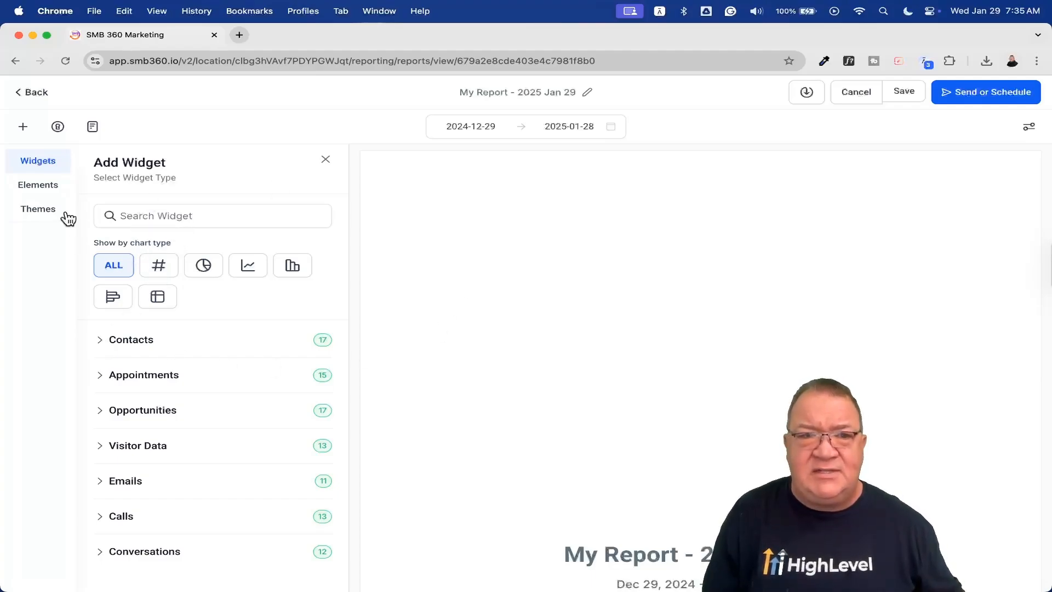
{"action": "left_click", "coordinate": [41, 184]}
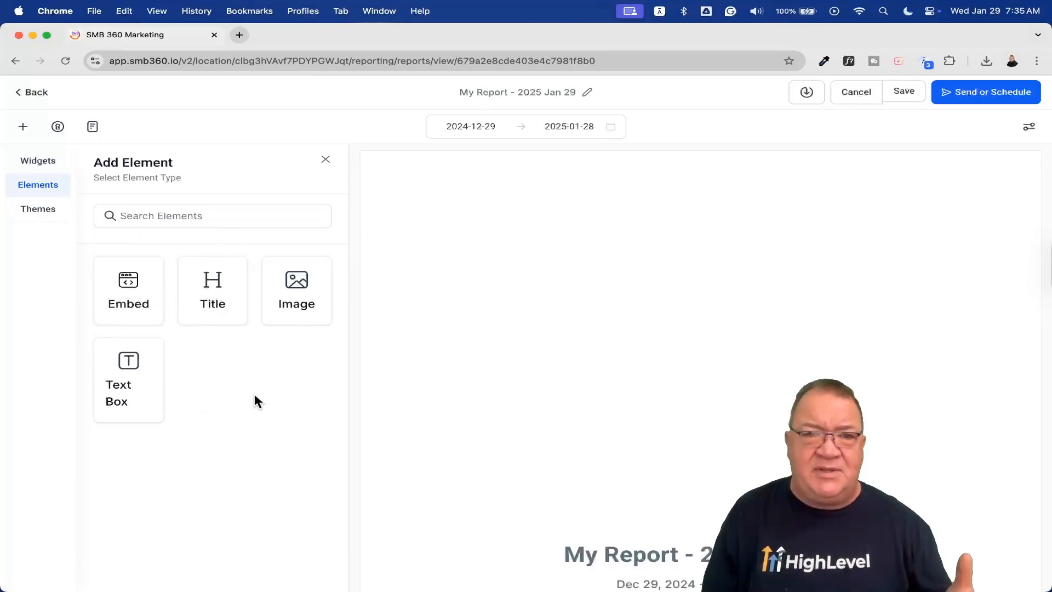
{"action": "left_click", "coordinate": [35, 208]}
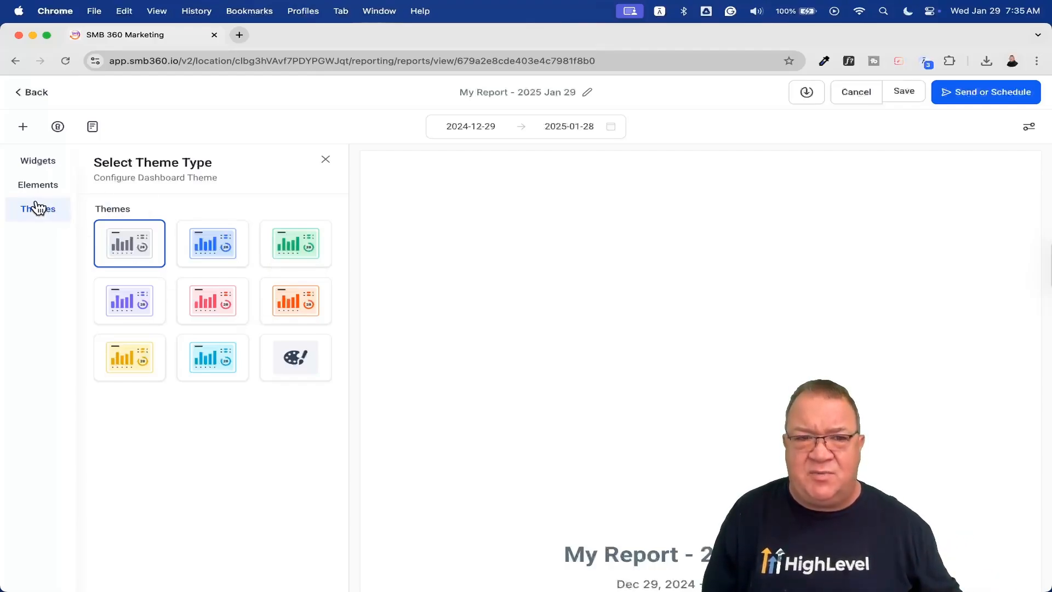
Turn off Private Report in the new report's permissions
{"action": "left_click", "coordinate": [57, 128]}
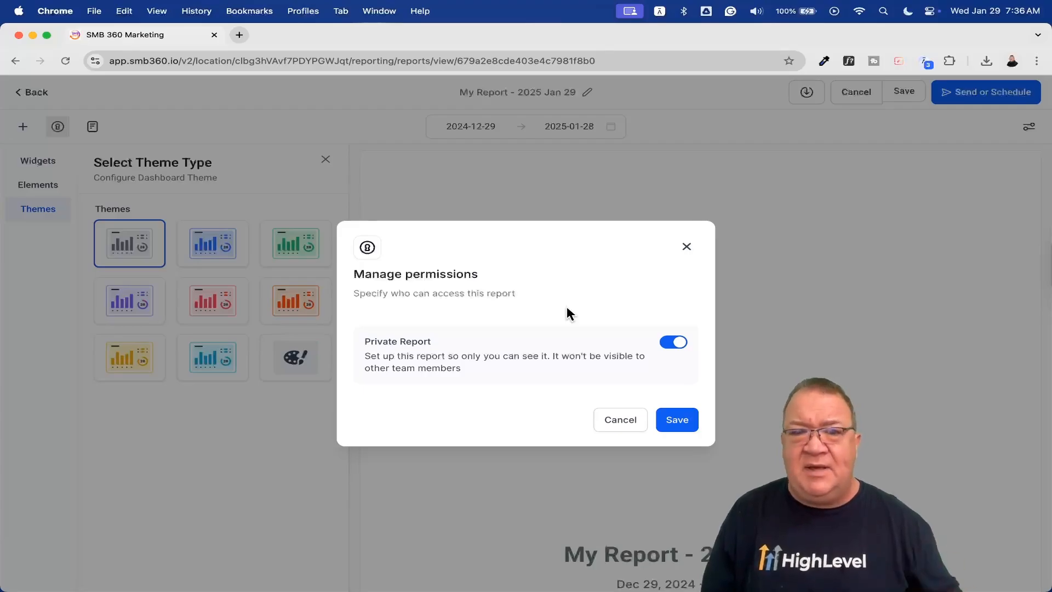
{"action": "left_click", "coordinate": [678, 342]}
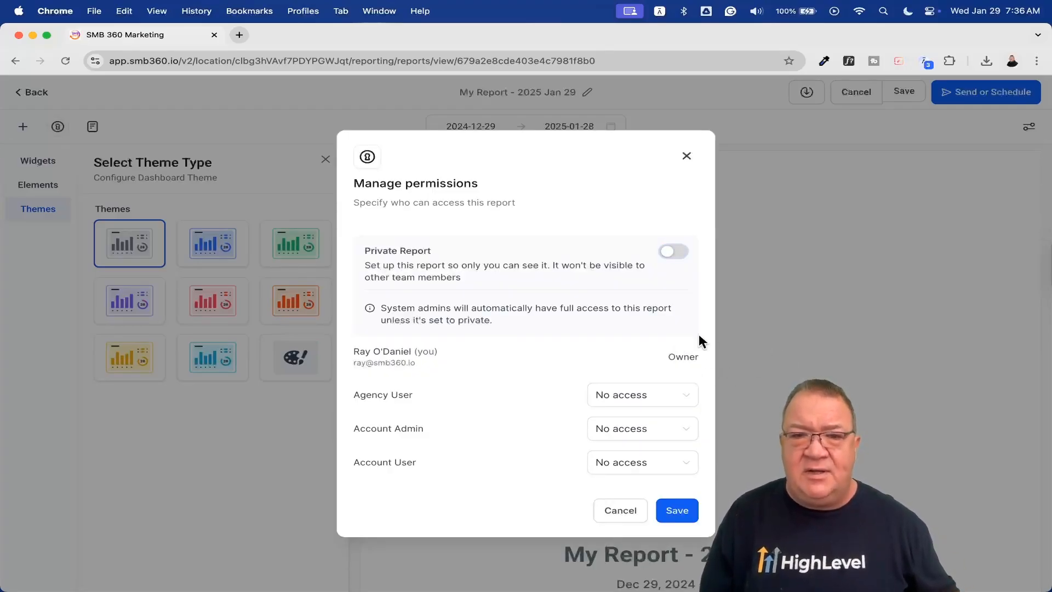
{"action": "scroll", "coordinate": [604, 334], "scroll_direction": "up", "scroll_amount": 5}
{"action": "scroll", "coordinate": [604, 334], "scroll_direction": "down", "scroll_amount": 5}
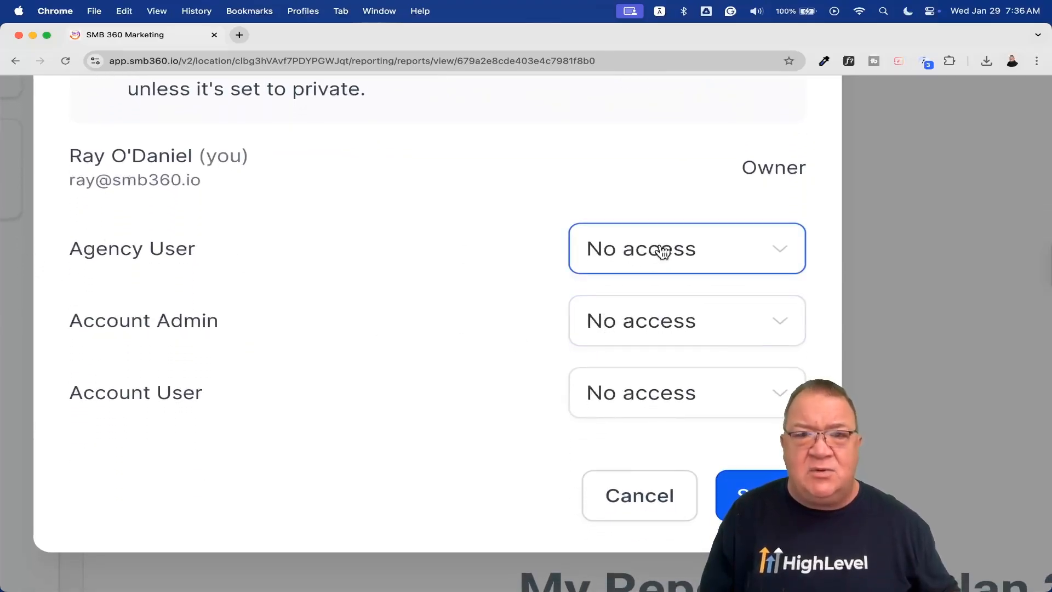
Try Full access for Agency User and Account Admin and View access for Account User, and discard the permission changes
{"action": "left_click", "coordinate": [704, 263]}
{"action": "left_click", "coordinate": [648, 303]}
{"action": "left_click", "coordinate": [604, 336]}
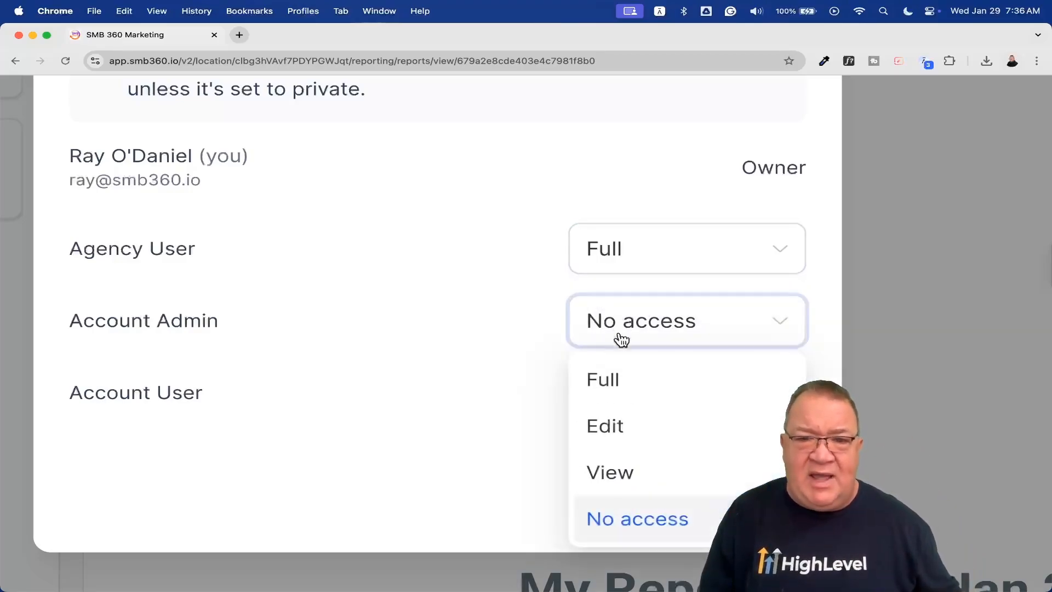
{"action": "left_click", "coordinate": [613, 380]}
{"action": "left_click", "coordinate": [620, 404]}
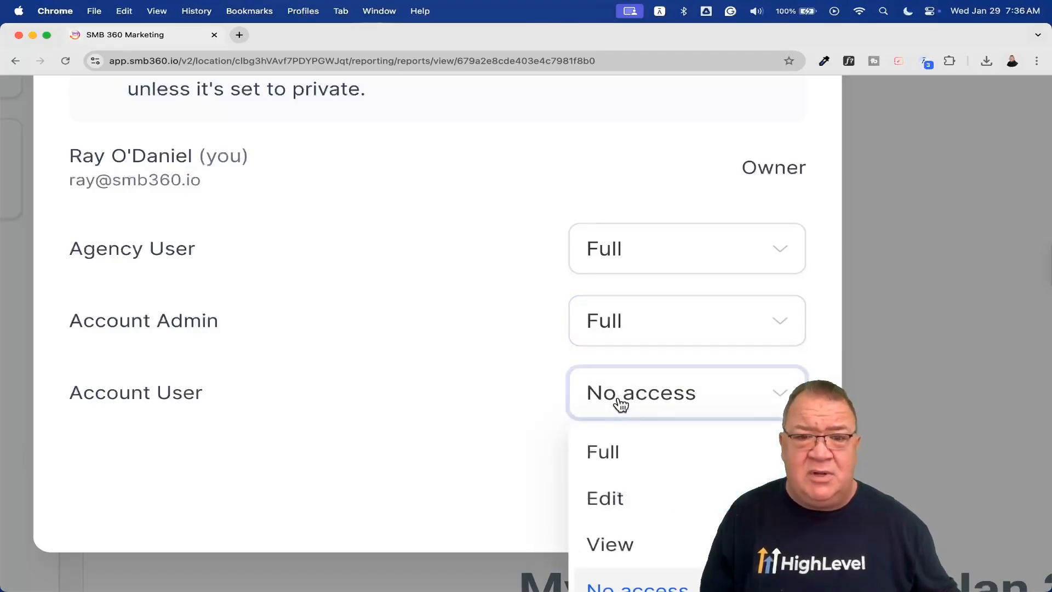
{"action": "left_click", "coordinate": [629, 540]}
{"action": "left_click", "coordinate": [611, 404]}
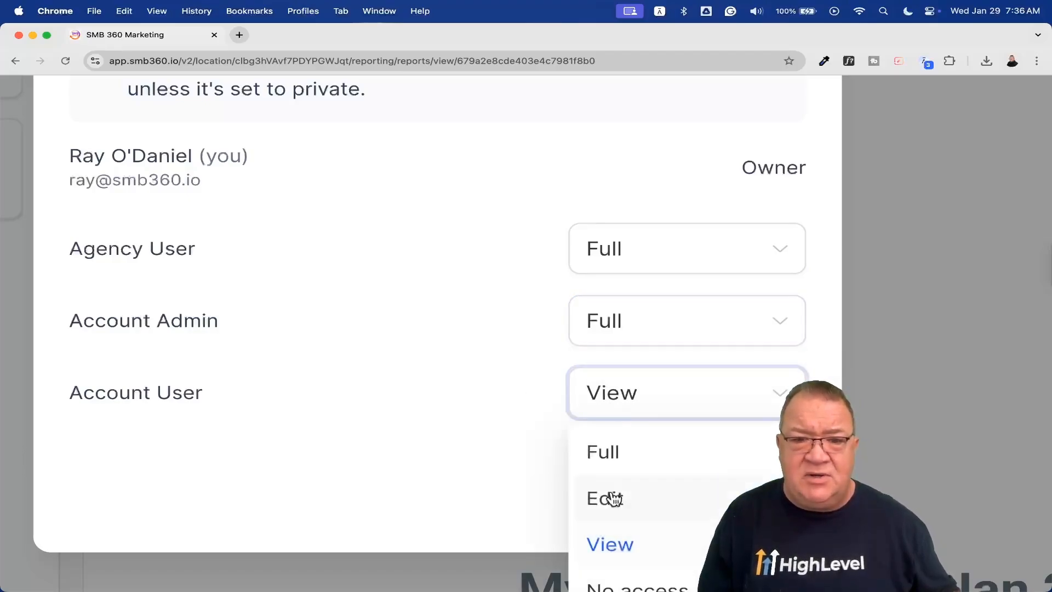
{"action": "left_click", "coordinate": [487, 392]}
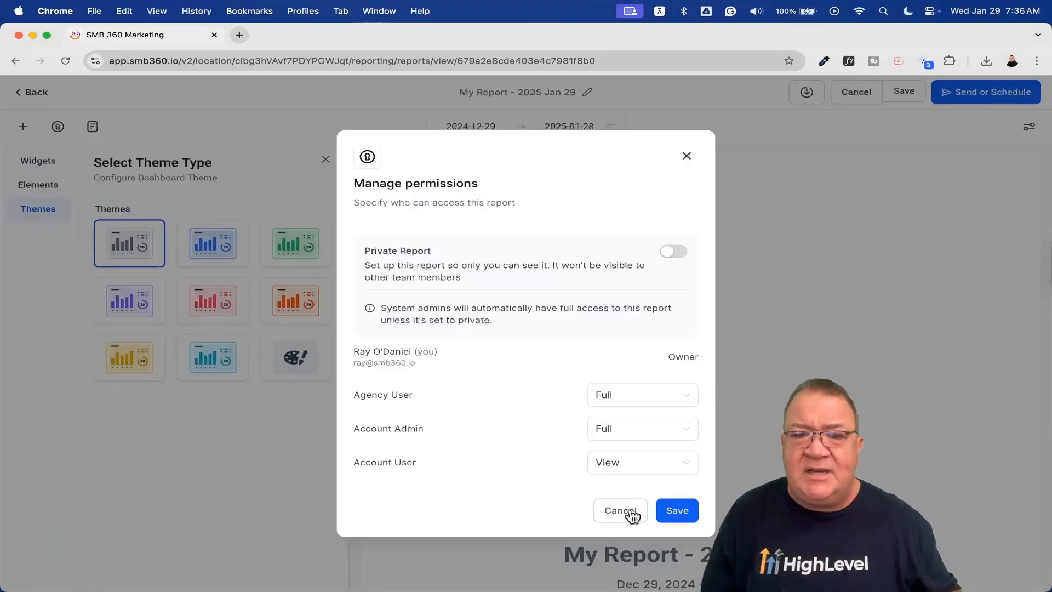
{"action": "left_click", "coordinate": [619, 511]}
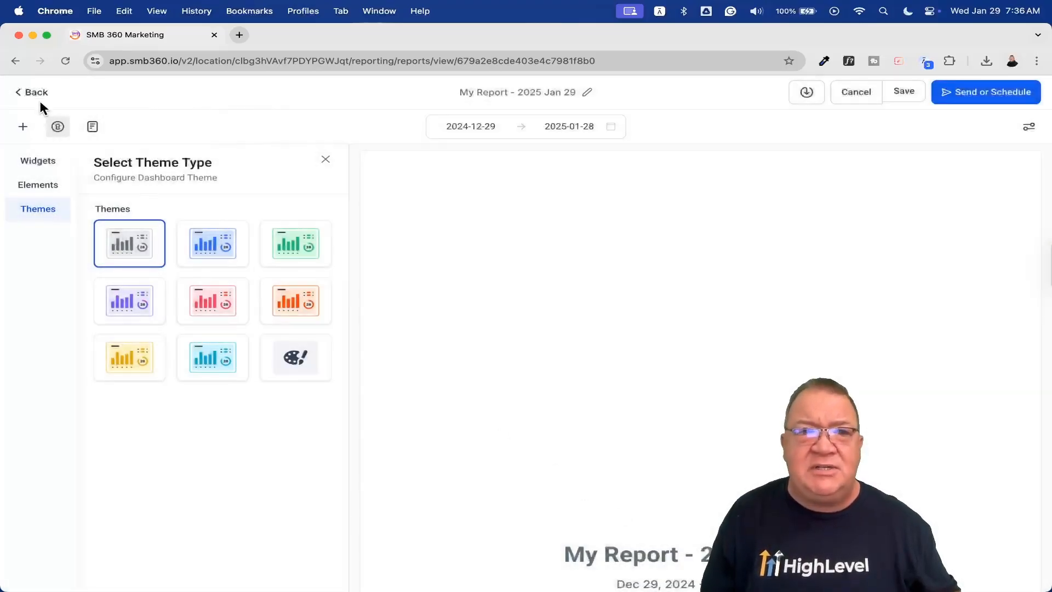
Rename the report's untitled page as Office View
{"action": "left_click", "coordinate": [93, 129]}
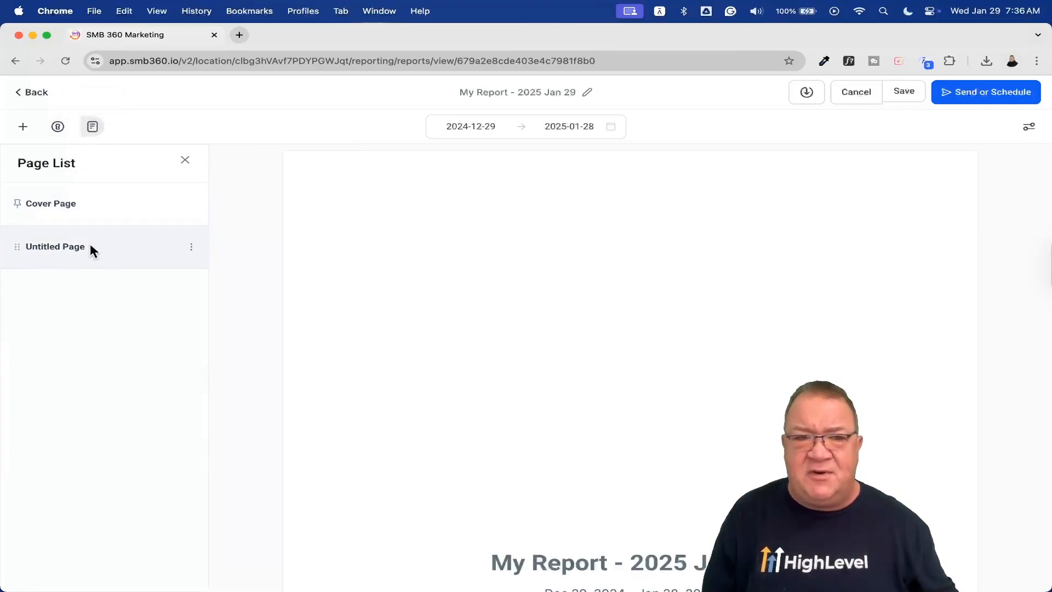
{"action": "left_click", "coordinate": [191, 247]}
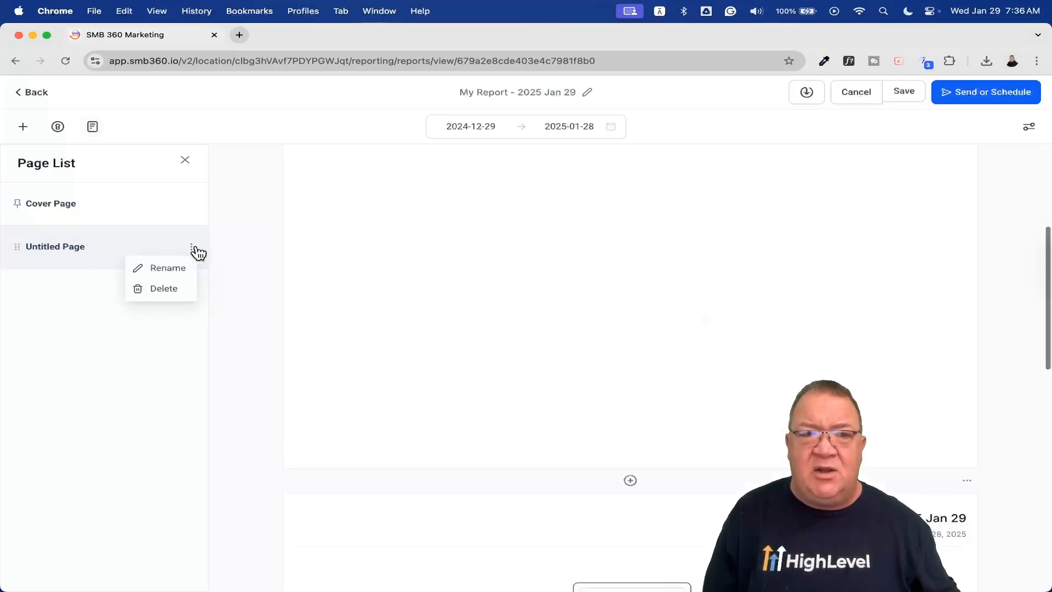
{"action": "left_click", "coordinate": [179, 266]}
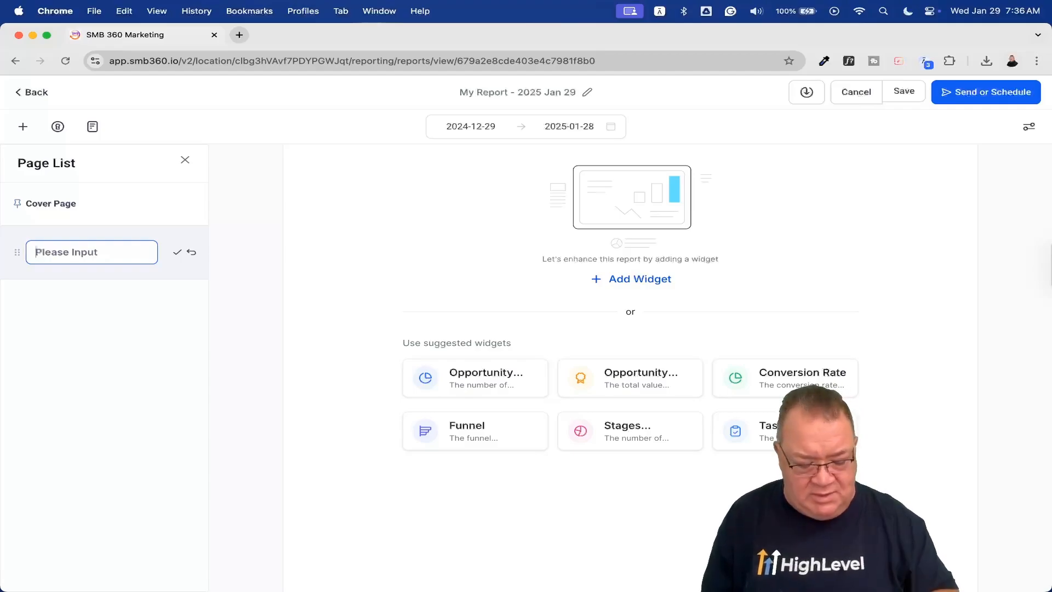
{"action": "type", "text": "Office View"}
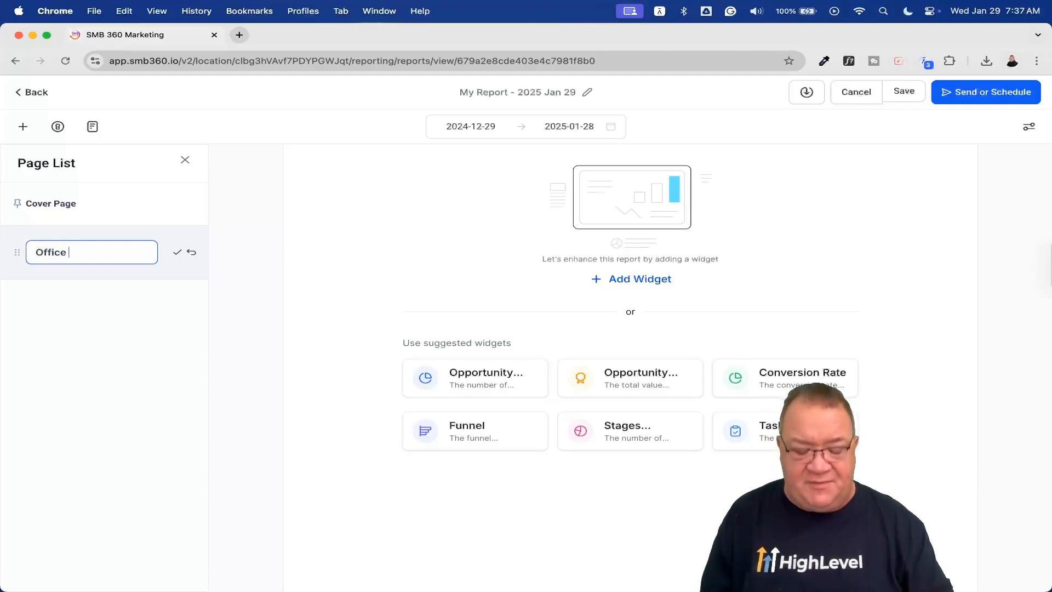
{"action": "left_click", "coordinate": [176, 252]}
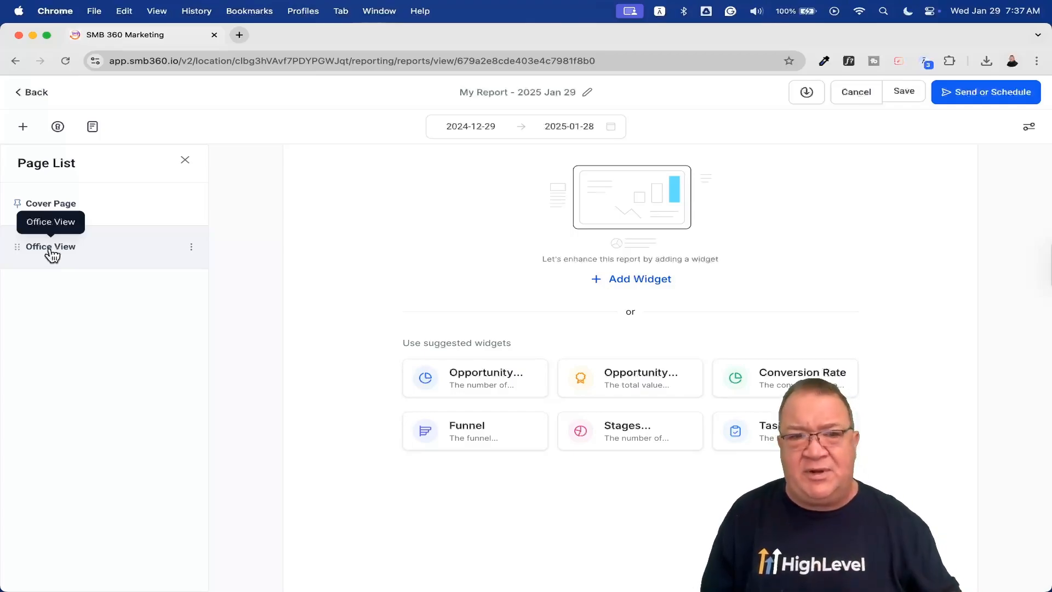
{"action": "left_click", "coordinate": [191, 247]}
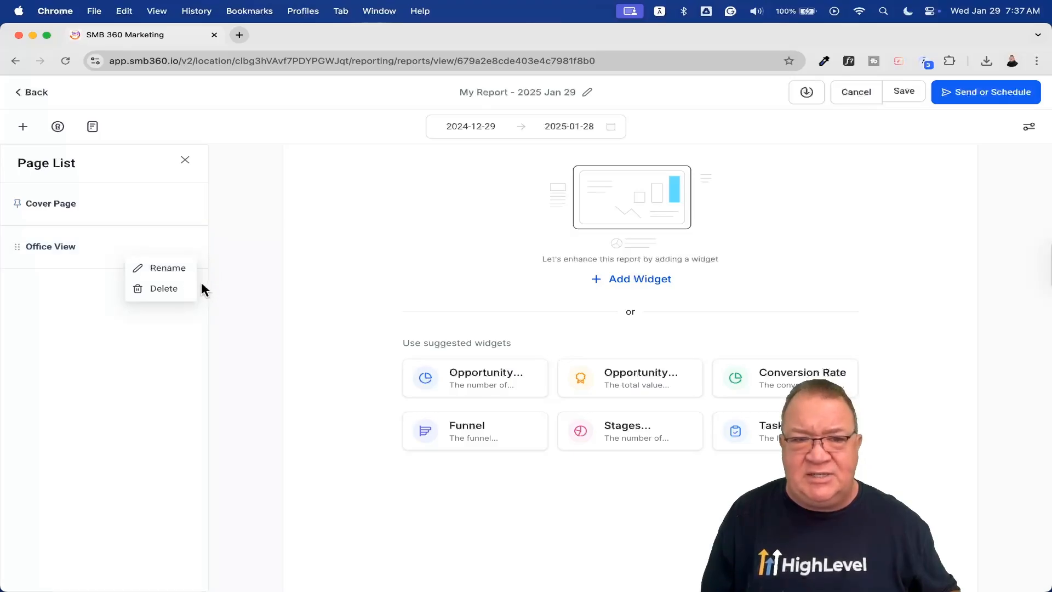
{"action": "left_click", "coordinate": [249, 228]}
Upload the round three-arrow HighLevel logo as the logo image in the report's page properties
{"action": "scroll", "coordinate": [442, 275], "scroll_direction": "up", "scroll_amount": 5}
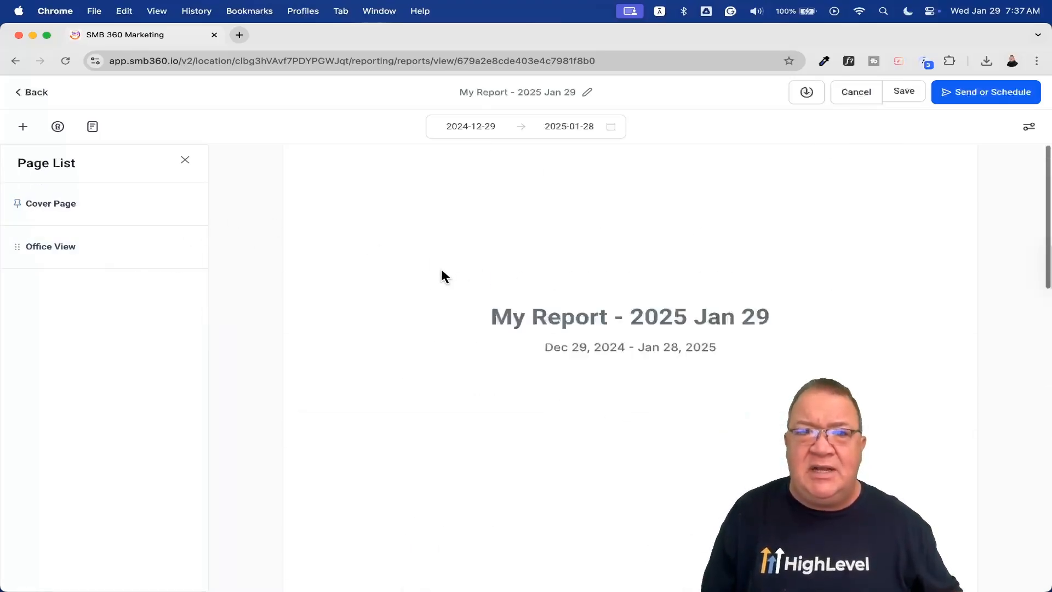
{"action": "scroll", "coordinate": [518, 462], "scroll_direction": "down", "scroll_amount": 2}
{"action": "scroll", "coordinate": [516, 455], "scroll_direction": "down", "scroll_amount": 1}
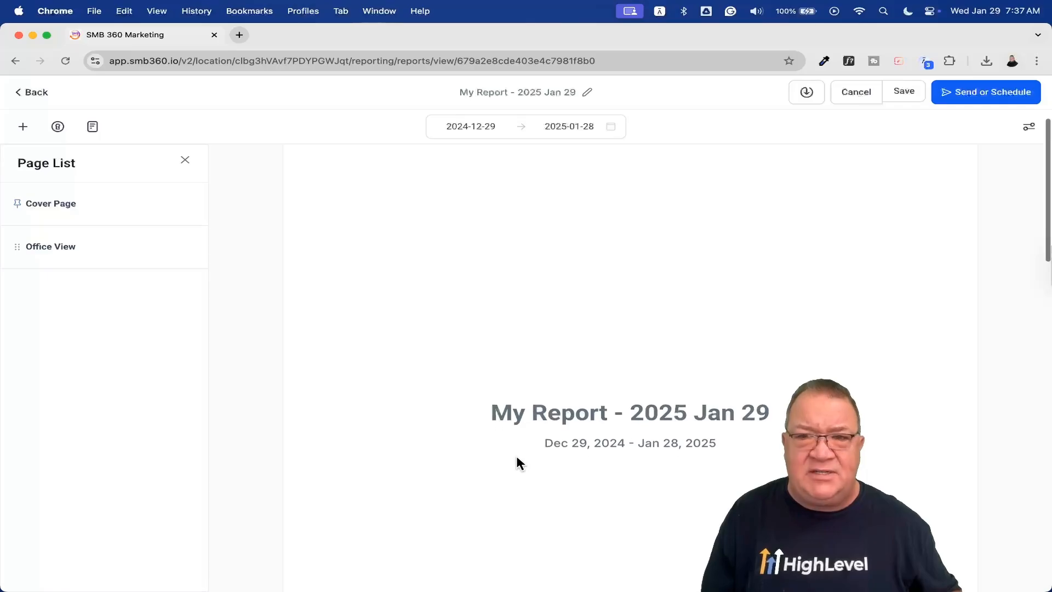
{"action": "left_click", "coordinate": [1030, 129]}
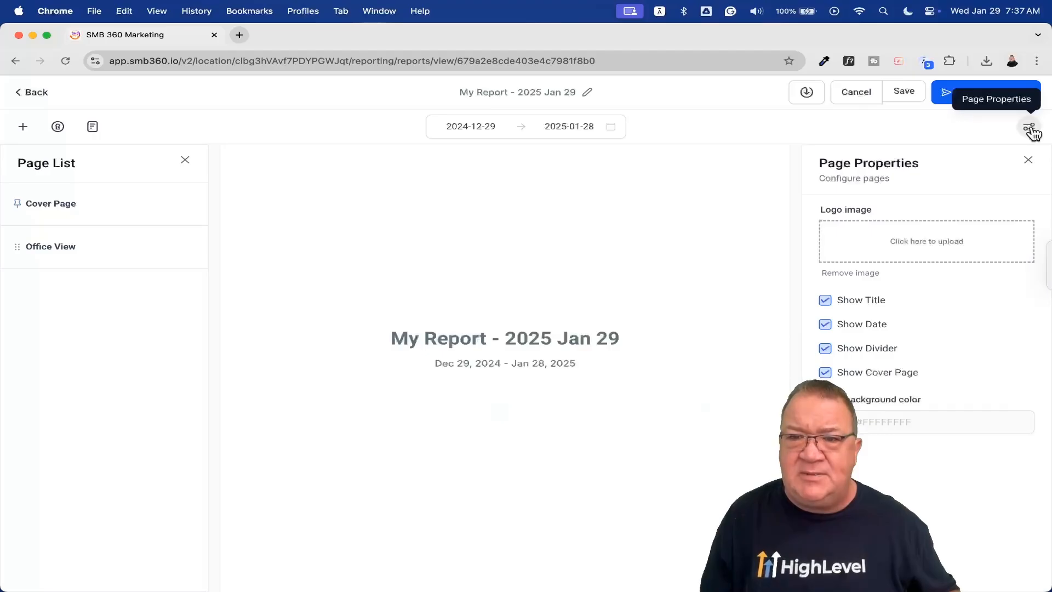
{"action": "left_click", "coordinate": [925, 242]}
{"action": "left_click", "coordinate": [206, 408]}
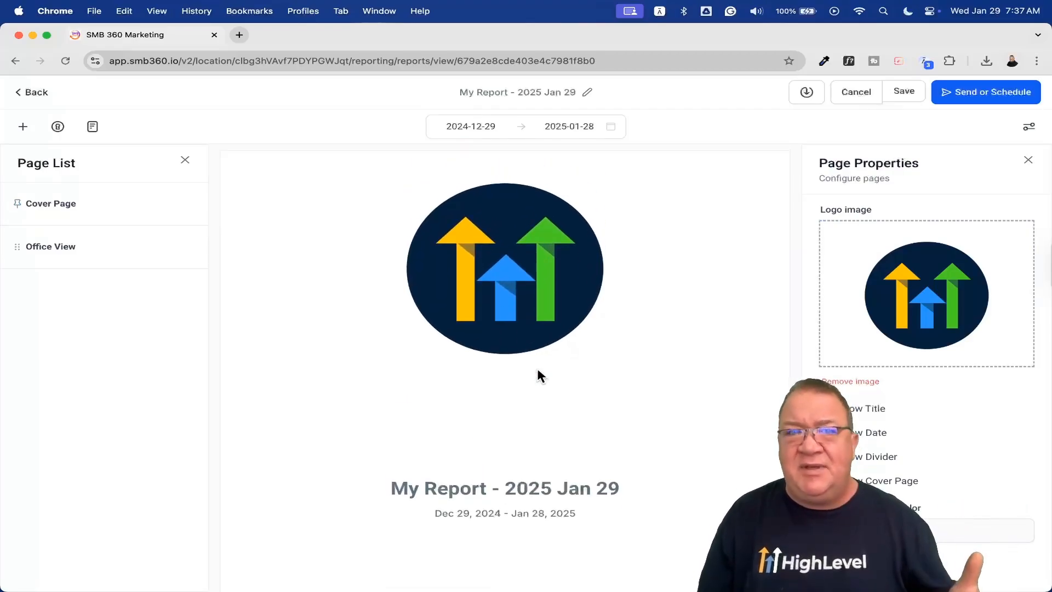
Hide the report's cover page in the page properties
{"action": "scroll", "coordinate": [538, 371], "scroll_direction": "down", "scroll_amount": 2}
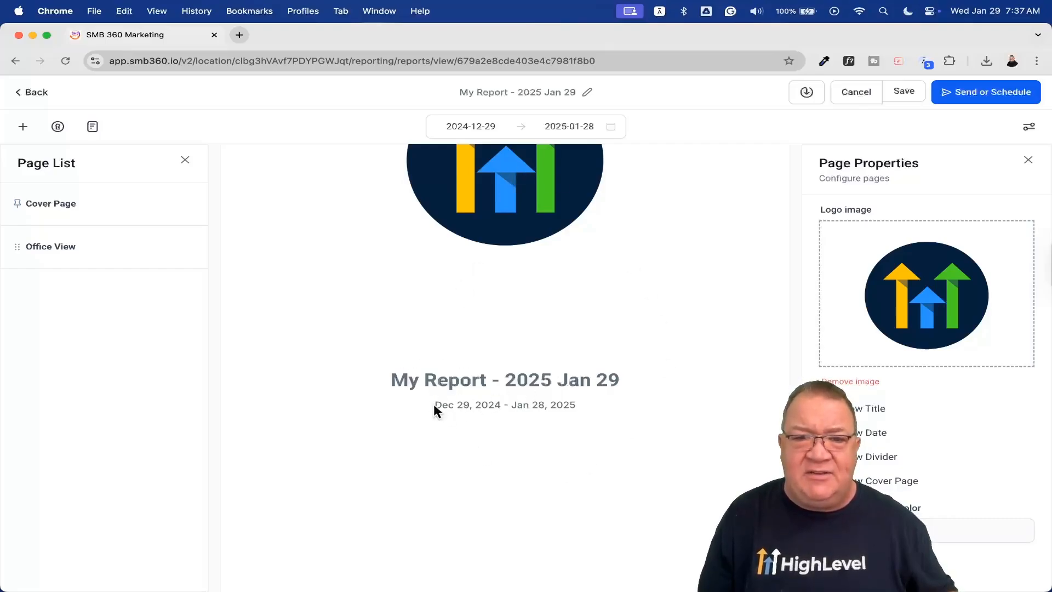
{"action": "left_click_drag", "start_coordinate": [573, 404], "coordinate": [426, 406]}
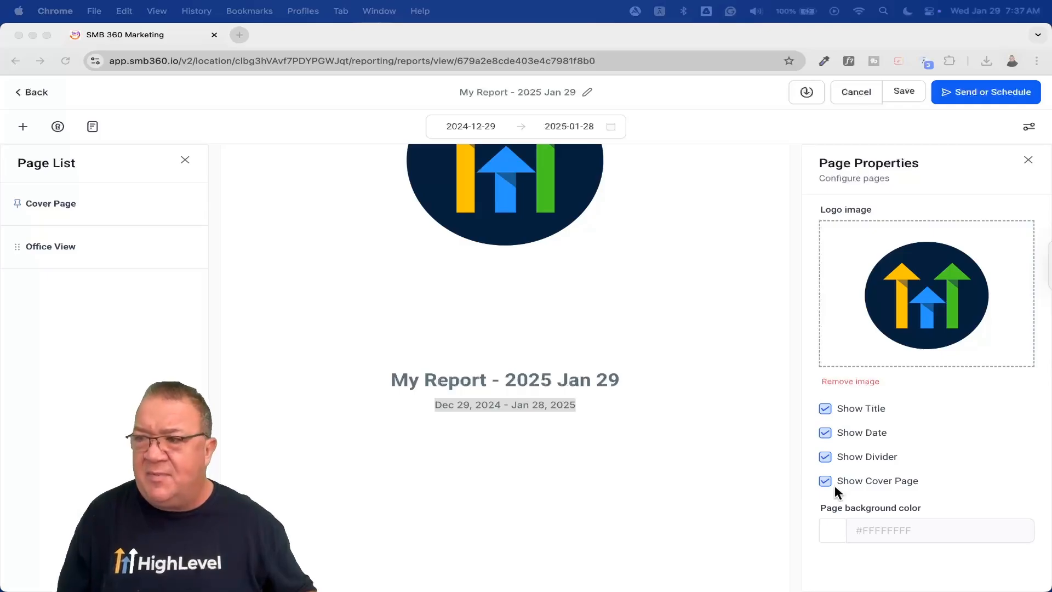
{"action": "left_click", "coordinate": [834, 485]}
{"action": "left_click", "coordinate": [824, 482]}
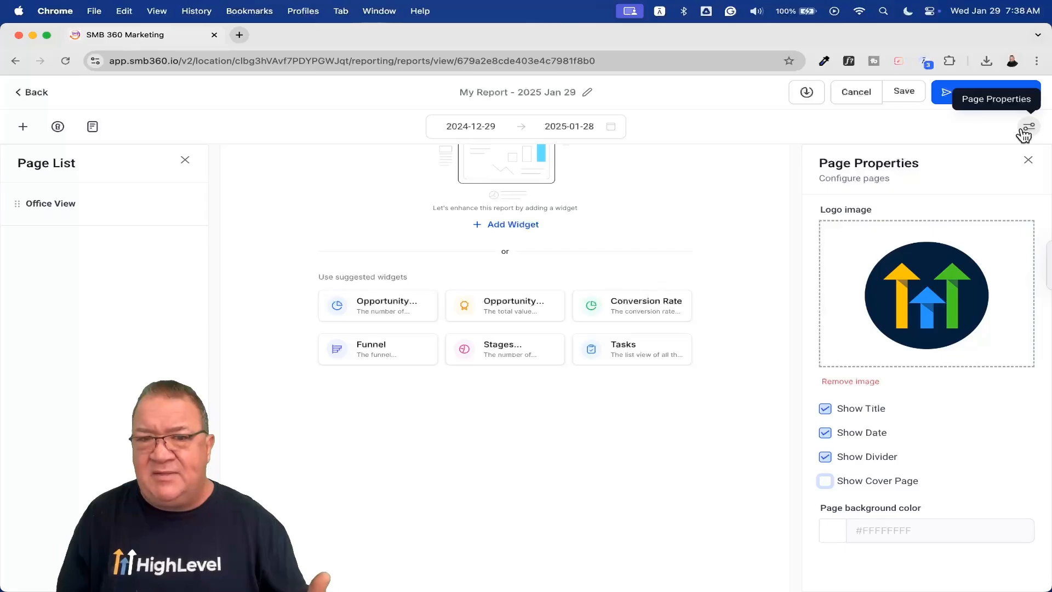
Examine the page background color choices and the date range options of the report
{"action": "left_click", "coordinate": [831, 531]}
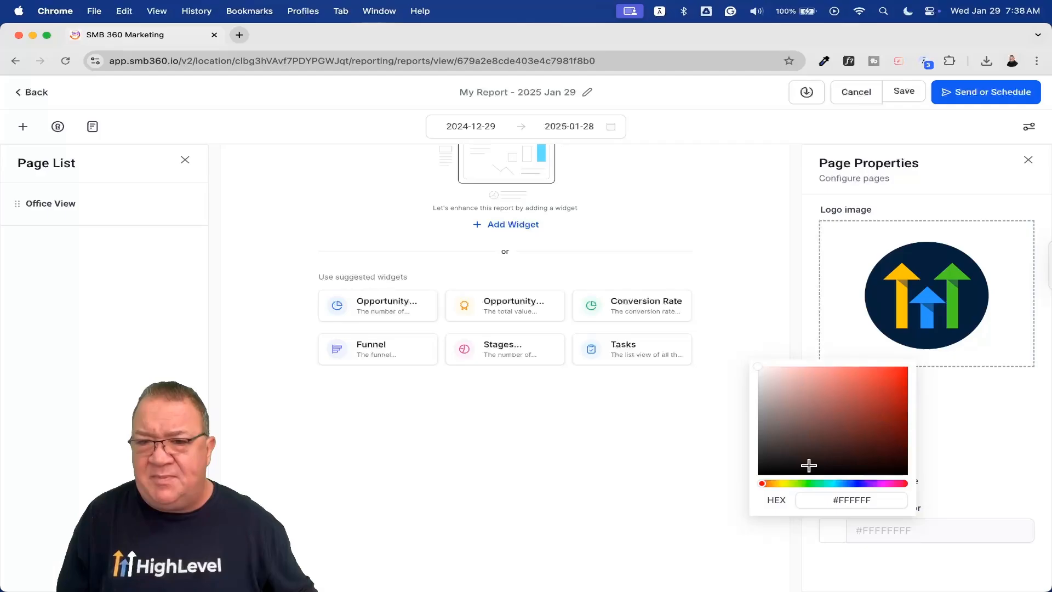
{"action": "left_click", "coordinate": [943, 480]}
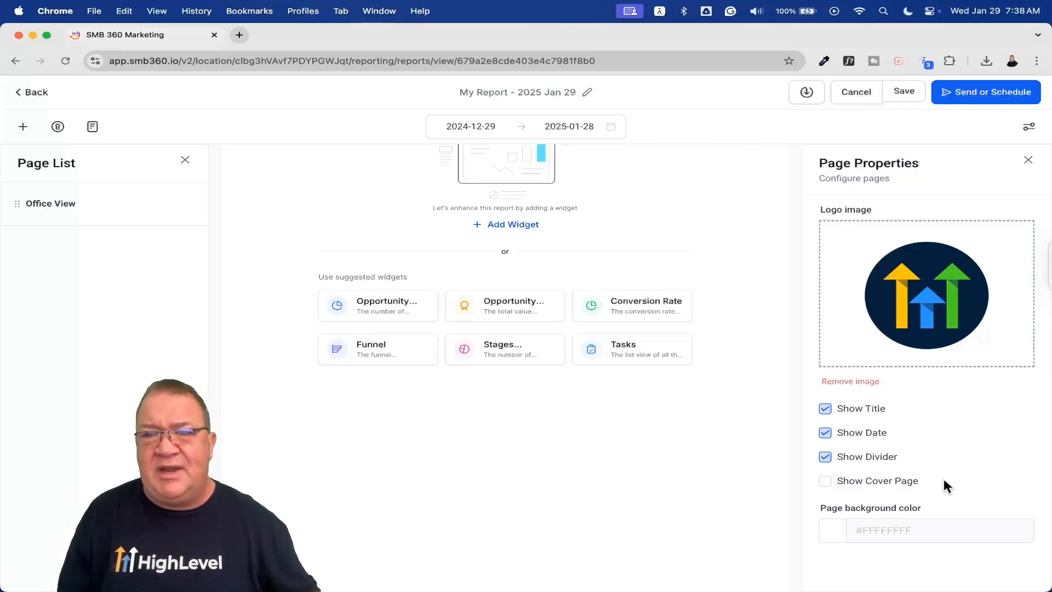
{"action": "left_click", "coordinate": [1026, 159]}
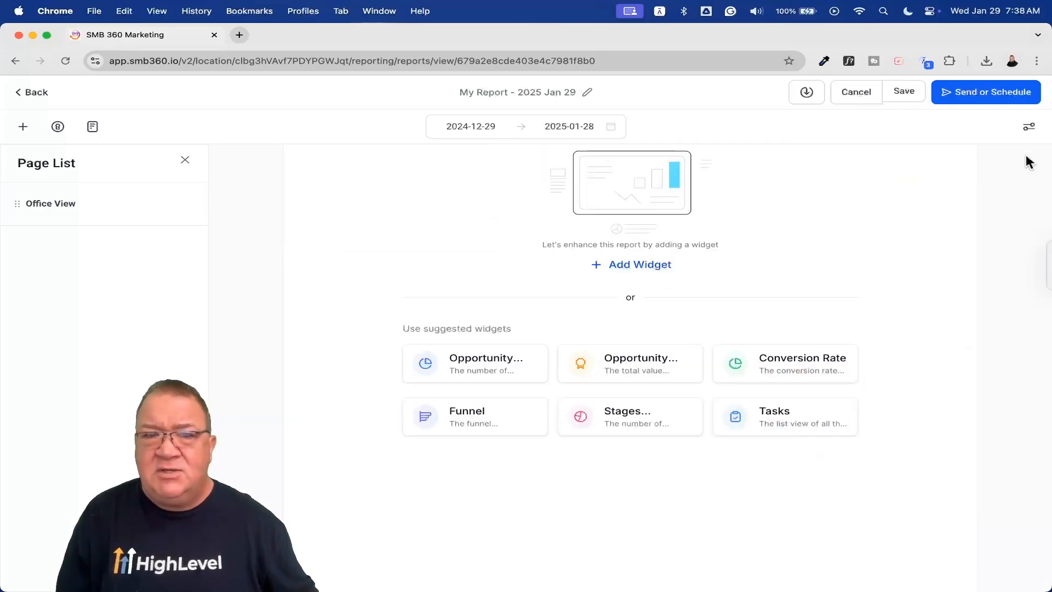
{"action": "left_click", "coordinate": [529, 127]}
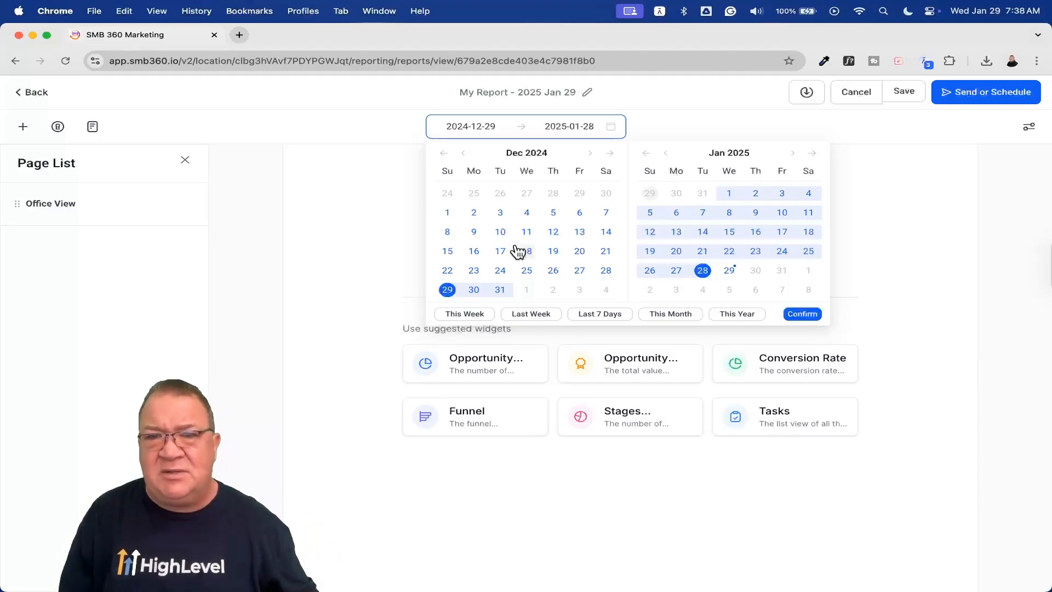
{"action": "left_click", "coordinate": [880, 207]}
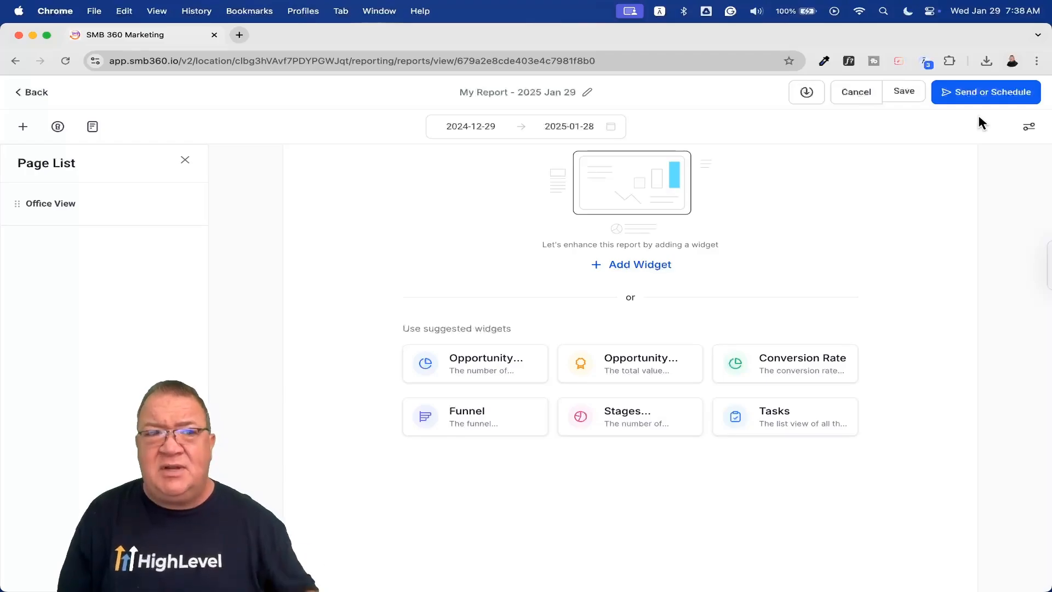
Open the Weekly Appointment Booking and Status report and examine its editable name and the date range in its header
{"action": "left_click", "coordinate": [32, 94]}
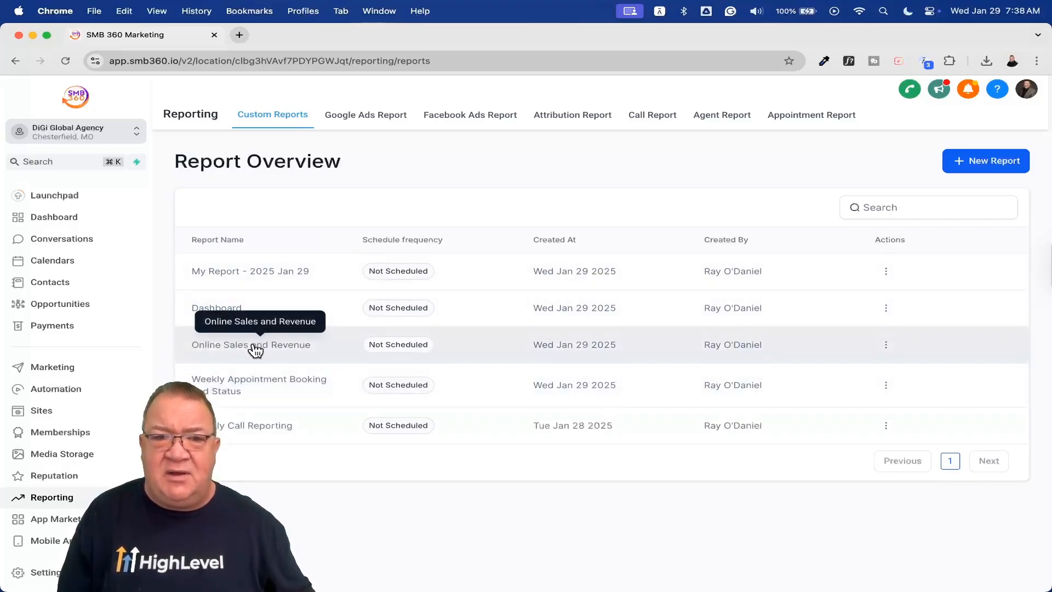
{"action": "left_click", "coordinate": [225, 382]}
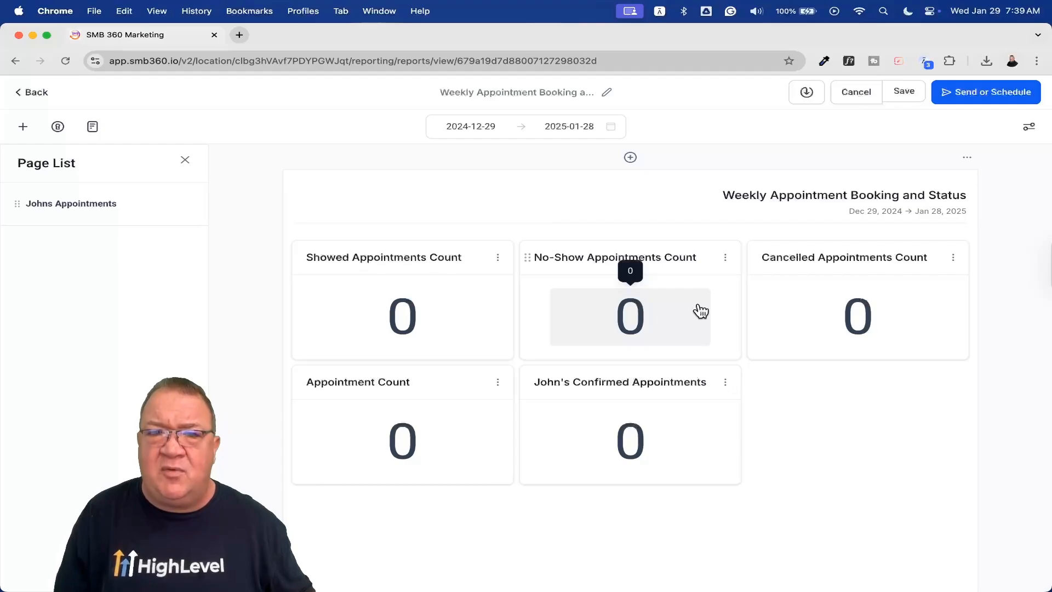
{"action": "left_click", "coordinate": [604, 96]}
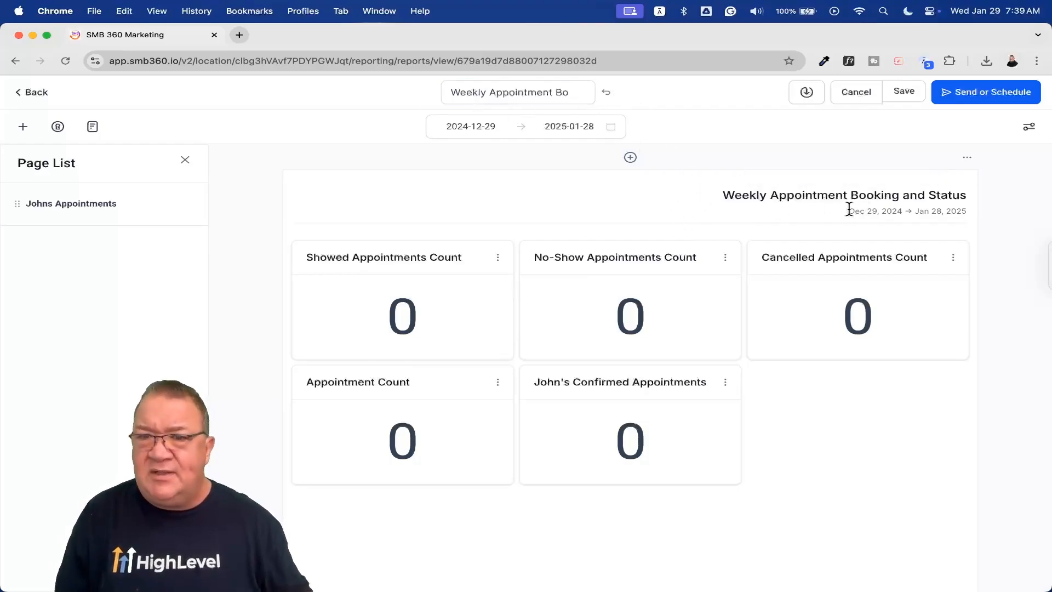
{"action": "scroll", "coordinate": [849, 208], "scroll_direction": "up", "scroll_amount": 5}
{"action": "scroll", "coordinate": [849, 209], "scroll_direction": "down", "scroll_amount": 1}
{"action": "scroll", "coordinate": [849, 209], "scroll_direction": "right", "scroll_amount": 3}
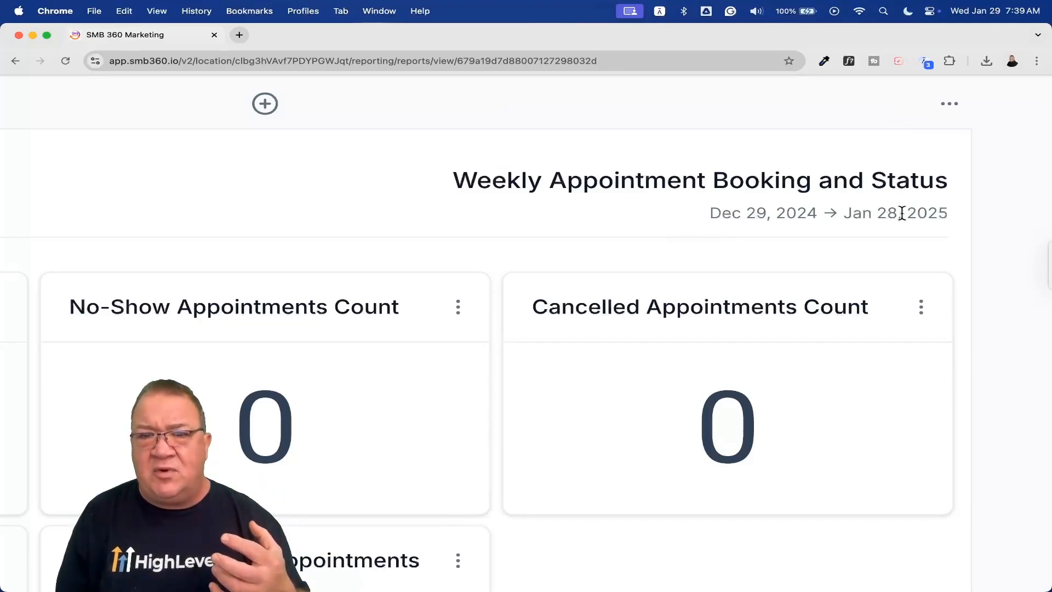
{"action": "left_click_drag", "start_coordinate": [710, 213], "coordinate": [941, 225]}
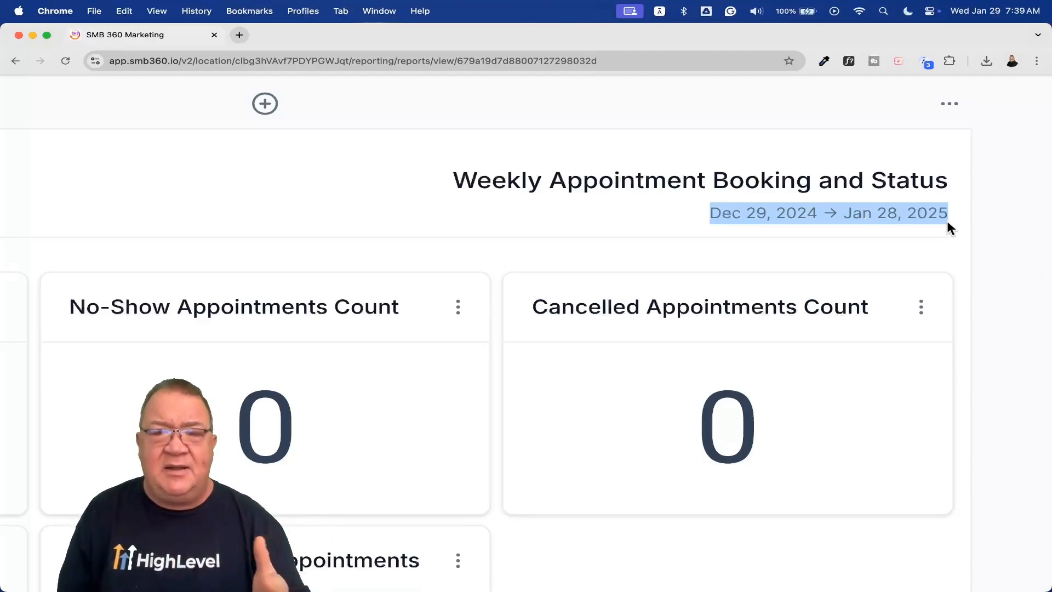
{"action": "scroll", "coordinate": [947, 221], "scroll_direction": "down", "scroll_amount": 5}
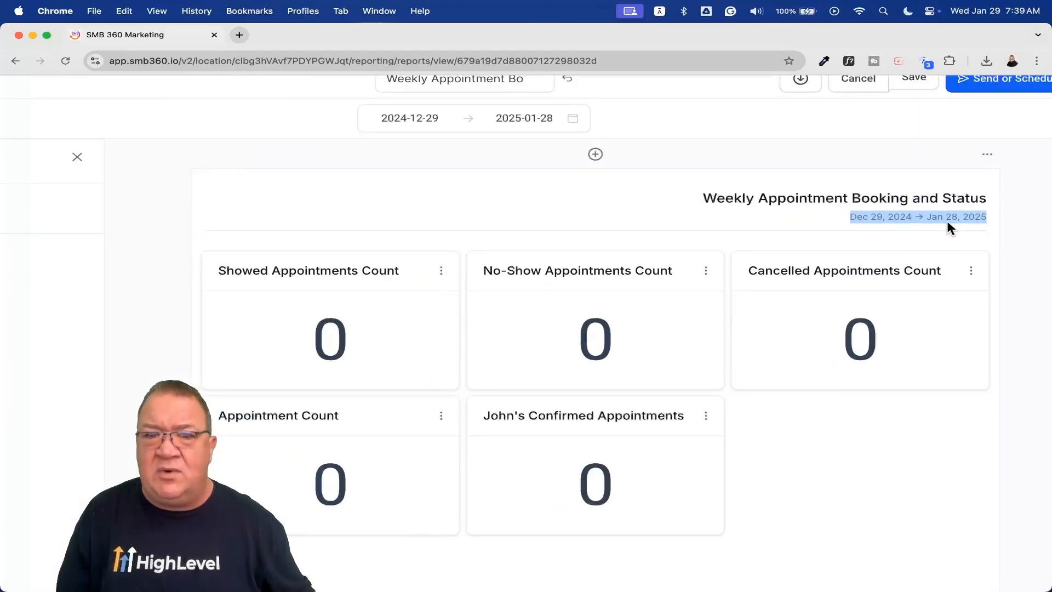
{"action": "scroll", "coordinate": [947, 224], "scroll_direction": "down", "scroll_amount": 3}
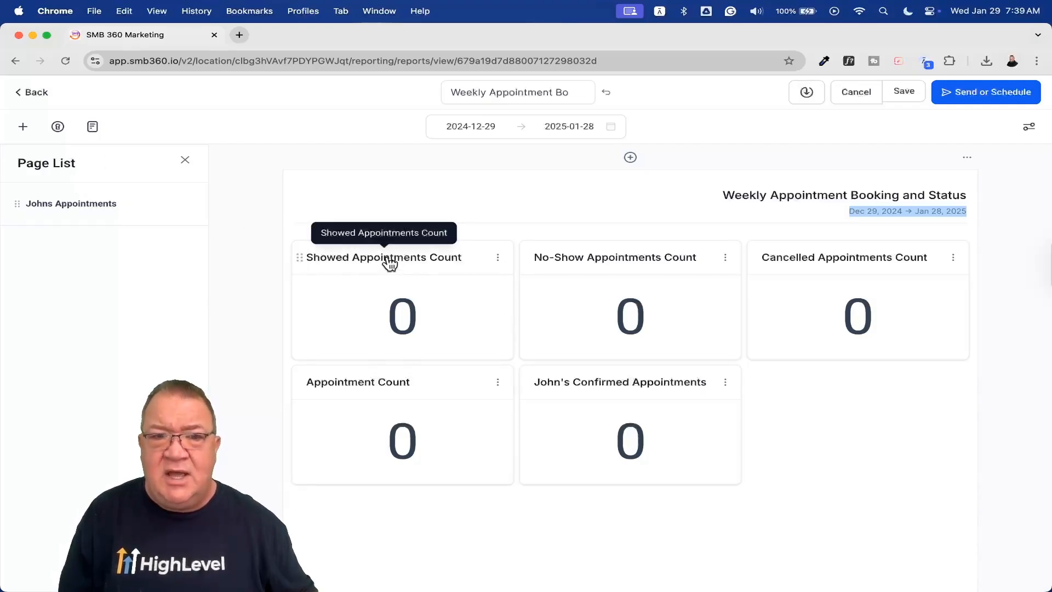
Examine the Showed Appointments Count widget's actions and the Appointments widgets that can be added to the report
{"action": "left_click", "coordinate": [498, 259]}
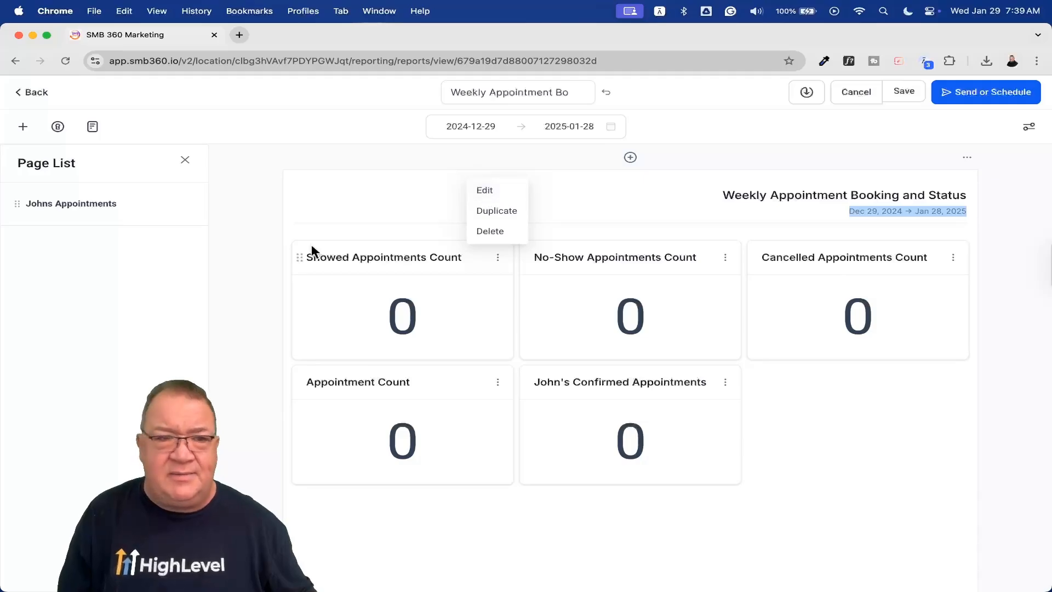
{"action": "left_click", "coordinate": [23, 127]}
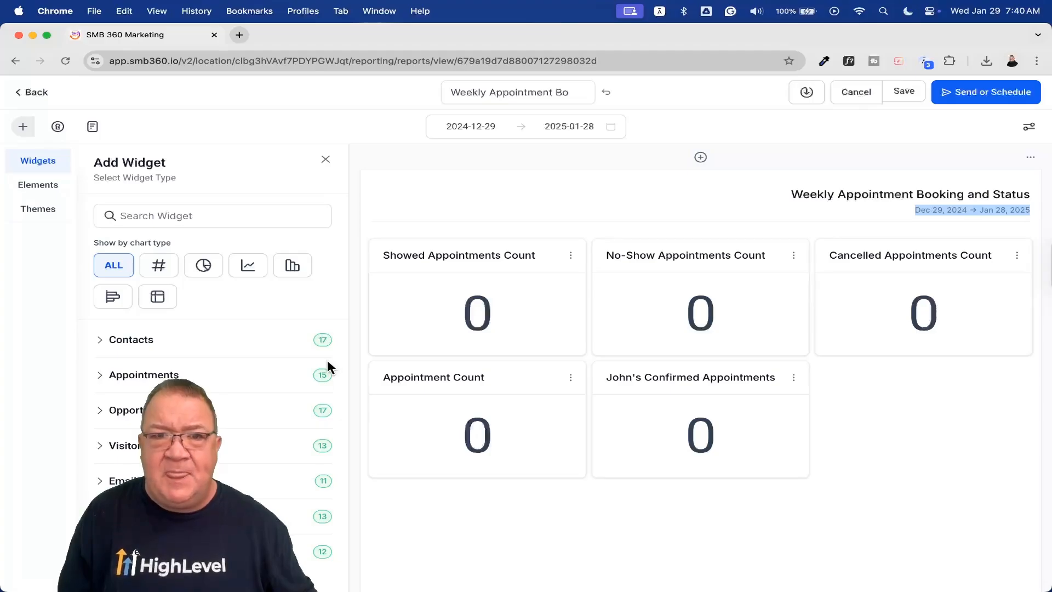
{"action": "left_click", "coordinate": [102, 375]}
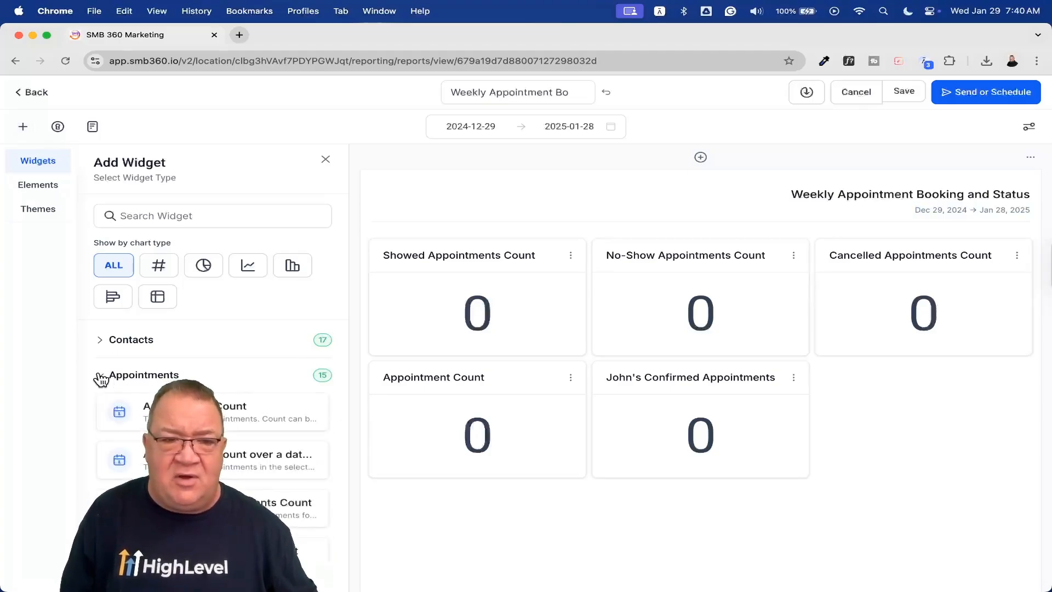
{"action": "scroll", "coordinate": [251, 431], "scroll_direction": "down", "scroll_amount": 3}
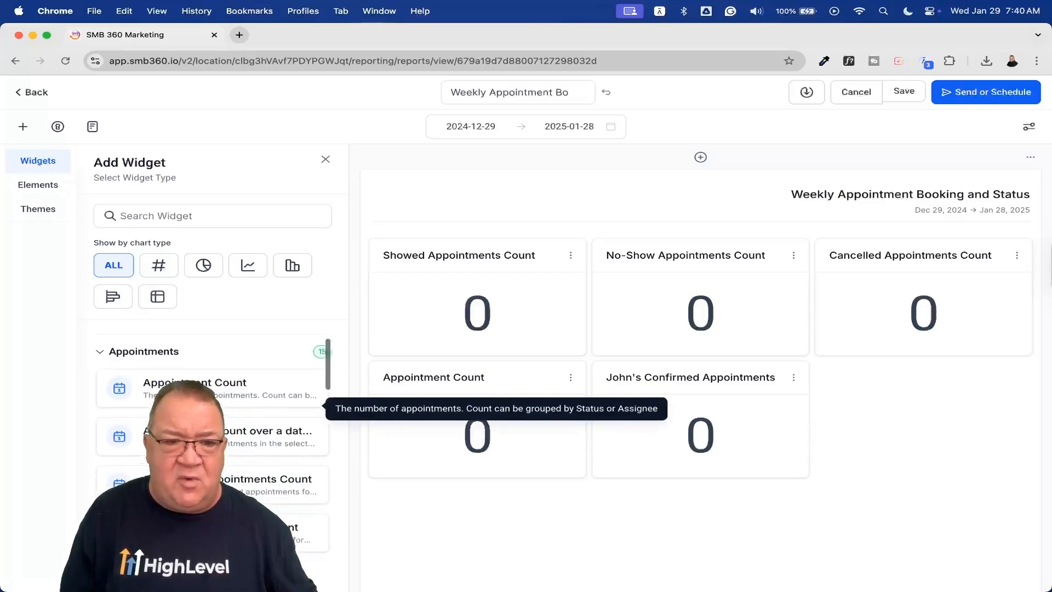
{"action": "scroll", "coordinate": [250, 416], "scroll_direction": "down", "scroll_amount": 5}
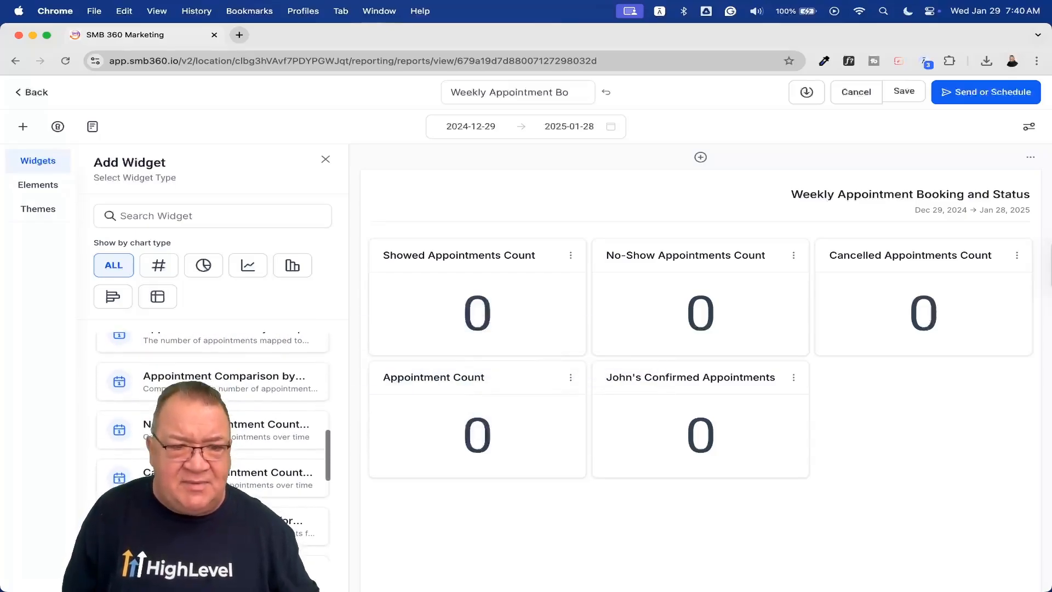
Choose the No-Show Appointment Count Over Time line chart widget, set its breakdown to Monthly and review its advanced date settings
{"action": "left_click", "coordinate": [219, 428]}
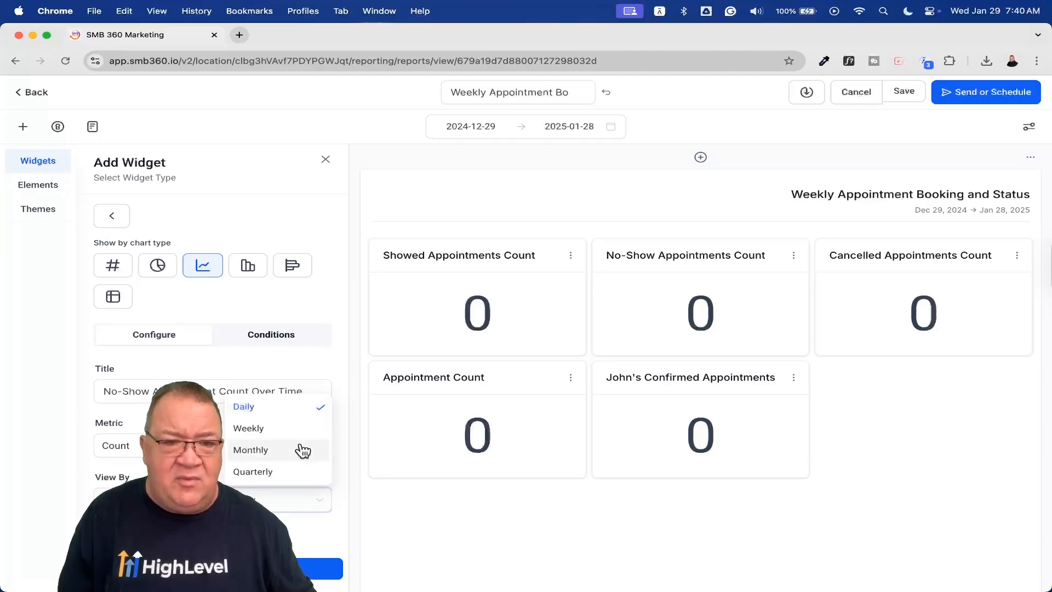
{"action": "left_click", "coordinate": [302, 451]}
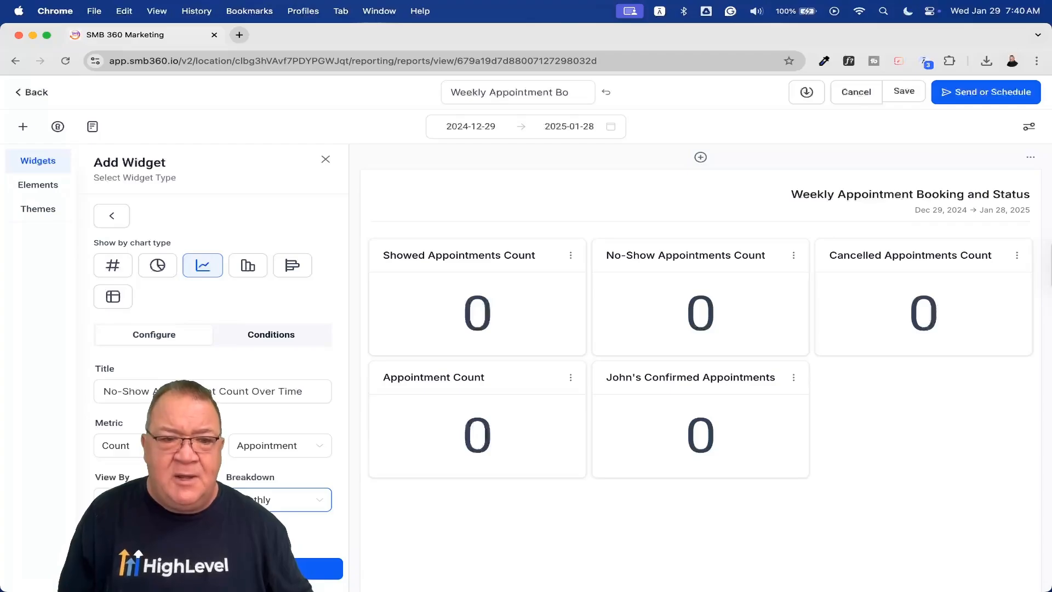
{"action": "scroll", "coordinate": [263, 439], "scroll_direction": "down", "scroll_amount": 5}
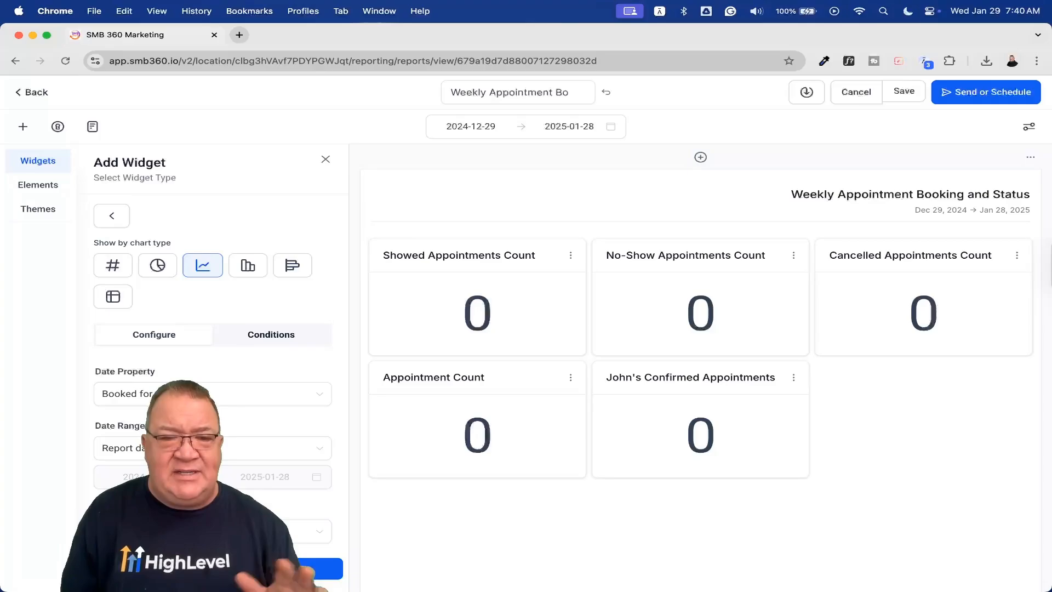
{"action": "scroll", "coordinate": [136, 554], "scroll_direction": "up", "scroll_amount": 1}
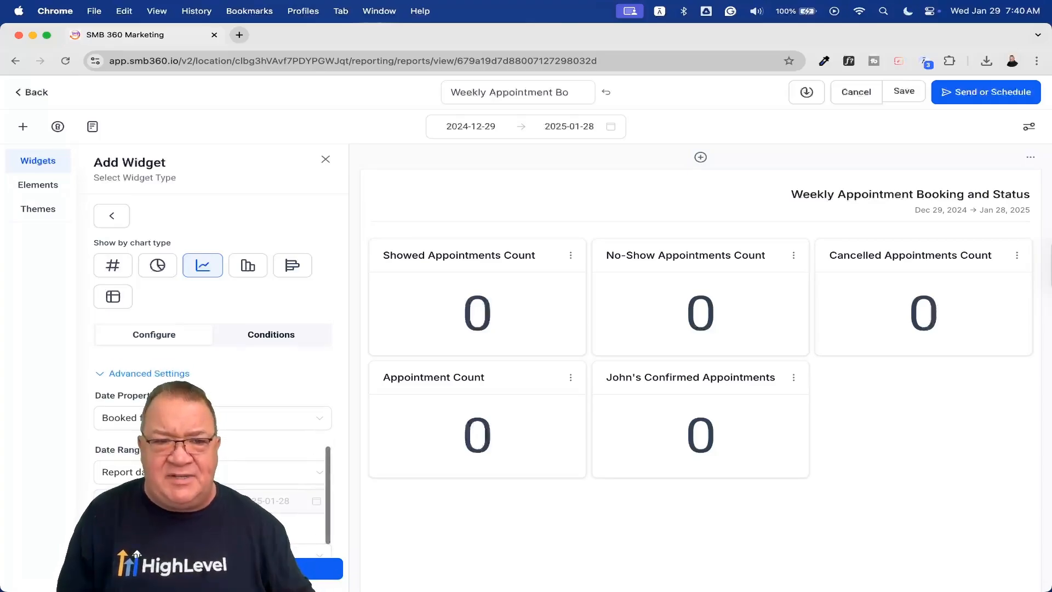
{"action": "left_click", "coordinate": [98, 375]}
Add a User condition for one specific user alongside the widget's Status condition and add the line chart to the report
{"action": "left_click", "coordinate": [265, 340]}
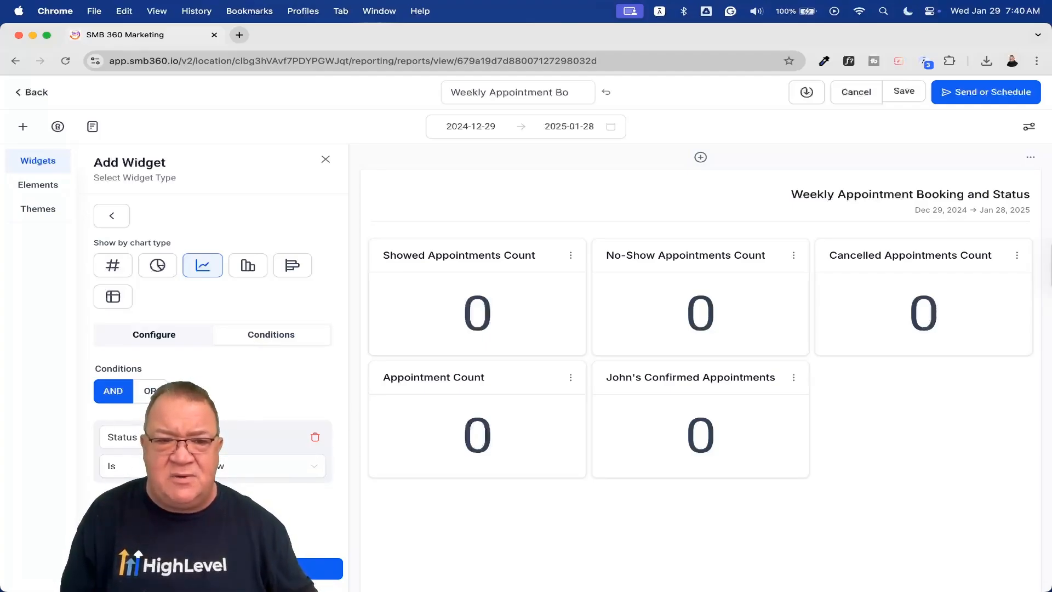
{"action": "scroll", "coordinate": [213, 460], "scroll_direction": "down", "scroll_amount": 2}
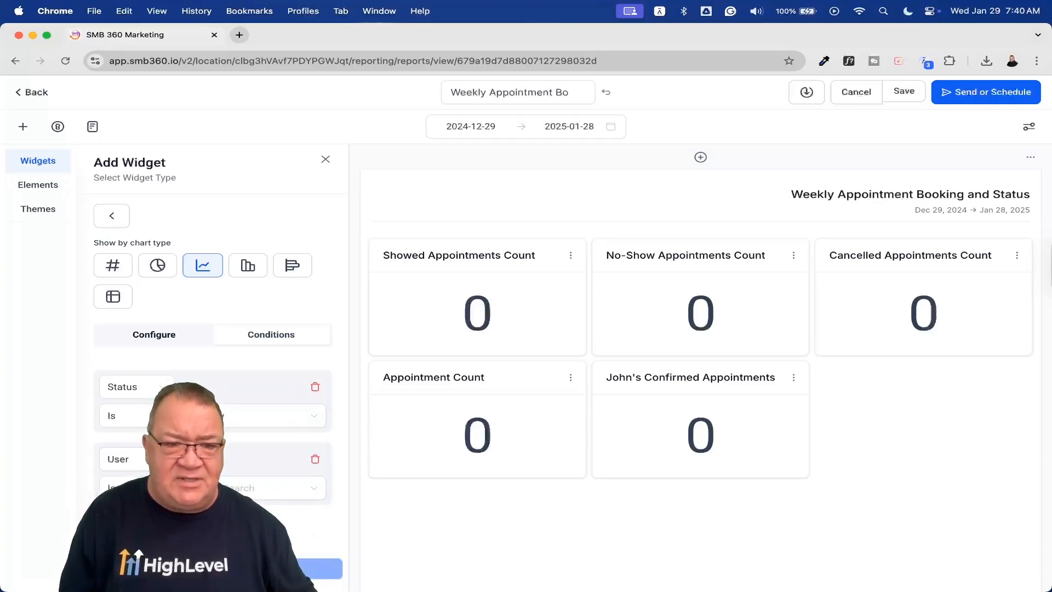
{"action": "left_click", "coordinate": [268, 488]}
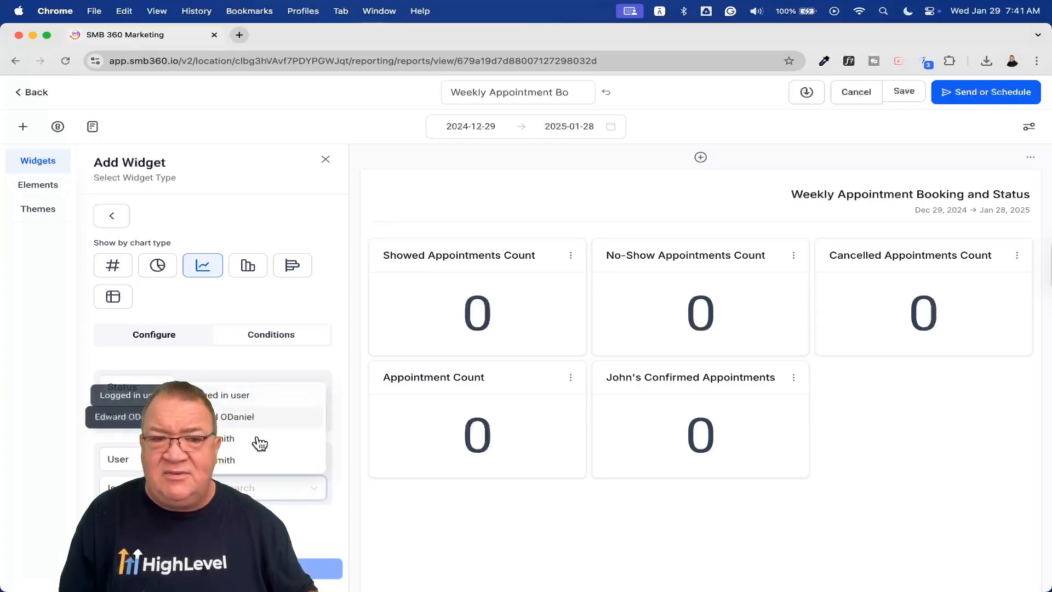
{"action": "left_click", "coordinate": [256, 463]}
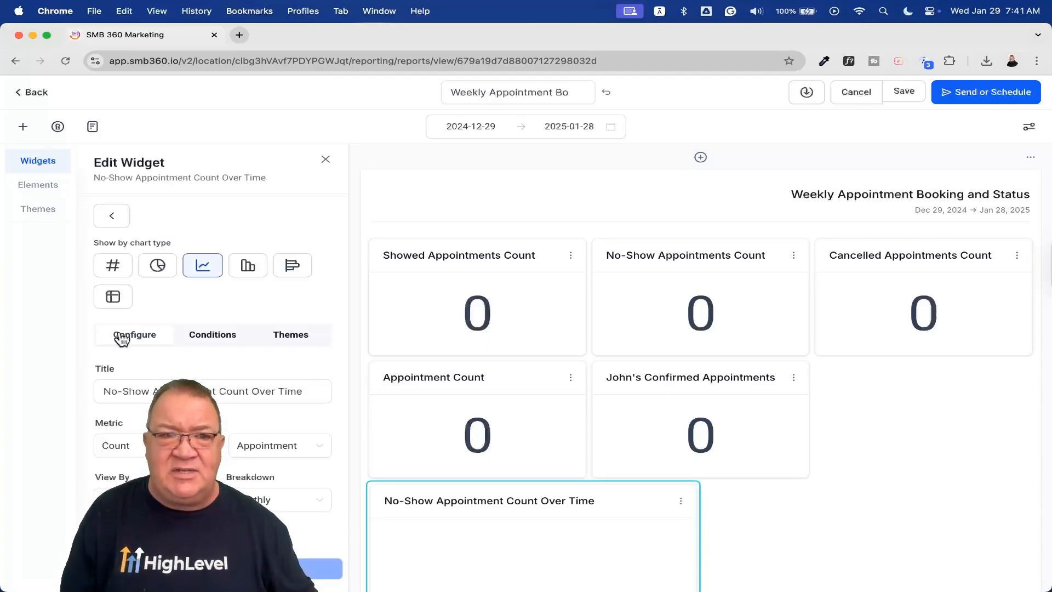
{"action": "left_click", "coordinate": [325, 160]}
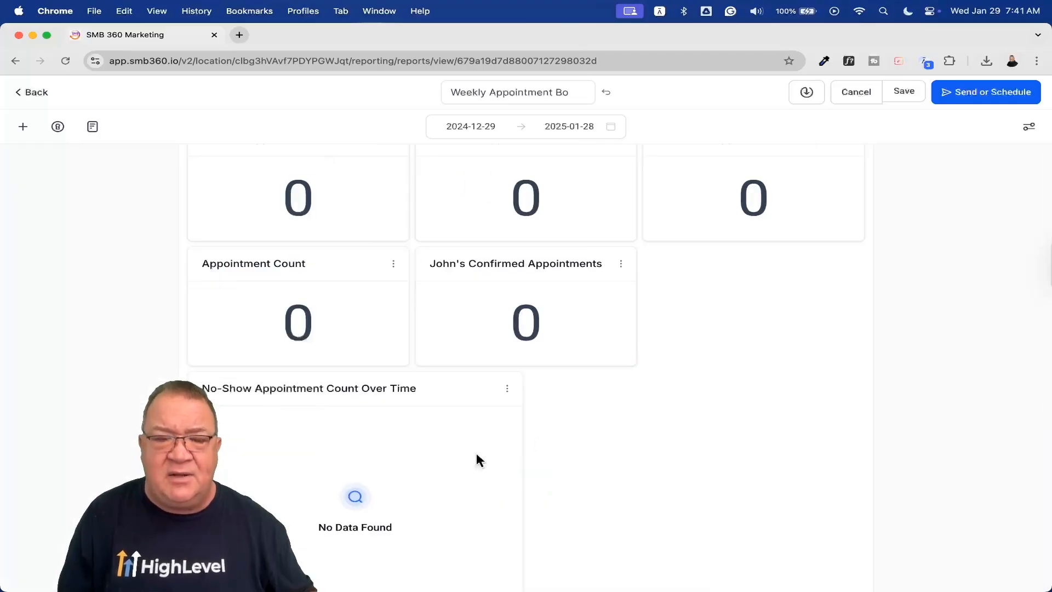
Add a blank second page below the report's first page
{"action": "scroll", "coordinate": [379, 455], "scroll_direction": "down", "scroll_amount": 3}
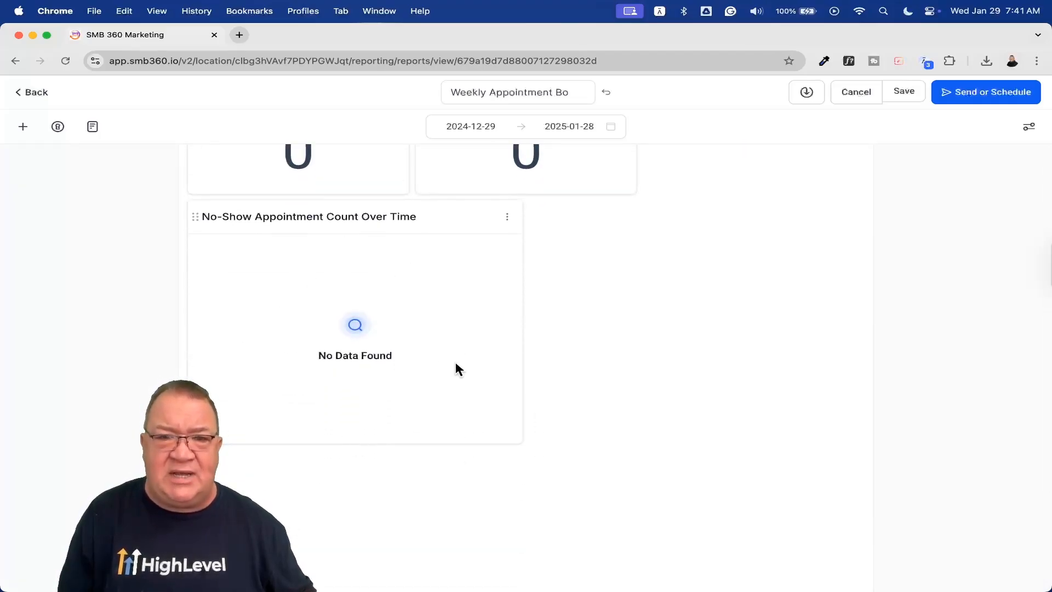
{"action": "scroll", "coordinate": [493, 379], "scroll_direction": "up", "scroll_amount": 5}
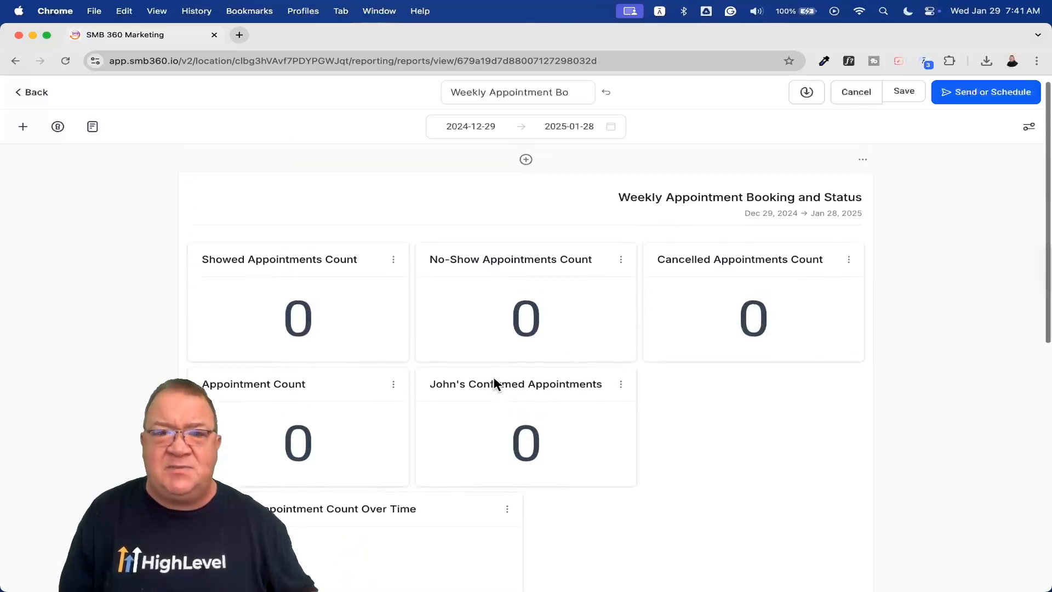
{"action": "scroll", "coordinate": [642, 410], "scroll_direction": "down", "scroll_amount": 9}
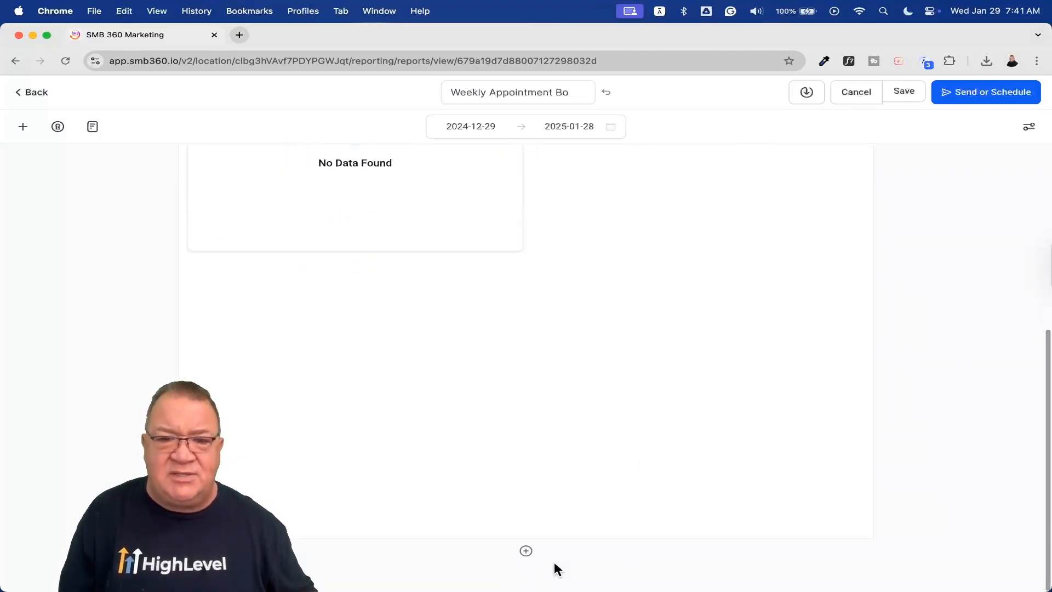
{"action": "scroll", "coordinate": [527, 557], "scroll_direction": "down", "scroll_amount": 6}
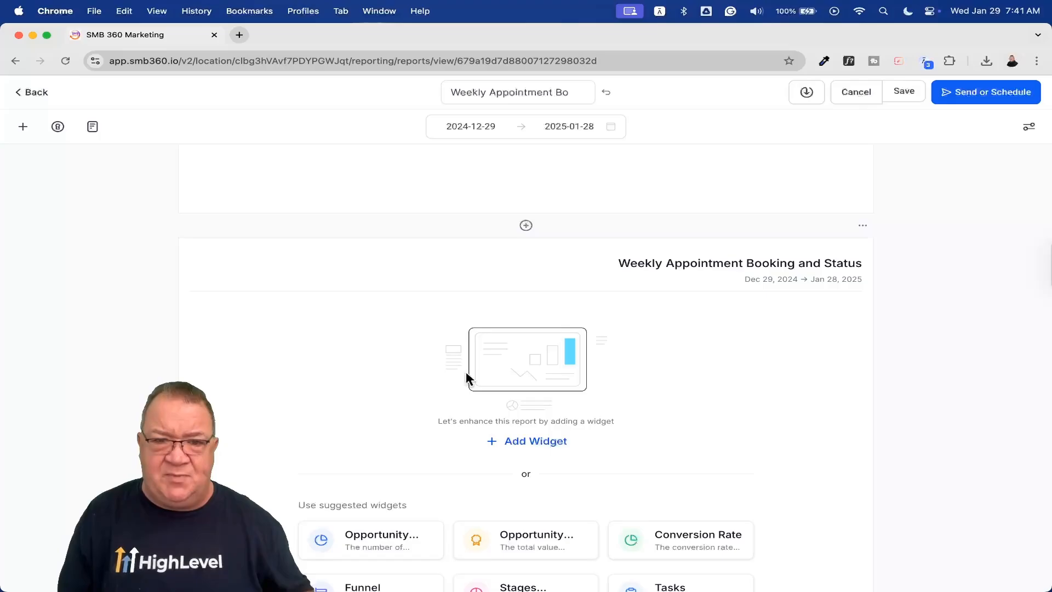
Duplicate the No-Show Appointment Count Over Time widget onto the second page and open the copy for editing
{"action": "scroll", "coordinate": [466, 377], "scroll_direction": "up", "scroll_amount": 10}
{"action": "left_click", "coordinate": [507, 259]}
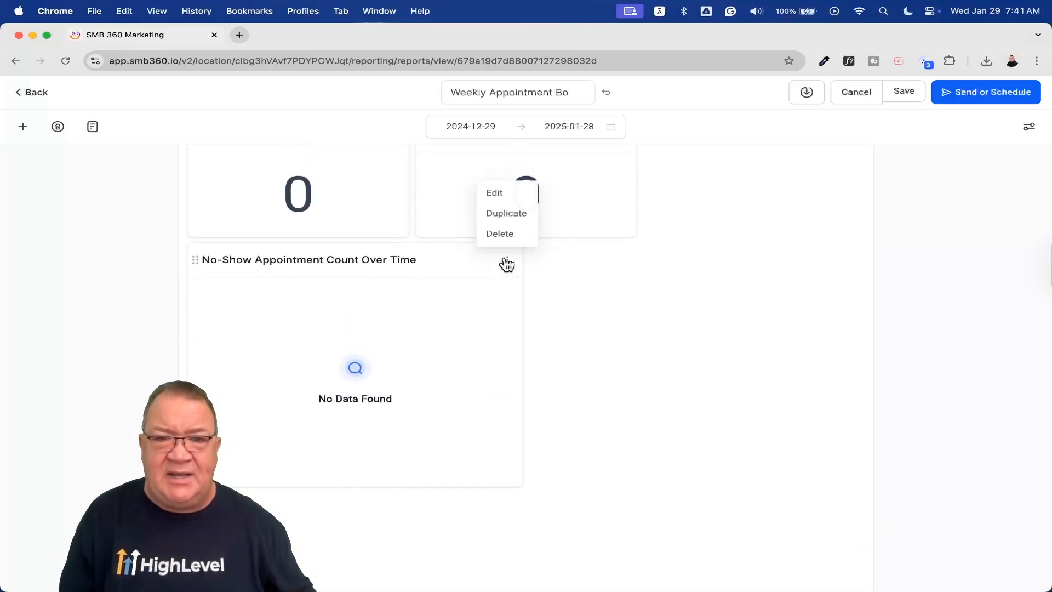
{"action": "left_click", "coordinate": [500, 191]}
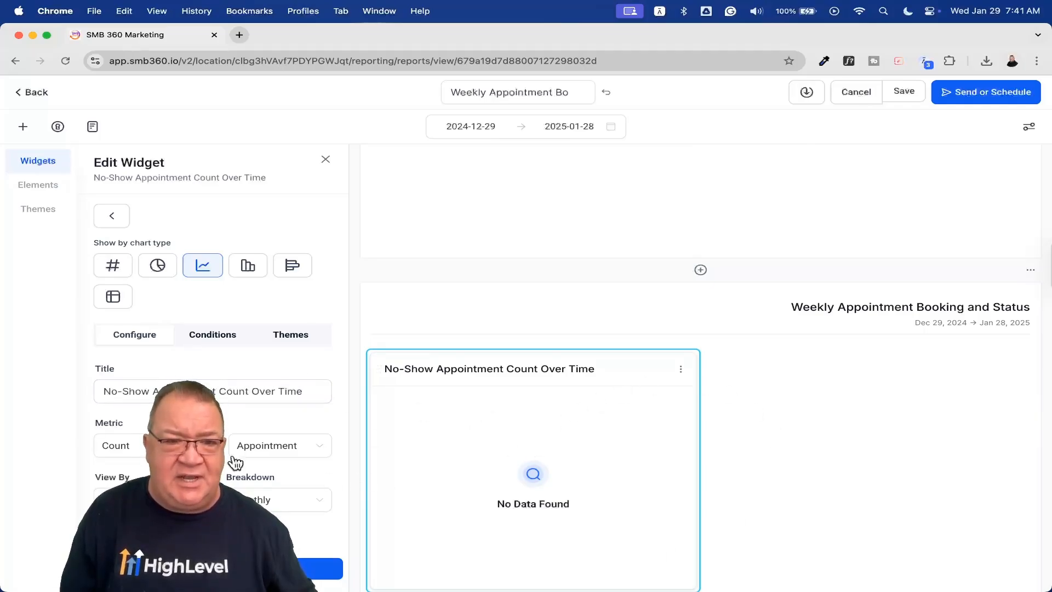
Choose a different user in the User condition of the duplicated No-Show Appointment Count Over Time widget and close its editor
{"action": "left_click", "coordinate": [215, 338]}
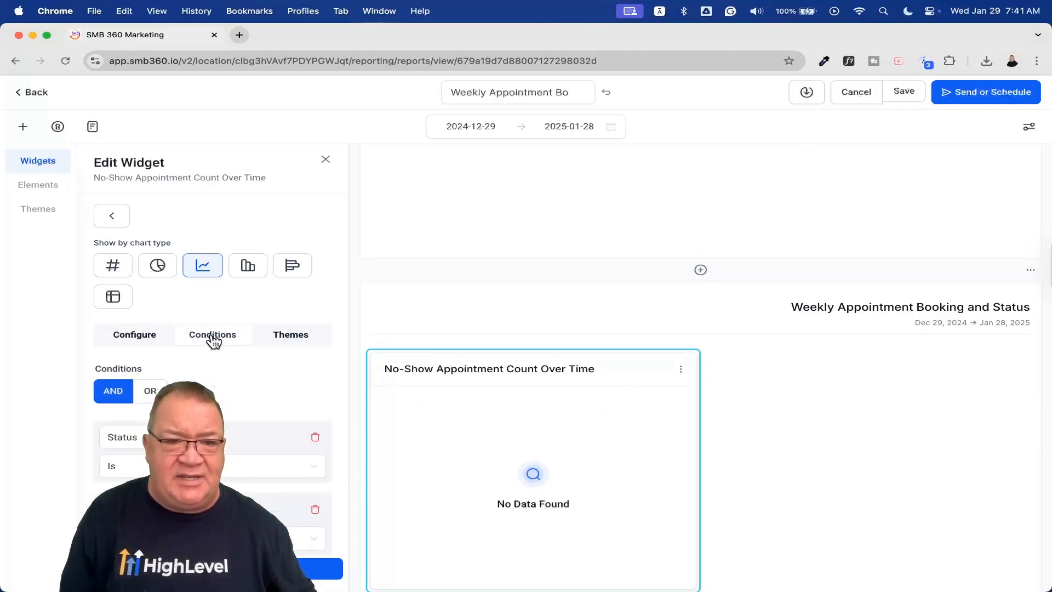
{"action": "scroll", "coordinate": [277, 493], "scroll_direction": "down", "scroll_amount": 1}
{"action": "left_click", "coordinate": [264, 493]}
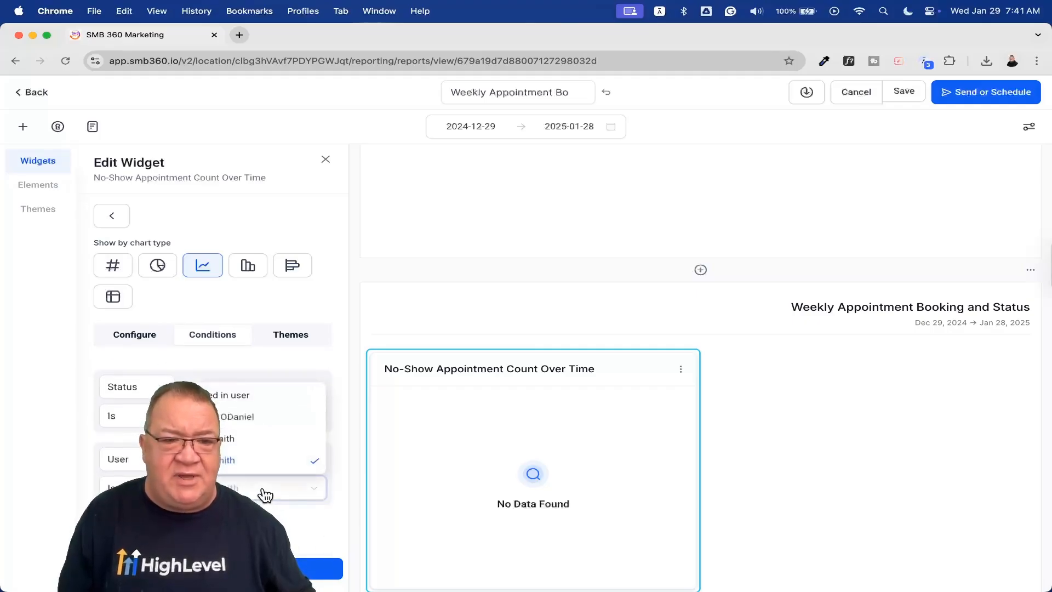
{"action": "left_click", "coordinate": [238, 452]}
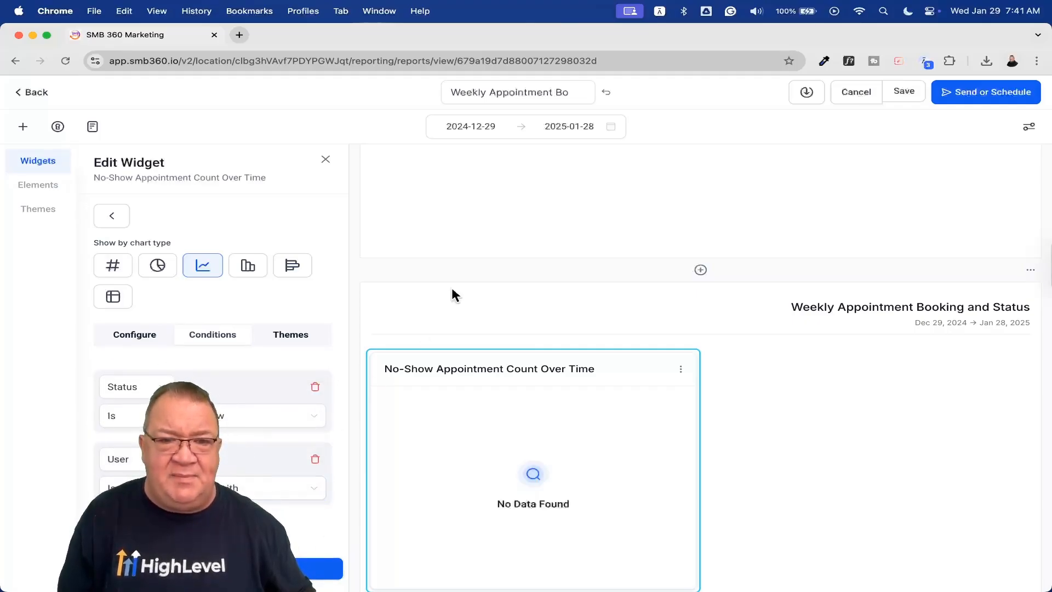
{"action": "left_click", "coordinate": [325, 160]}
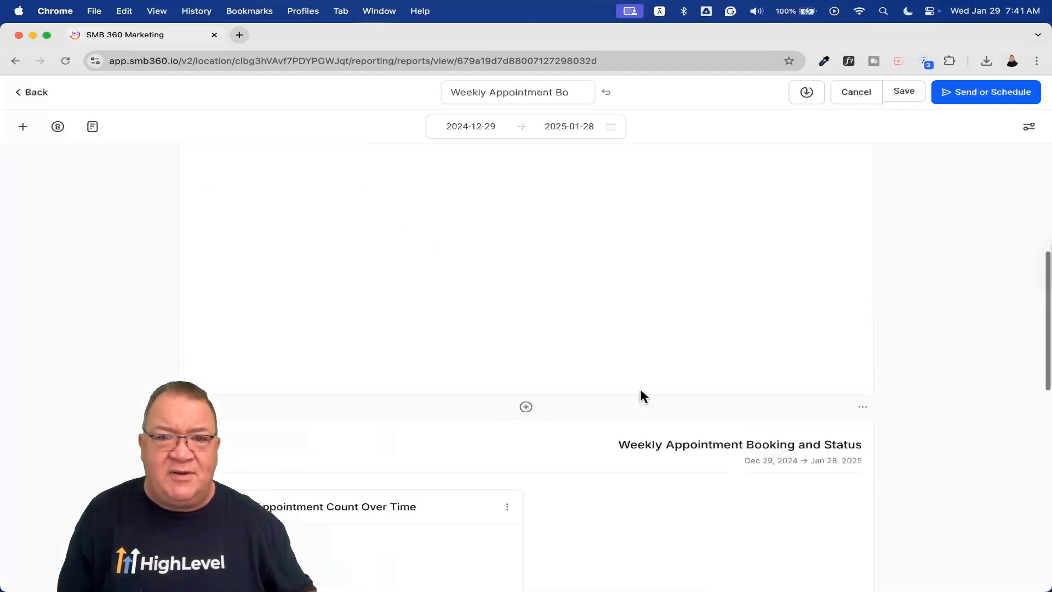
Rearrange the first page into two columns, stacking the No-Show Appointments Count, confirmed appointments and Cancelled Appointments Count widgets in the second, with the line chart aligned beside them
{"action": "scroll", "coordinate": [639, 387], "scroll_direction": "down", "scroll_amount": 5}
{"action": "scroll", "coordinate": [648, 286], "scroll_direction": "up", "scroll_amount": 3}
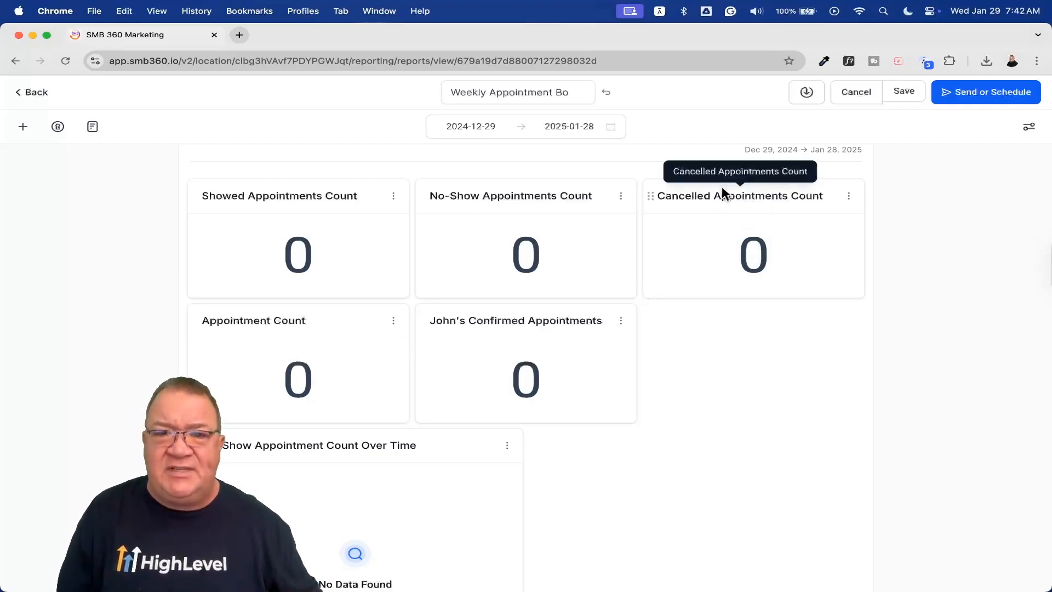
{"action": "left_click_drag", "start_coordinate": [717, 198], "coordinate": [666, 467]}
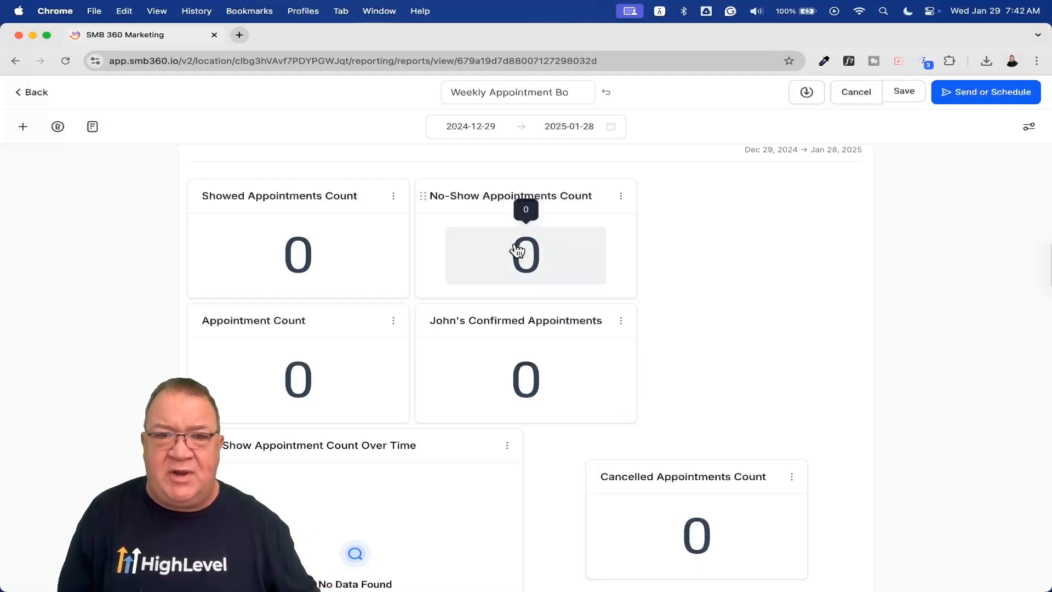
{"action": "left_click_drag", "start_coordinate": [500, 193], "coordinate": [665, 189]}
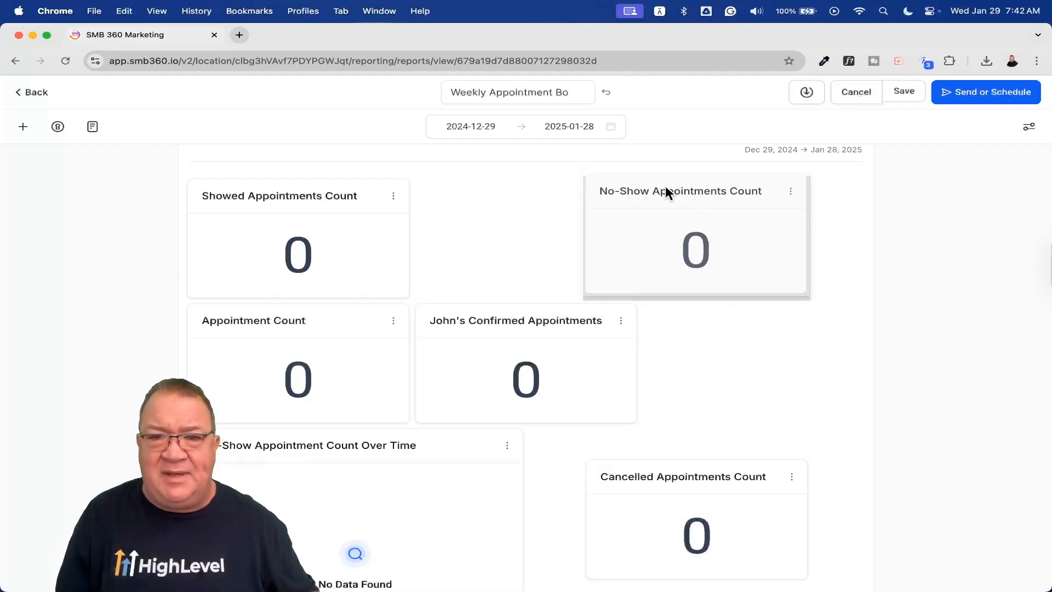
{"action": "left_click_drag", "start_coordinate": [485, 334], "coordinate": [647, 324]}
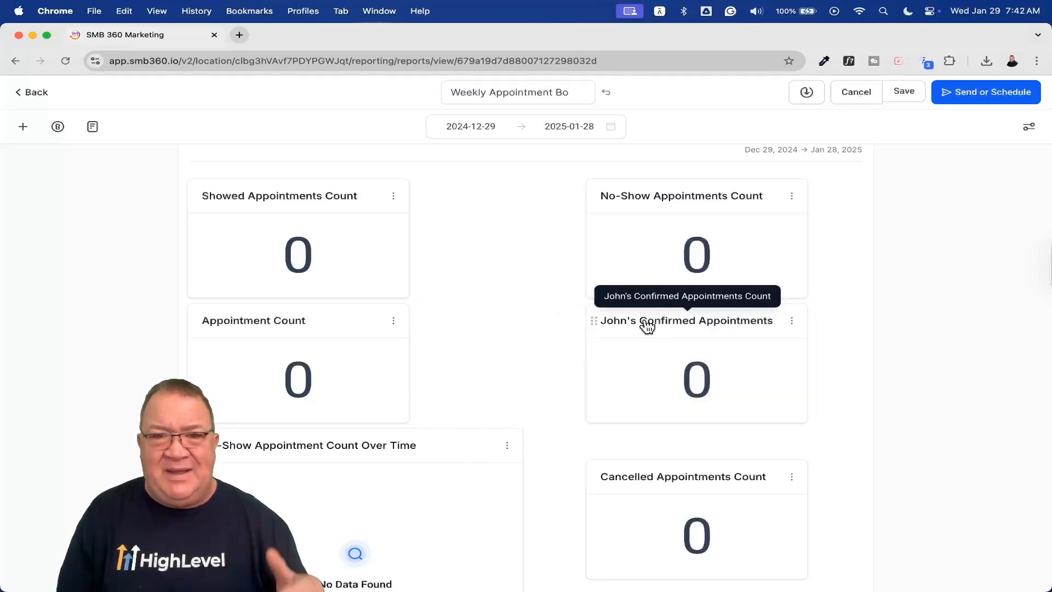
{"action": "scroll", "coordinate": [643, 324], "scroll_direction": "down", "scroll_amount": 5}
{"action": "left_click_drag", "start_coordinate": [389, 291], "coordinate": [348, 305]}
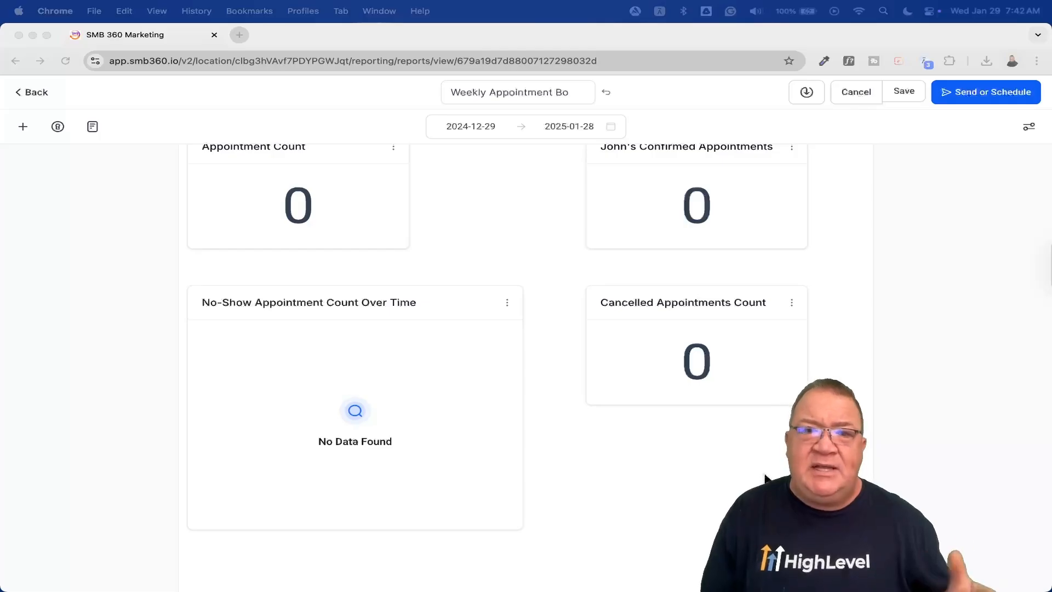
Save the report with its rearranged widgets
{"action": "scroll", "coordinate": [766, 478], "scroll_direction": "up", "scroll_amount": 3}
{"action": "scroll", "coordinate": [766, 478], "scroll_direction": "up", "scroll_amount": 5}
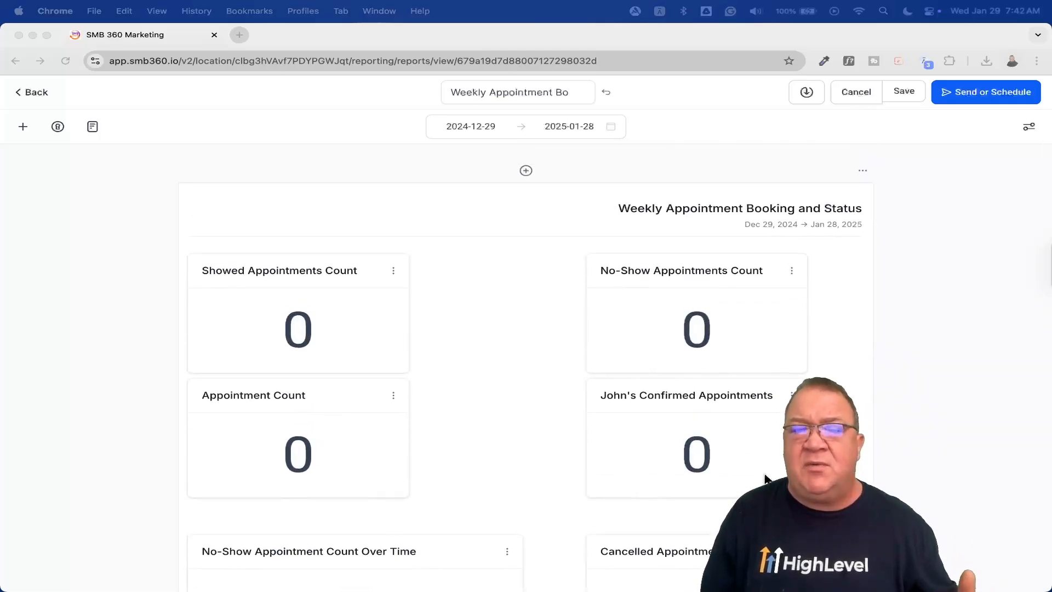
{"action": "left_click", "coordinate": [896, 93]}
{"action": "left_click", "coordinate": [896, 91]}
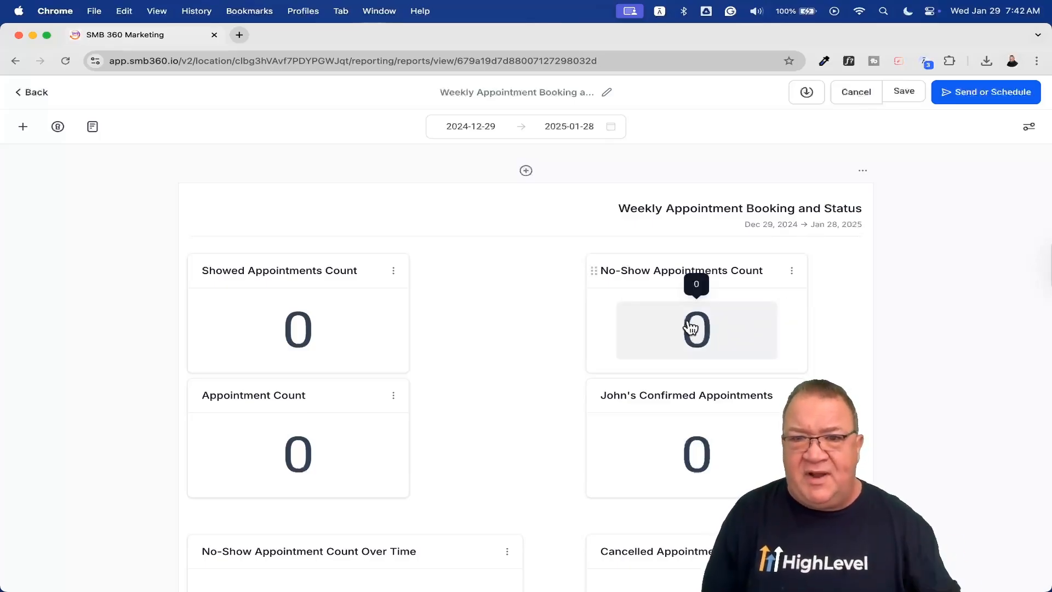
Set the background color of the report's pages to light gray #D2CBCB after trying red and pink shades, and save the report
{"action": "left_click", "coordinate": [1029, 126]}
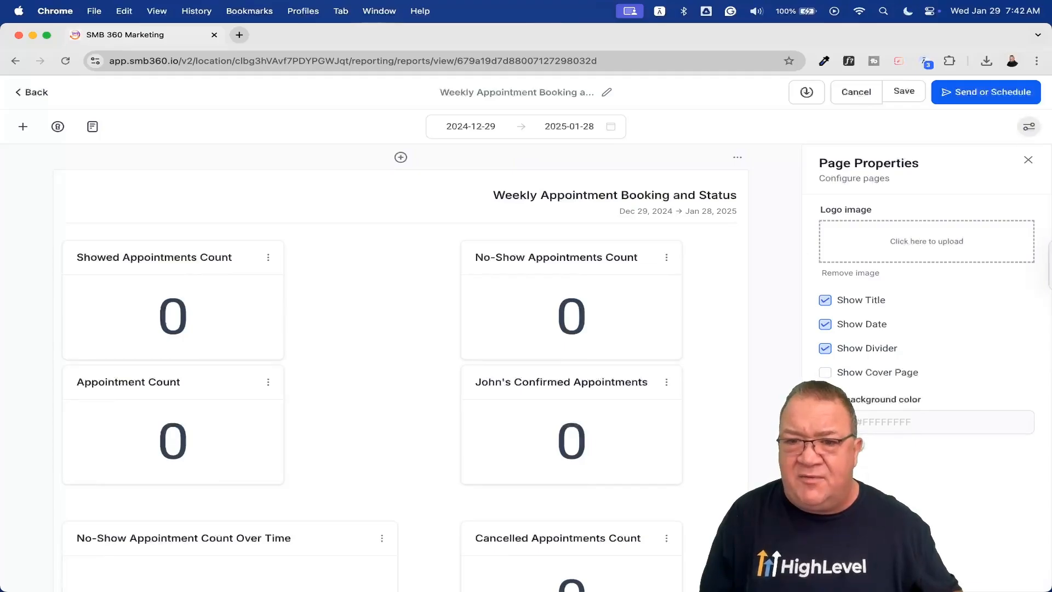
{"action": "left_click", "coordinate": [876, 421]}
{"action": "left_click", "coordinate": [889, 279]}
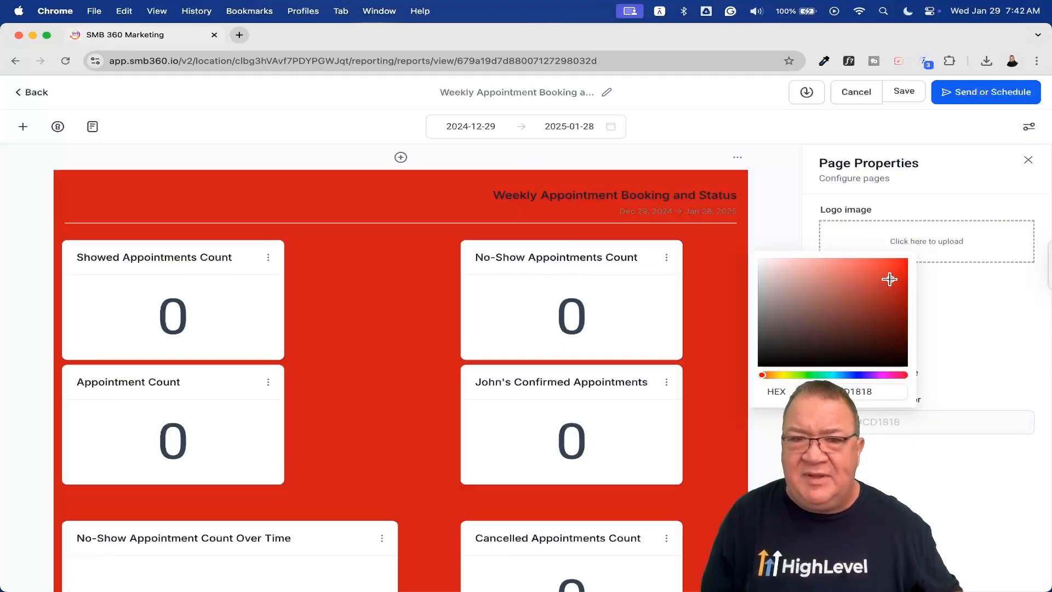
{"action": "scroll", "coordinate": [723, 383], "scroll_direction": "down", "scroll_amount": 10}
{"action": "scroll", "coordinate": [725, 386], "scroll_direction": "down", "scroll_amount": 4}
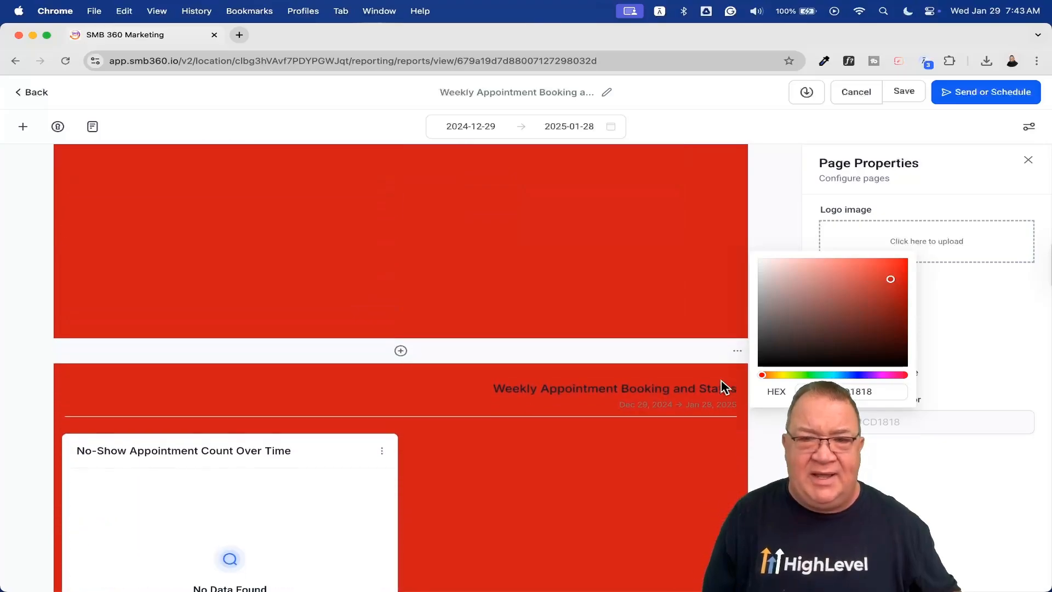
{"action": "left_click", "coordinate": [765, 267]}
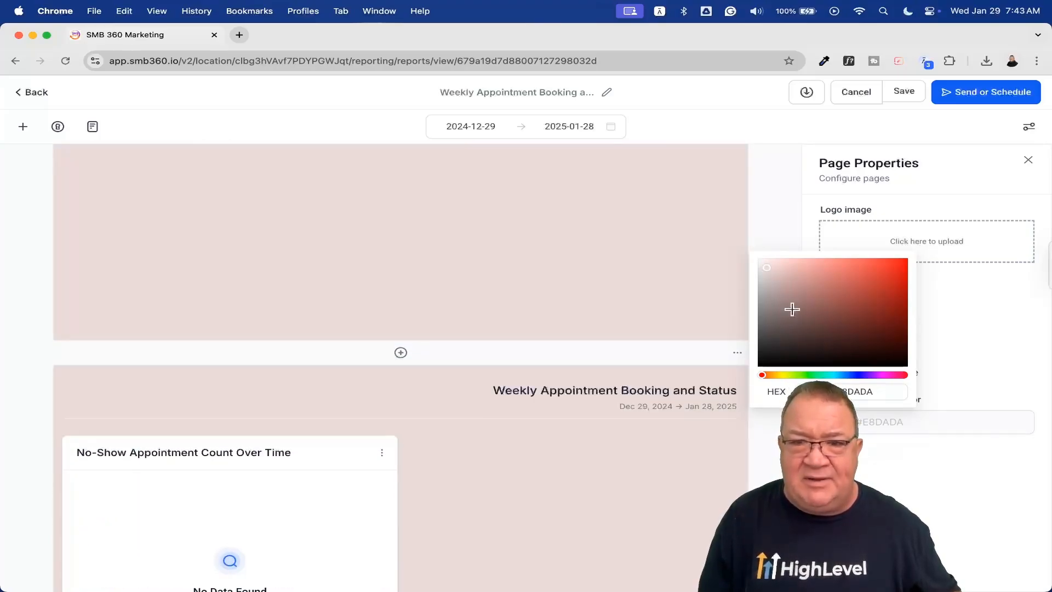
{"action": "left_click", "coordinate": [766, 289]}
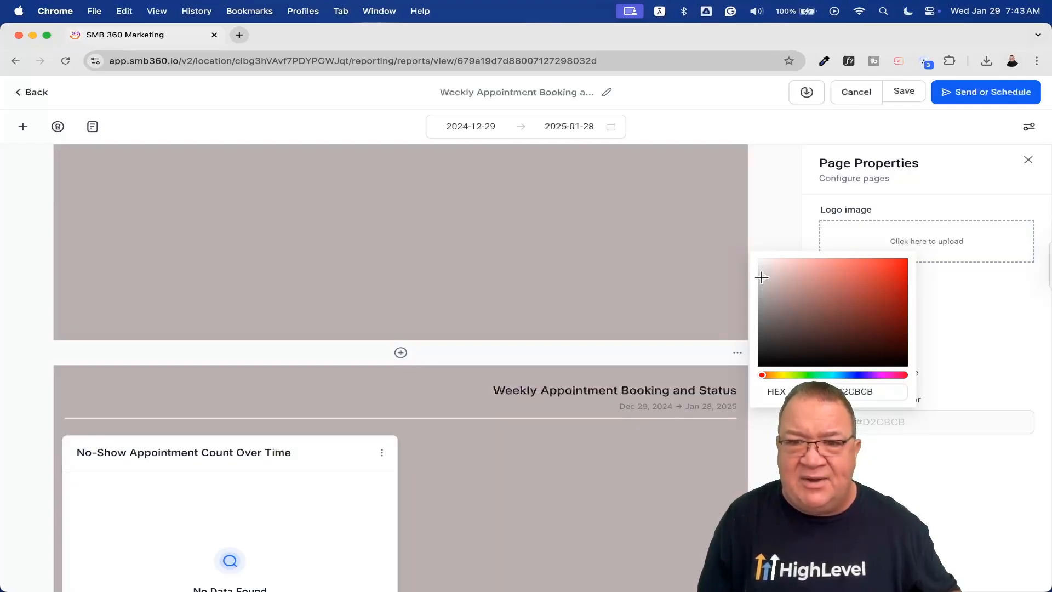
{"action": "left_click", "coordinate": [761, 275]}
{"action": "left_click", "coordinate": [973, 347]}
{"action": "scroll", "coordinate": [706, 373], "scroll_direction": "down", "scroll_amount": 4}
{"action": "scroll", "coordinate": [704, 370], "scroll_direction": "up", "scroll_amount": 5}
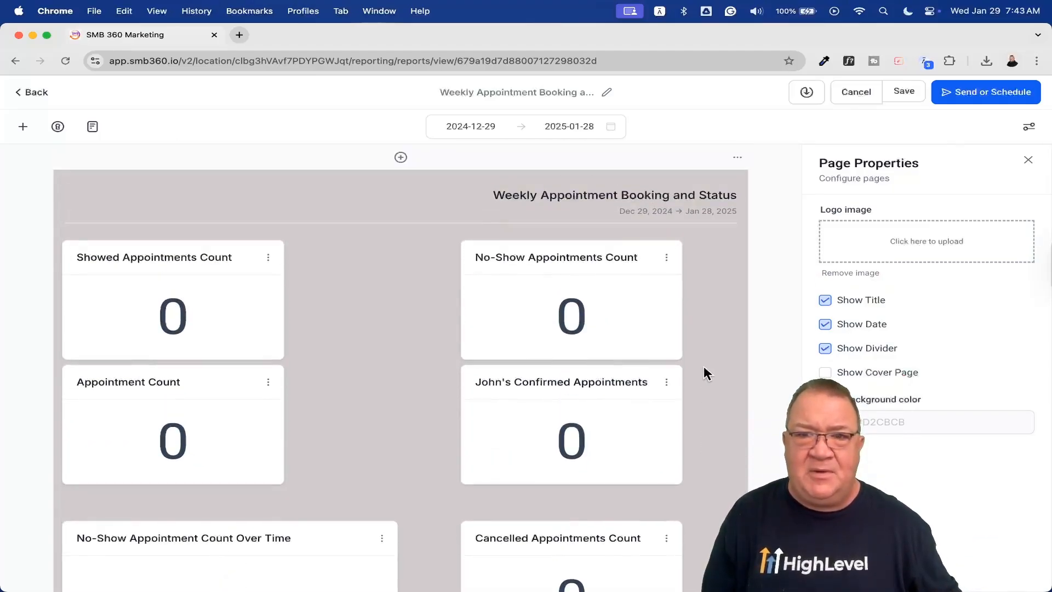
{"action": "left_click", "coordinate": [905, 92]}
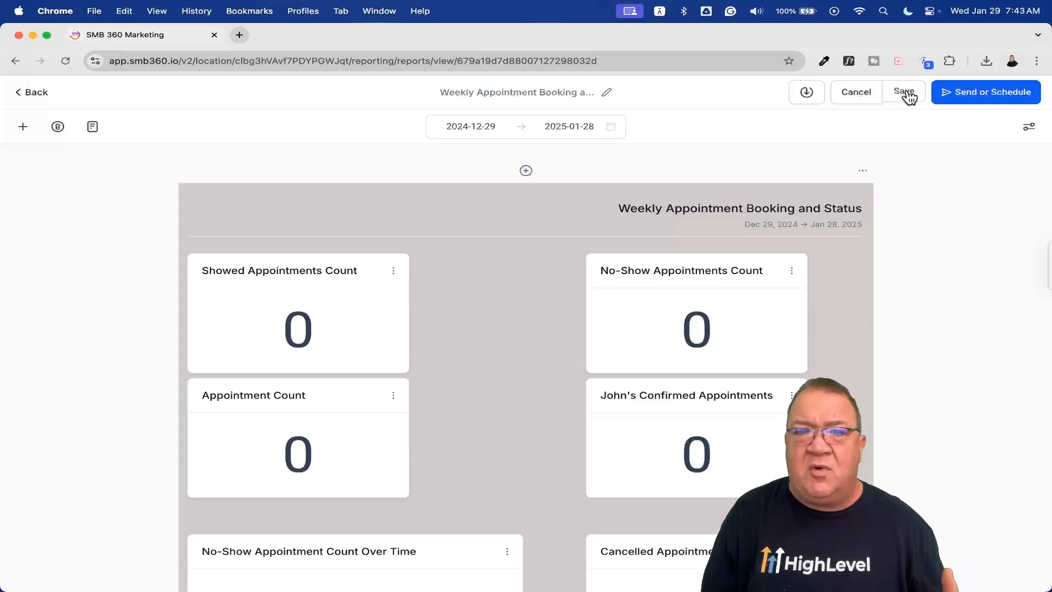
Return to the report overview and examine the actions available for the Weekly Appointment Booking and Status report
{"action": "left_click", "coordinate": [36, 92]}
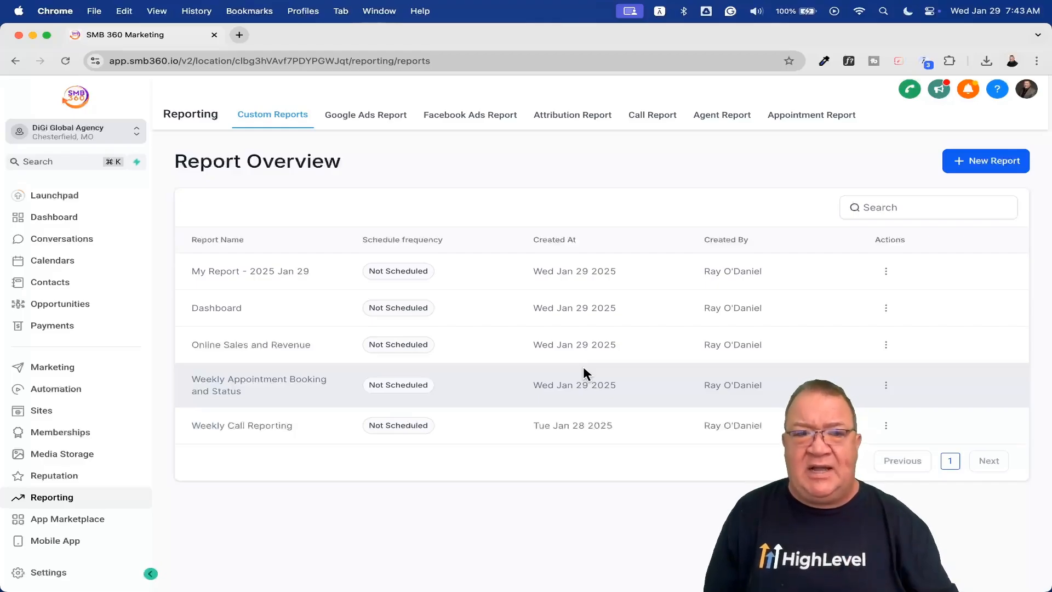
{"action": "left_click", "coordinate": [886, 386]}
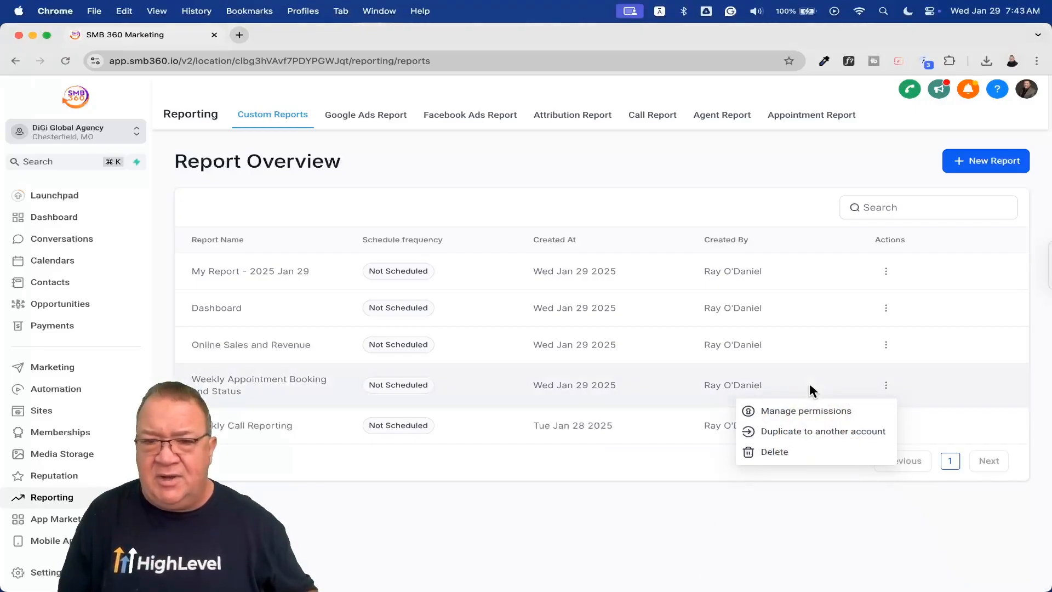
Examine the form for duplicating the Weekly Appointment Booking and Status report to another account, and close it without duplicating
{"action": "left_click", "coordinate": [788, 384]}
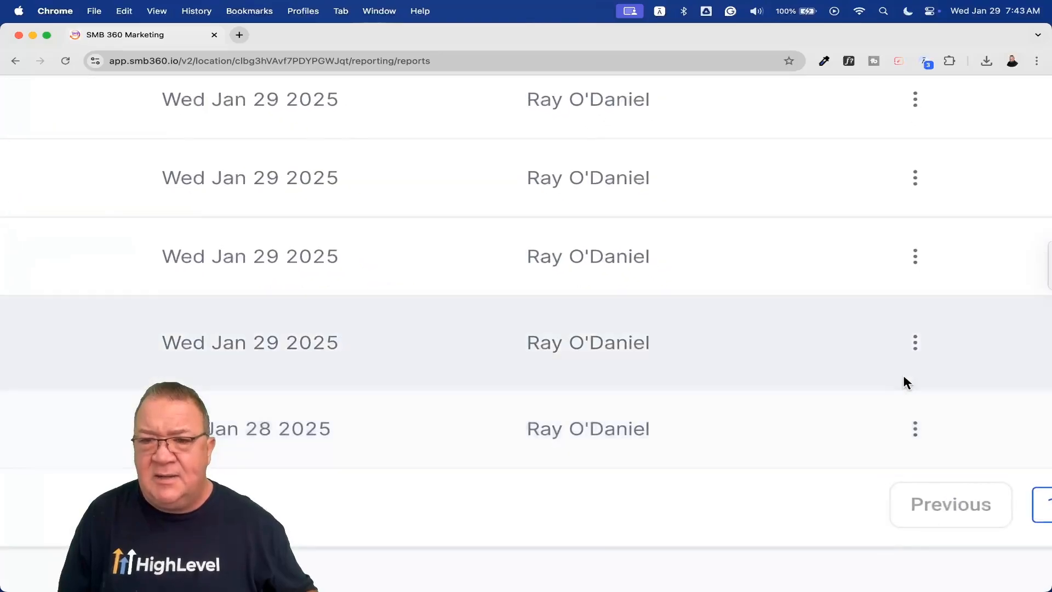
{"action": "left_click", "coordinate": [886, 385]}
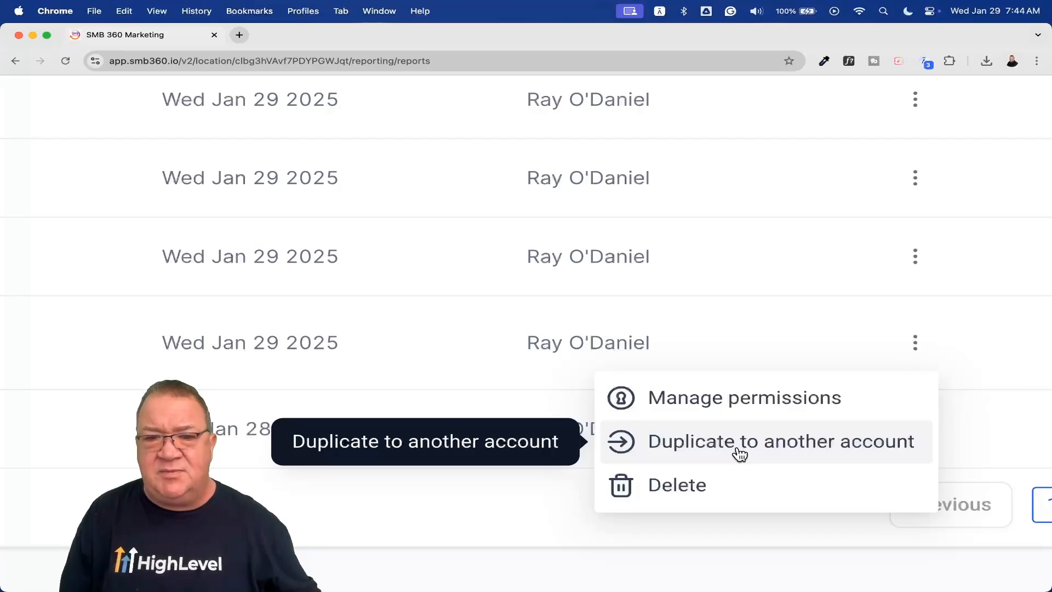
{"action": "scroll", "coordinate": [739, 454], "scroll_direction": "down", "scroll_amount": 5}
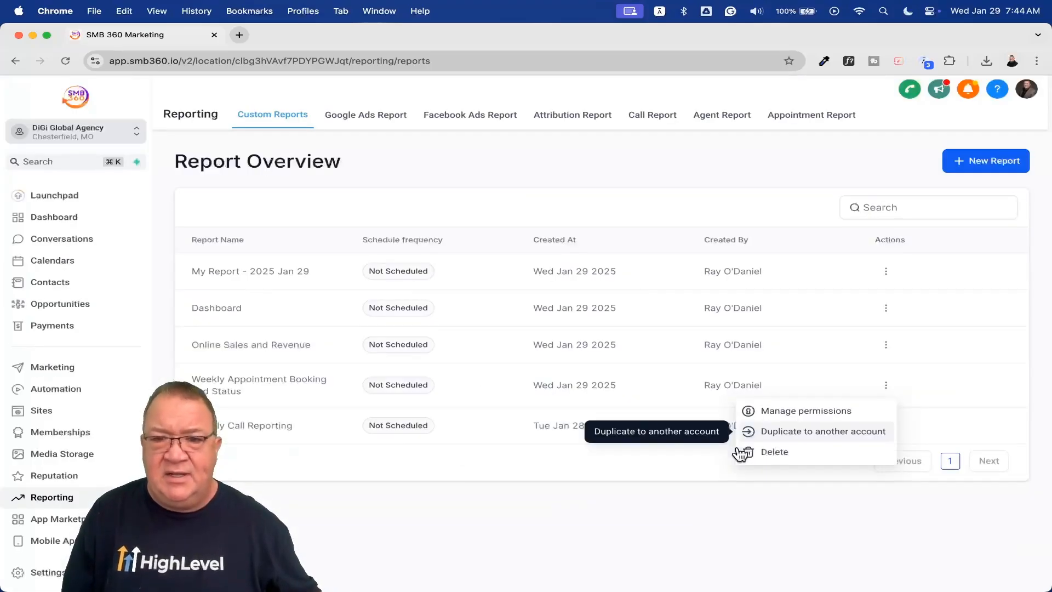
{"action": "left_click", "coordinate": [808, 435]}
{"action": "left_click", "coordinate": [494, 334]}
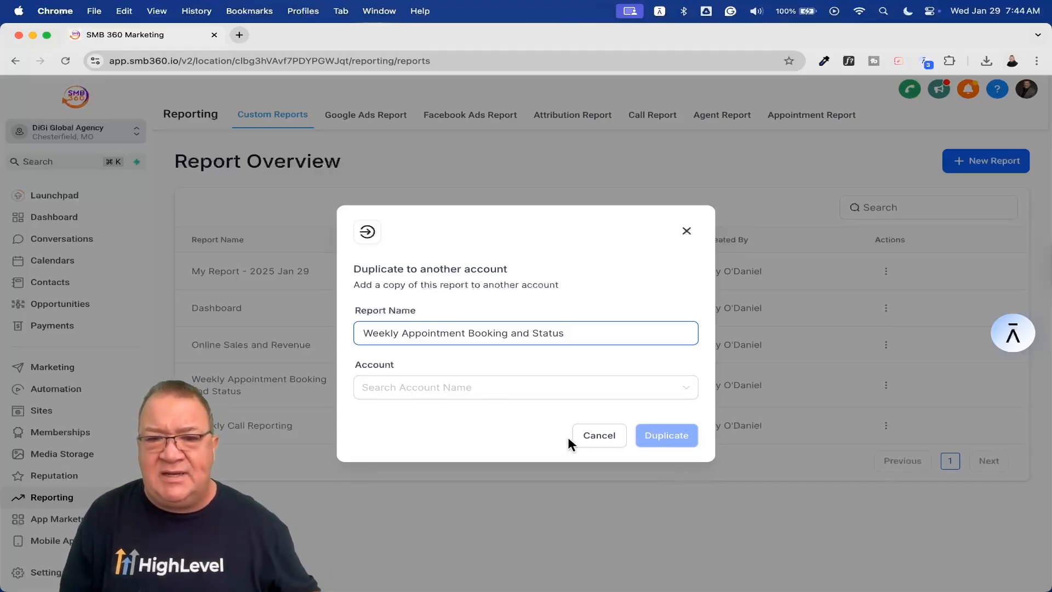
{"action": "left_click", "coordinate": [603, 438]}
Open the Weekly Appointment Booking and Status report for editing and apply the Pink dashboard theme to it
{"action": "left_click", "coordinate": [237, 390]}
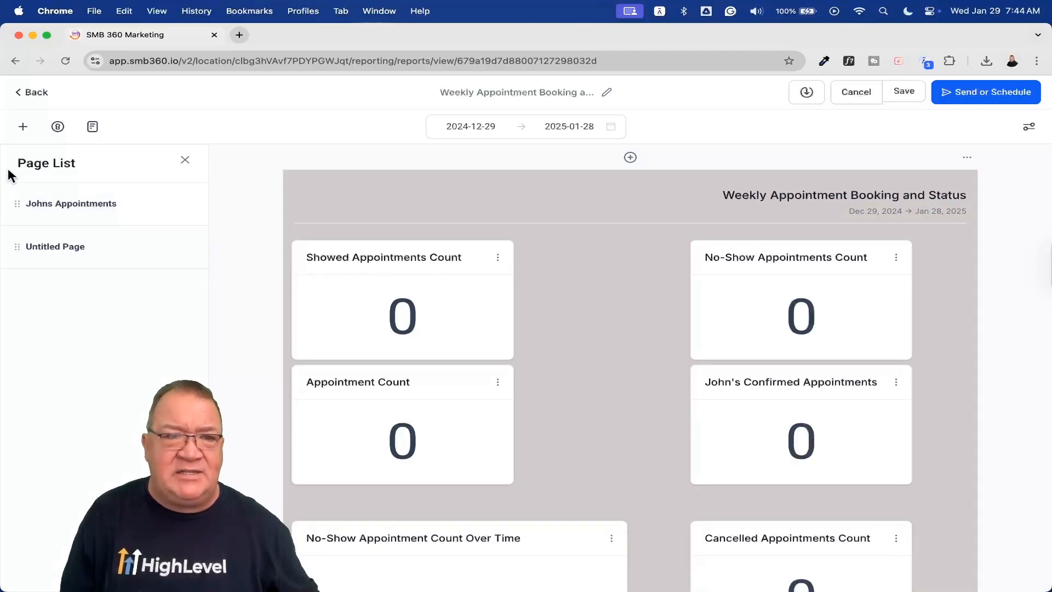
{"action": "left_click", "coordinate": [23, 126]}
{"action": "left_click", "coordinate": [41, 215]}
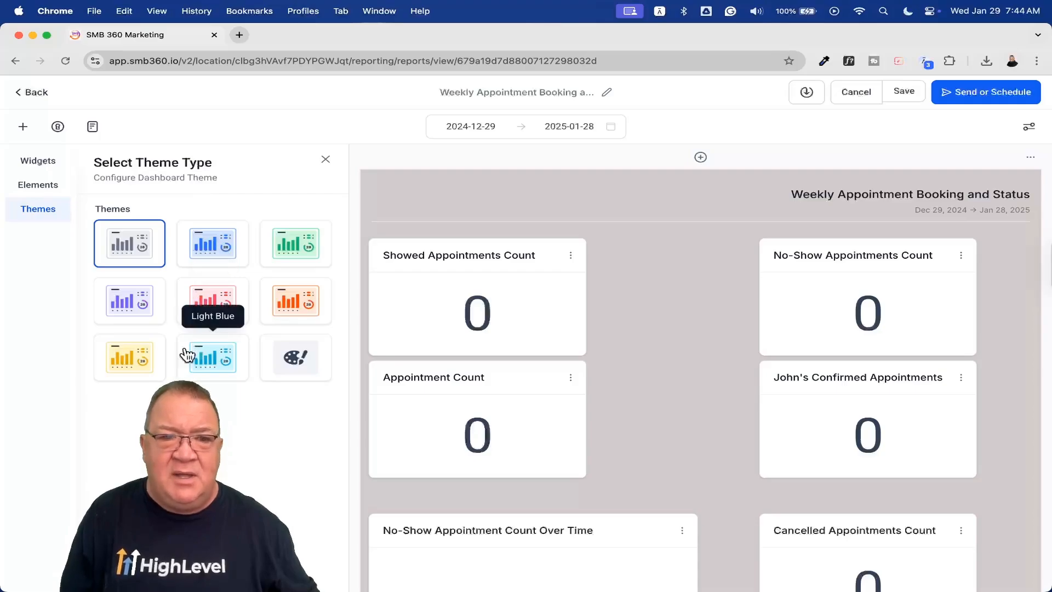
{"action": "left_click", "coordinate": [211, 303]}
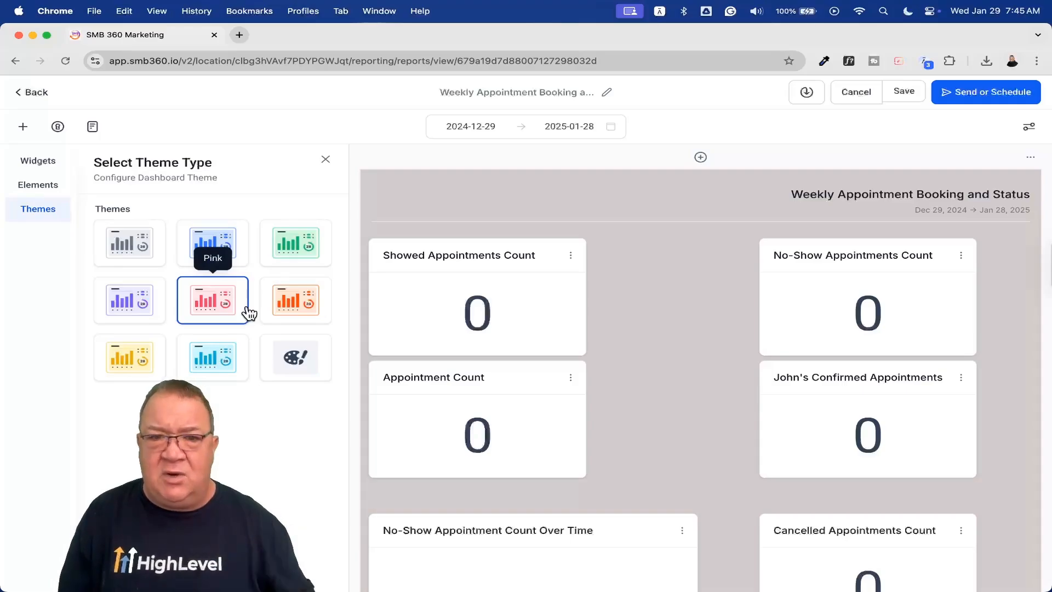
{"action": "scroll", "coordinate": [471, 383], "scroll_direction": "down", "scroll_amount": 5}
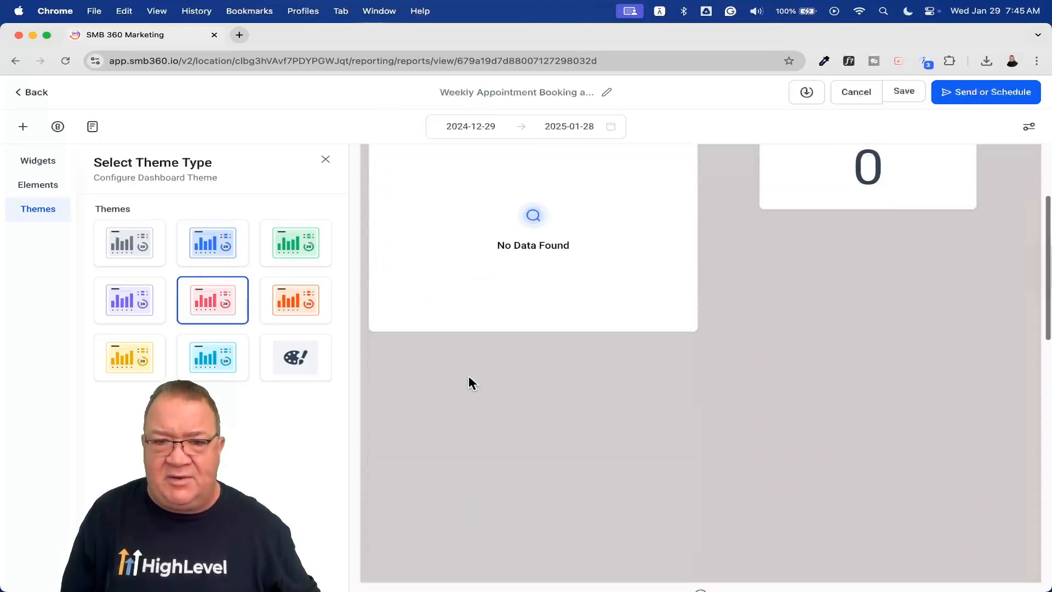
{"action": "scroll", "coordinate": [468, 382], "scroll_direction": "up", "scroll_amount": 5}
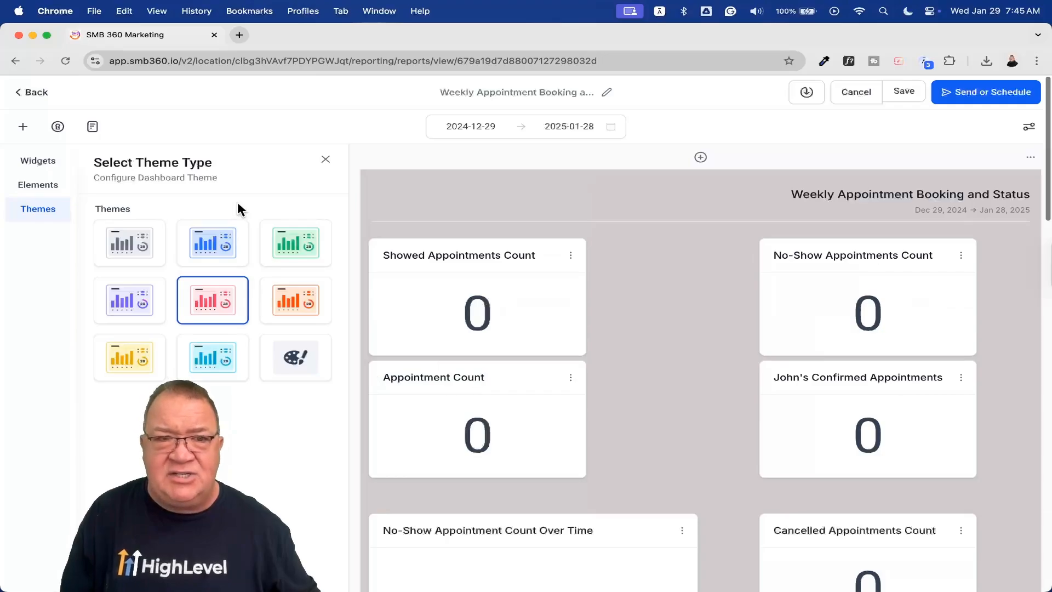
{"action": "left_click", "coordinate": [326, 160]}
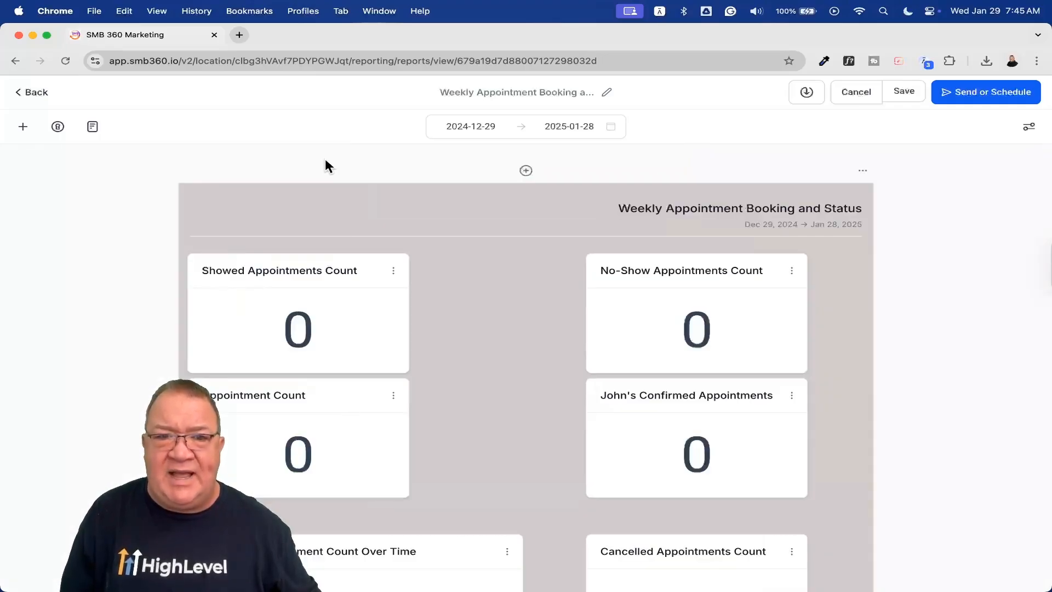
Try the Blue theme on the Showed Appointments Count widget and close its editing settings
{"action": "left_click", "coordinate": [393, 271]}
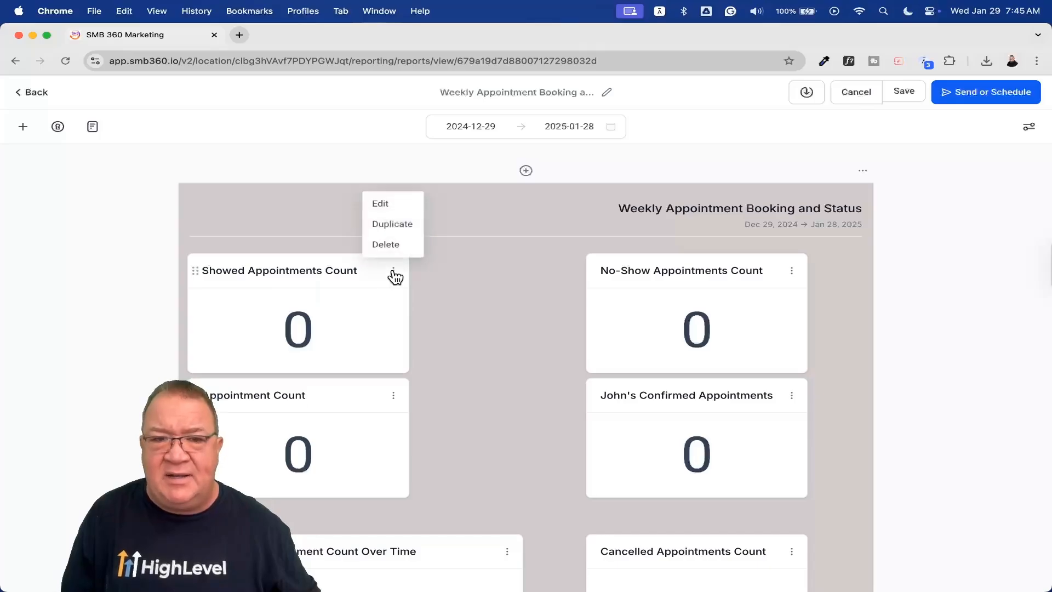
{"action": "left_click", "coordinate": [383, 204]}
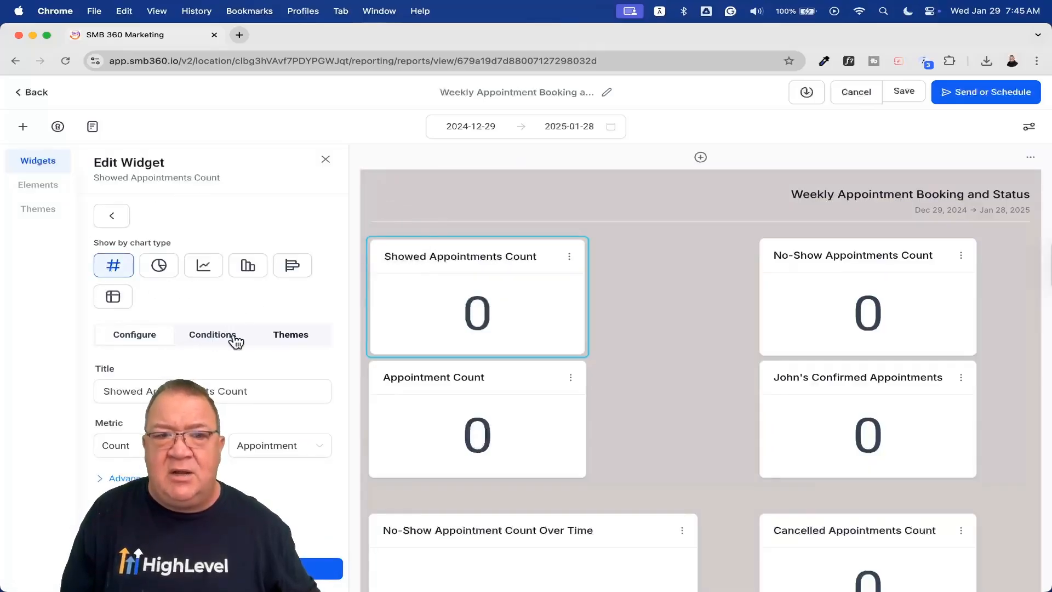
{"action": "left_click", "coordinate": [292, 335]}
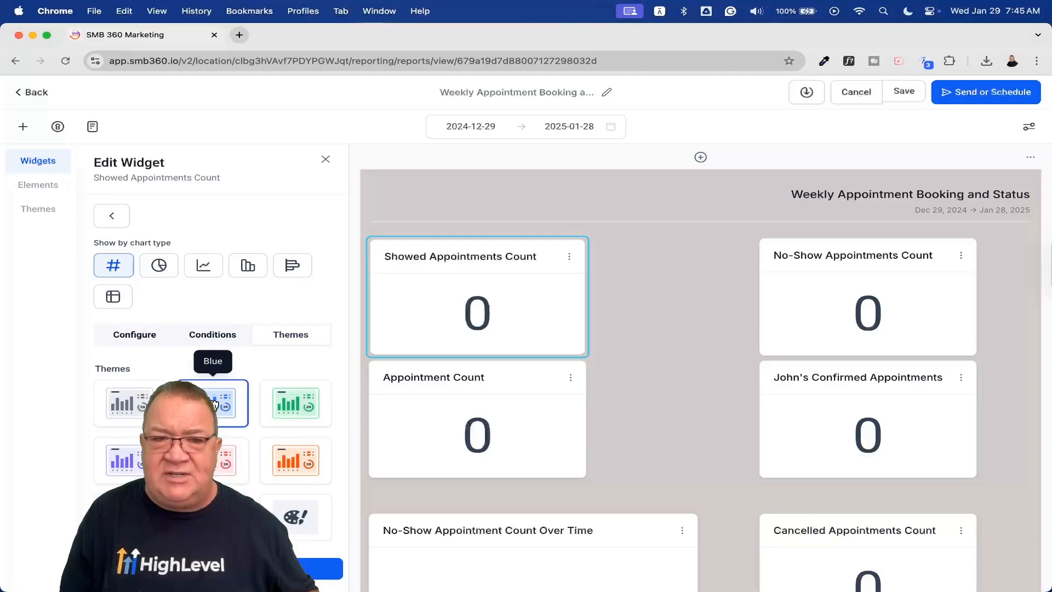
{"action": "left_click", "coordinate": [327, 159]}
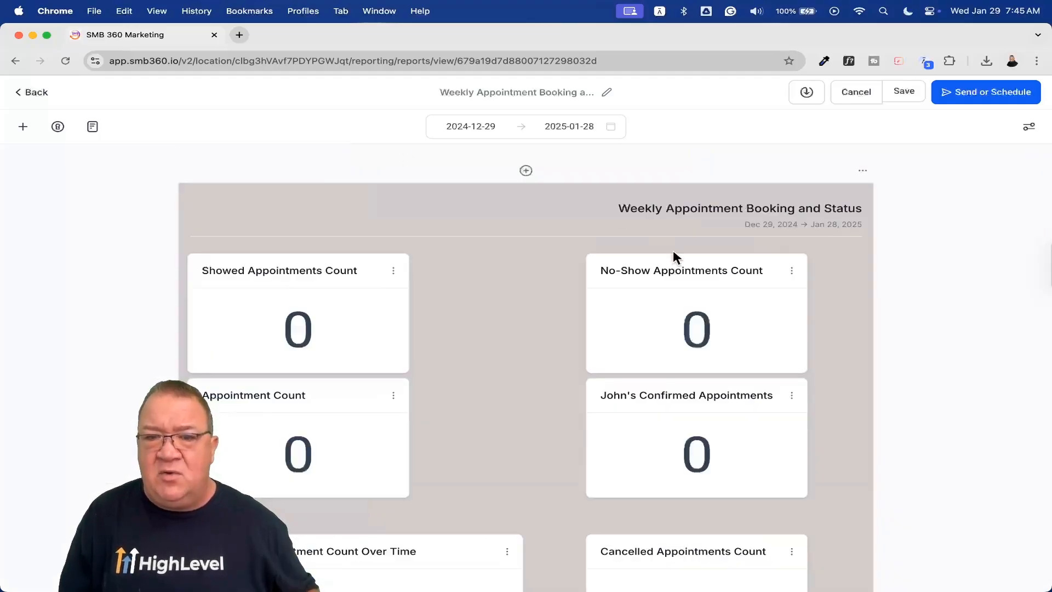
Try the Green theme on the No-Show Appointments Count widget and close its editing settings
{"action": "left_click", "coordinate": [791, 271]}
{"action": "left_click", "coordinate": [801, 207]}
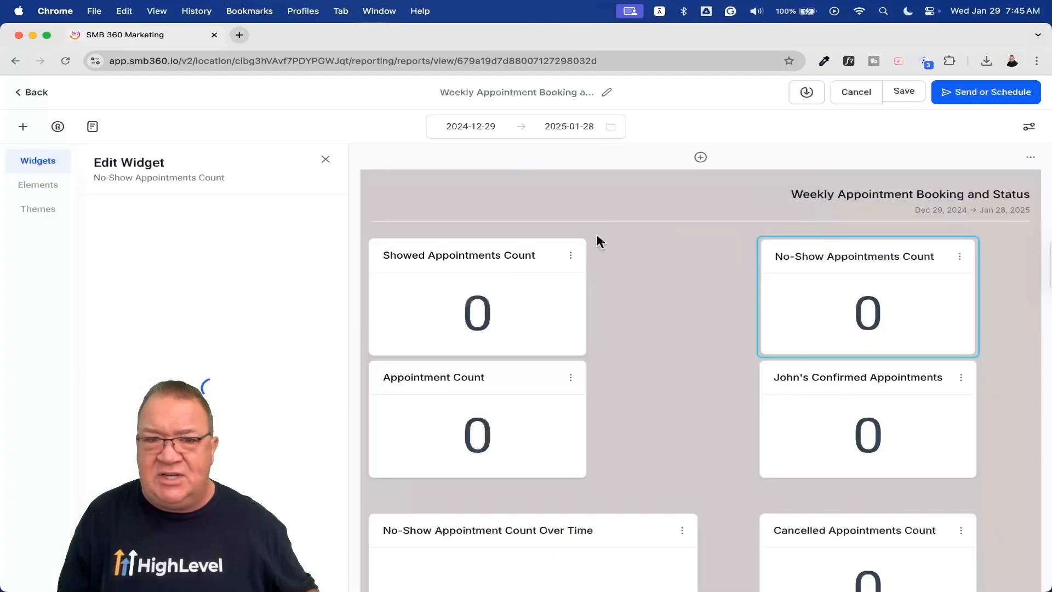
{"action": "left_click", "coordinate": [299, 343]}
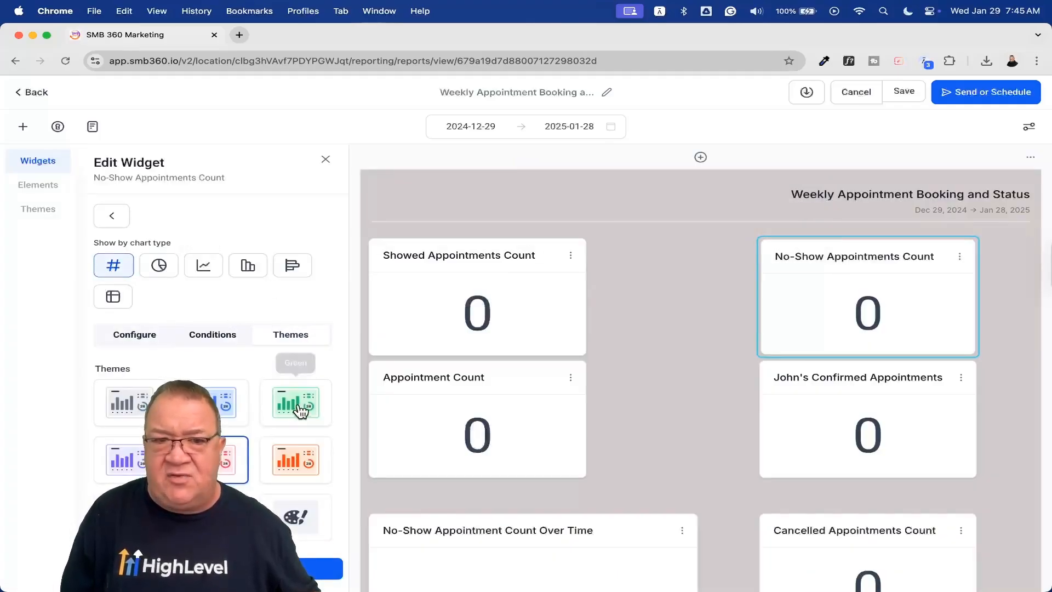
{"action": "left_click", "coordinate": [296, 403]}
{"action": "left_click", "coordinate": [327, 160]}
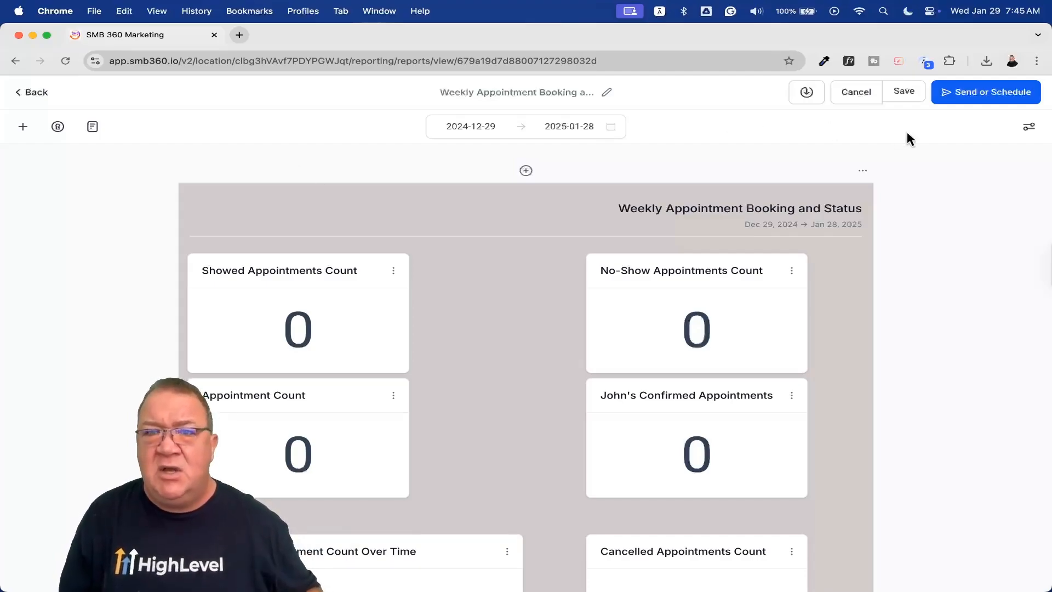
Open the report's send and schedule settings and set the schedule frequency to Weekly
{"action": "left_click", "coordinate": [988, 99]}
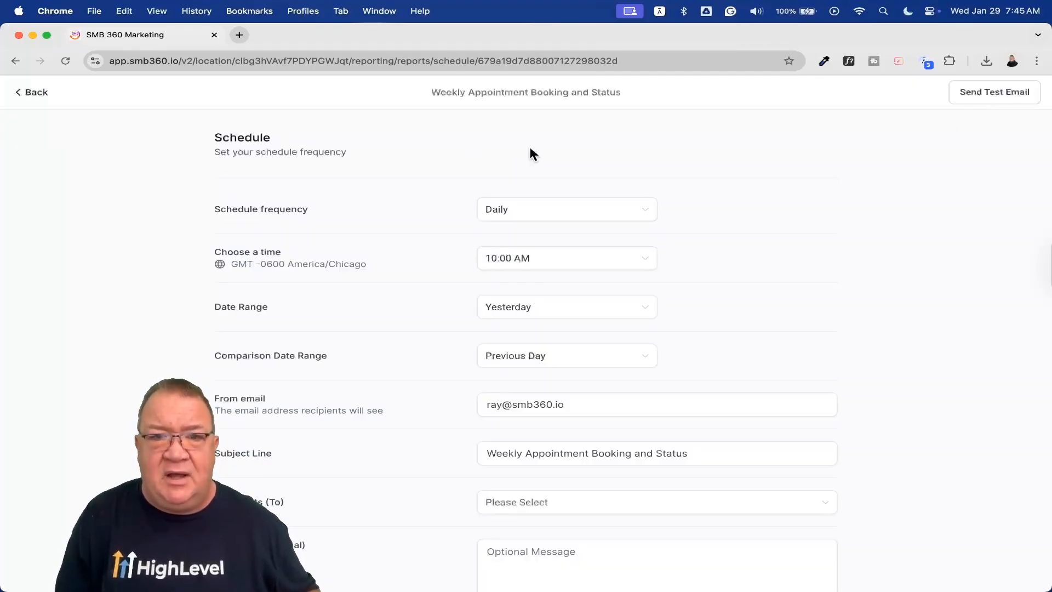
{"action": "left_click", "coordinate": [549, 212]}
{"action": "scroll", "coordinate": [536, 281], "scroll_direction": "up", "scroll_amount": 5}
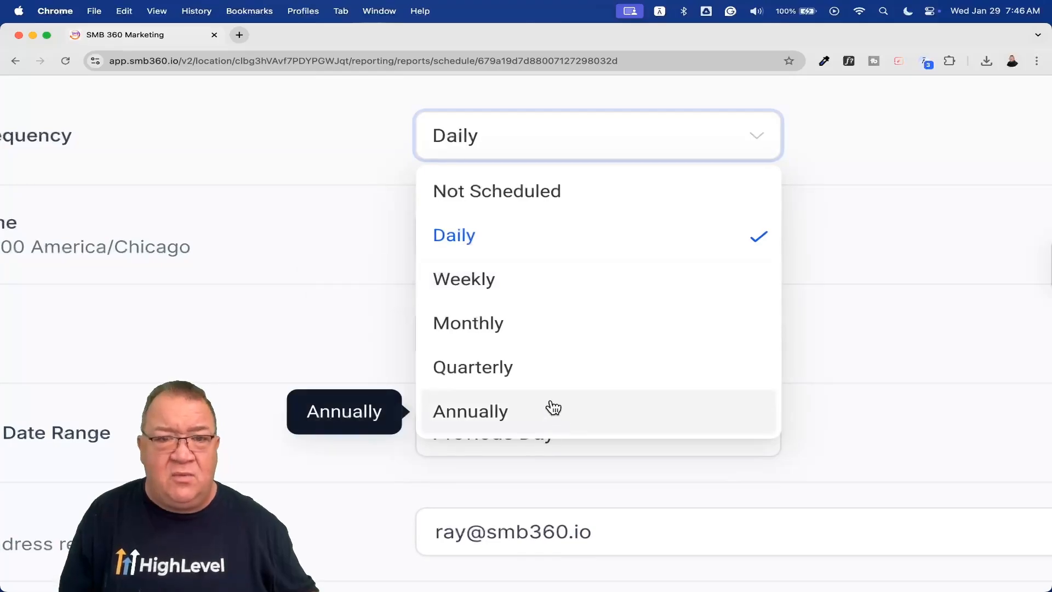
{"action": "scroll", "coordinate": [553, 406], "scroll_direction": "up", "scroll_amount": 3}
{"action": "scroll", "coordinate": [550, 406], "scroll_direction": "down", "scroll_amount": 3}
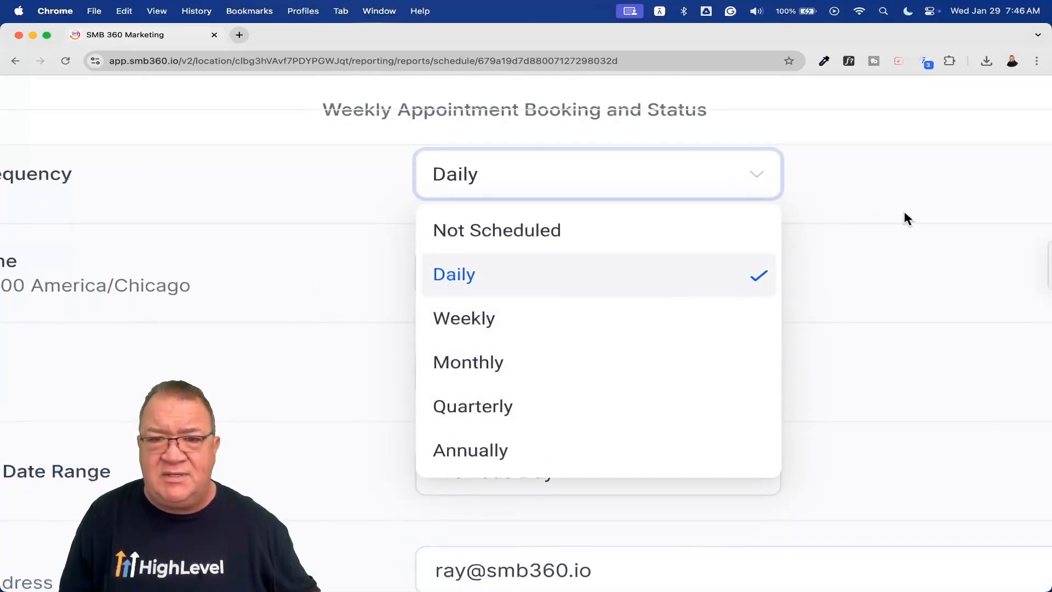
{"action": "left_click", "coordinate": [577, 327]}
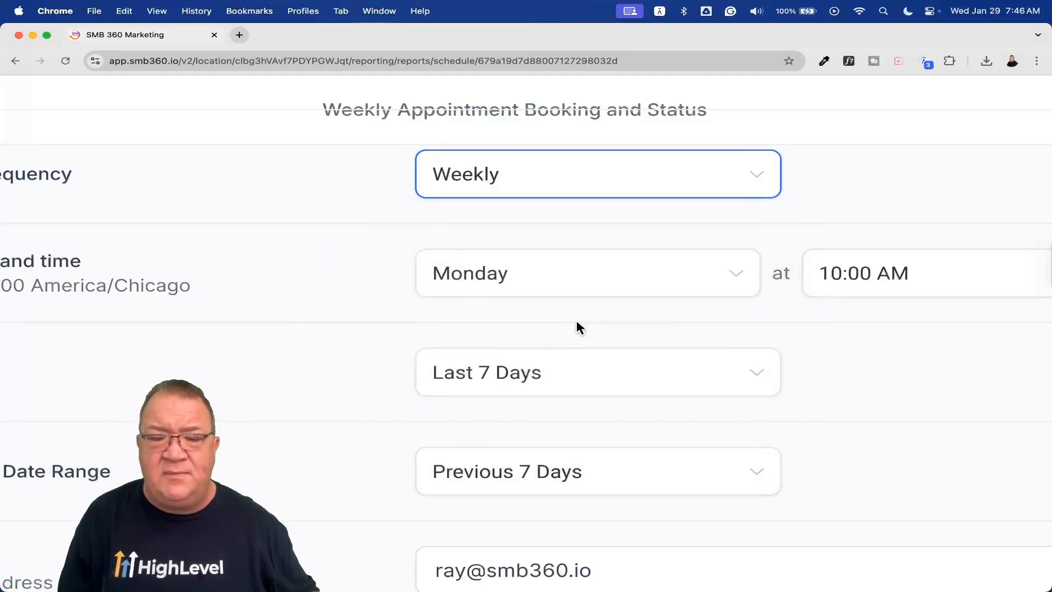
Set the weekly delivery to Sunday at 11:00 PM, with Last 7 Days as the date range
{"action": "scroll", "coordinate": [576, 322], "scroll_direction": "down", "scroll_amount": 5}
{"action": "left_click", "coordinate": [651, 196]}
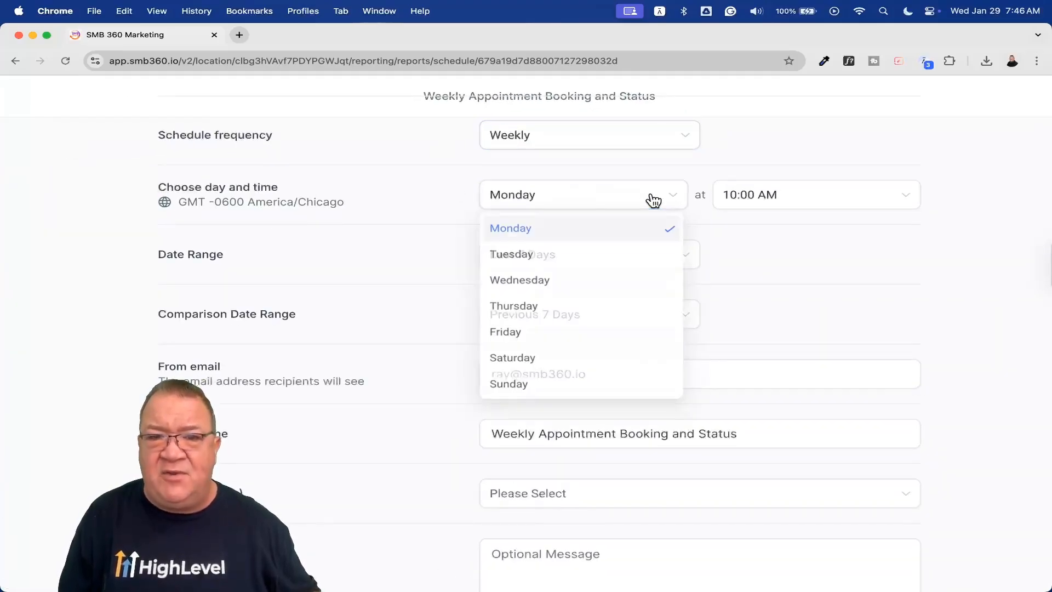
{"action": "left_click", "coordinate": [566, 383]}
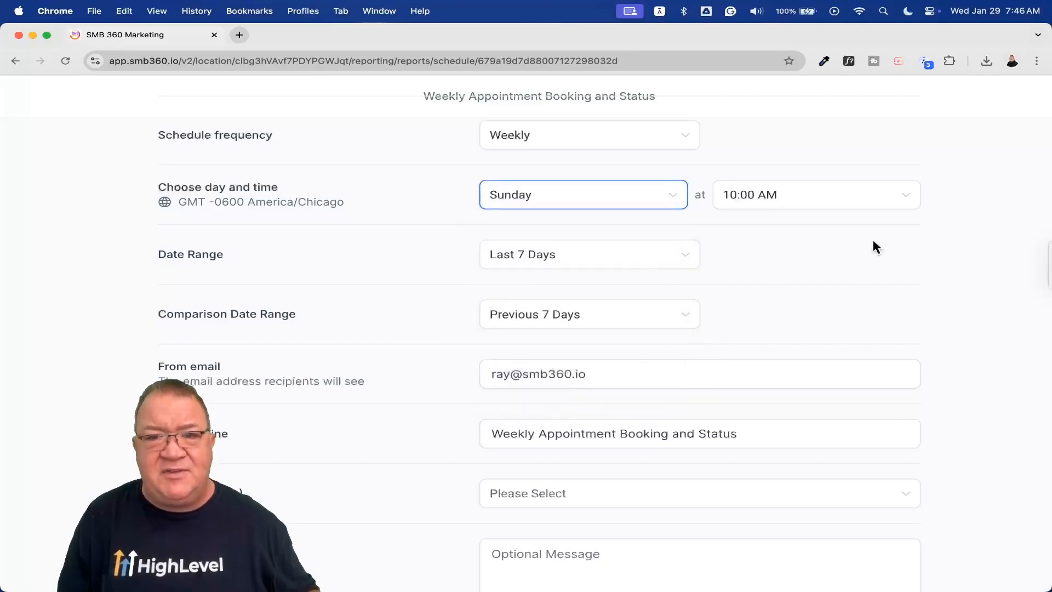
{"action": "left_click", "coordinate": [906, 201]}
{"action": "scroll", "coordinate": [824, 310], "scroll_direction": "down", "scroll_amount": 5}
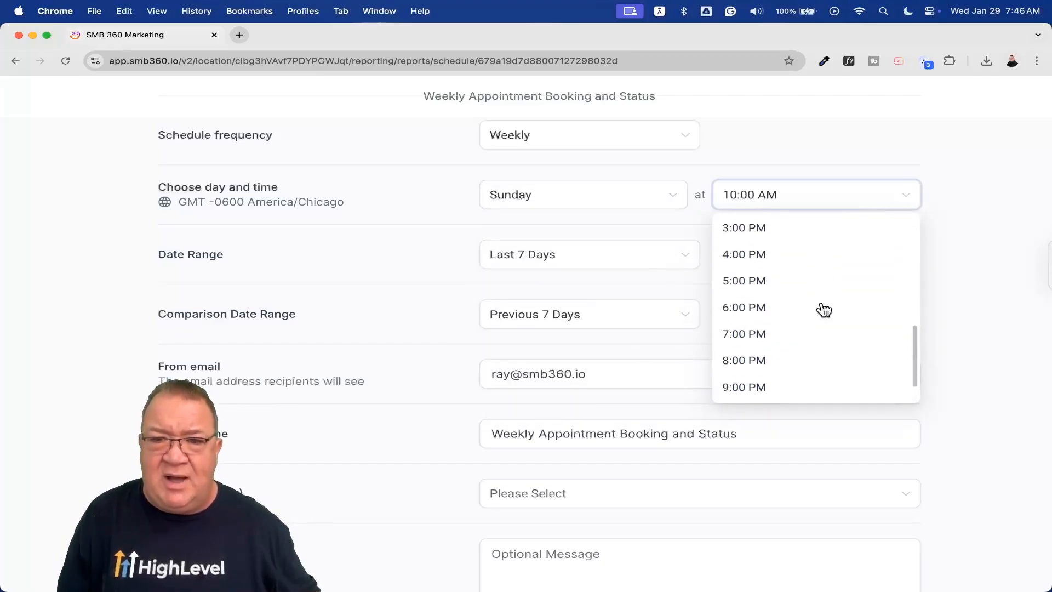
{"action": "scroll", "coordinate": [822, 308], "scroll_direction": "down", "scroll_amount": 2}
{"action": "left_click", "coordinate": [756, 393]}
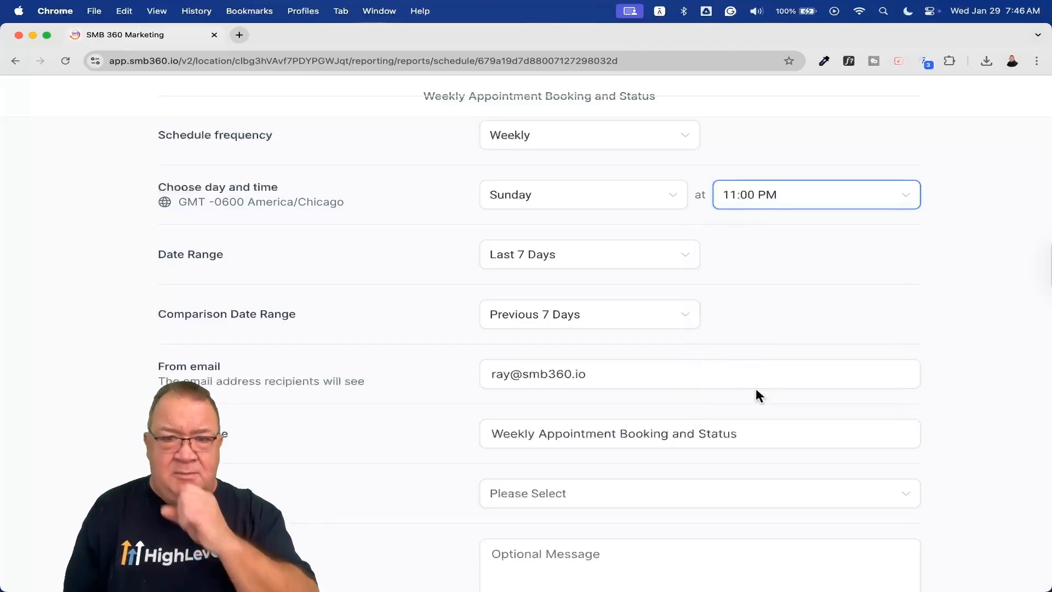
{"action": "left_click", "coordinate": [598, 261]}
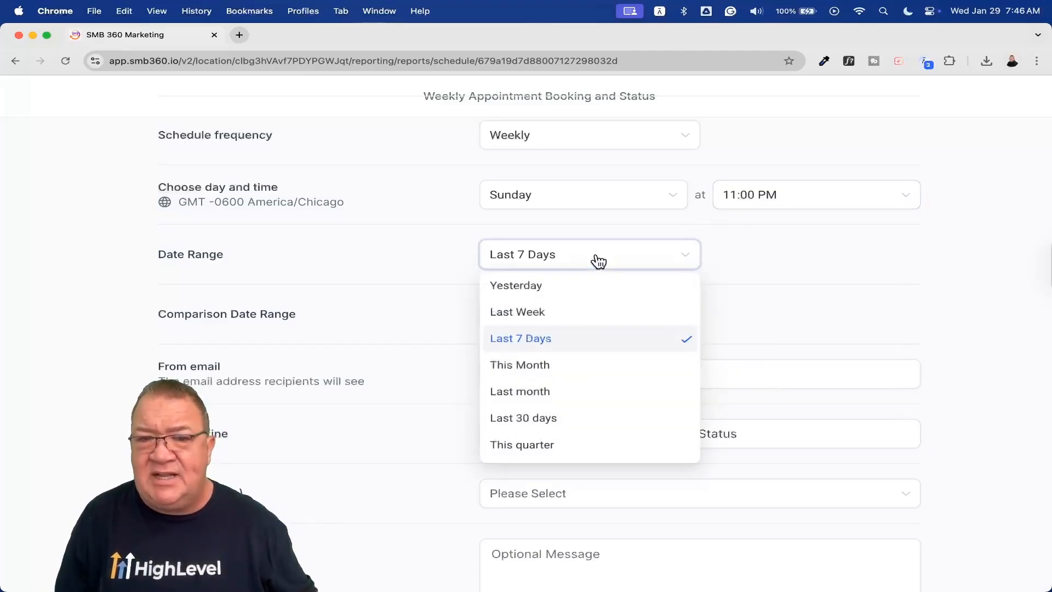
{"action": "left_click", "coordinate": [746, 254]}
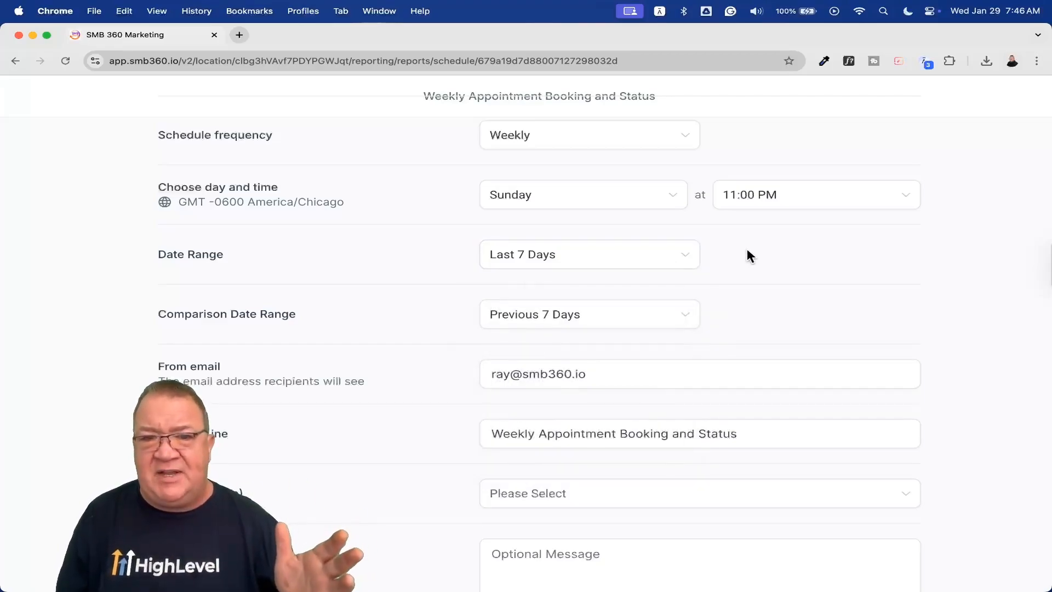
Add the recipient's email address to the scheduled report
{"action": "scroll", "coordinate": [750, 255], "scroll_direction": "down", "scroll_amount": 3}
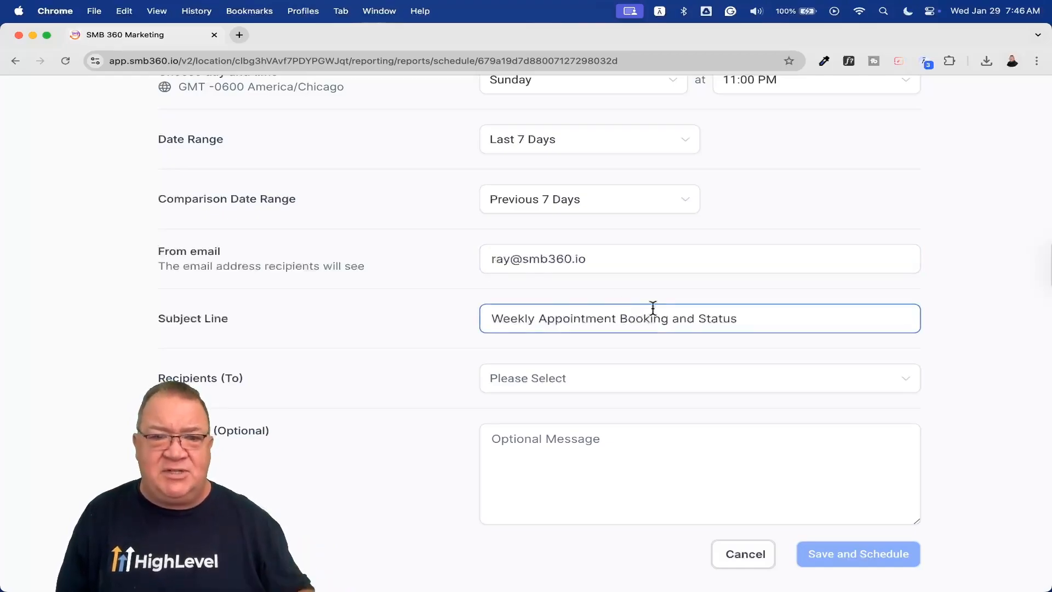
{"action": "left_click", "coordinate": [568, 383]}
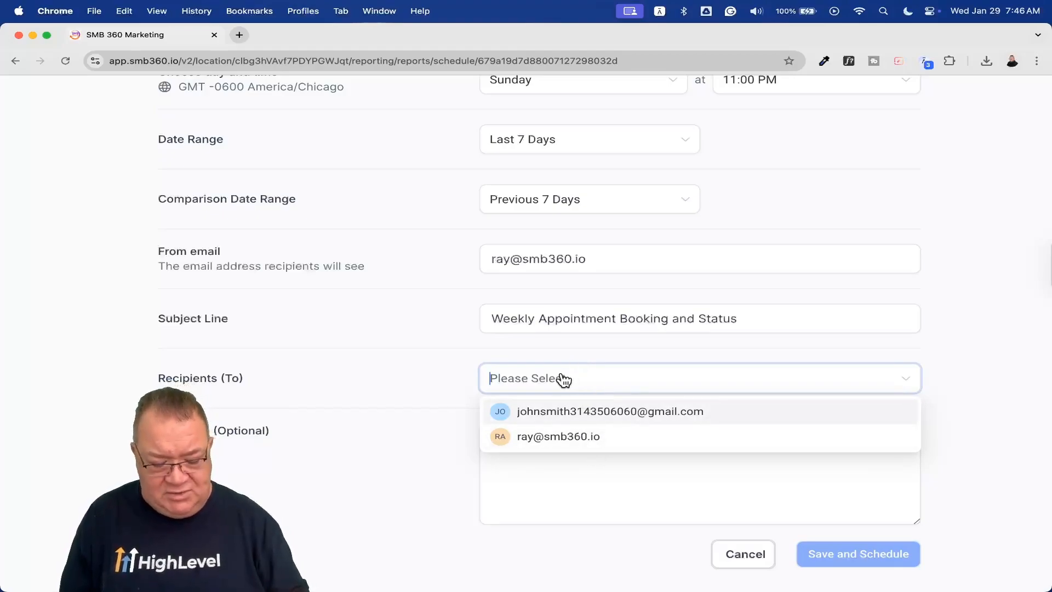
{"action": "type", "text": "test@te"}
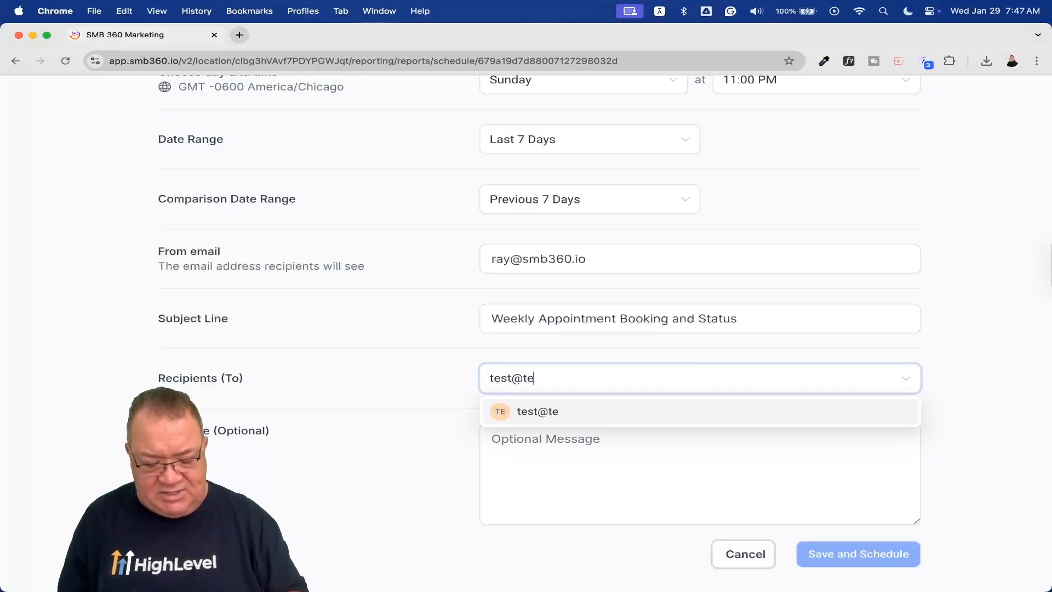
{"action": "type", "text": "st.com"}
{"action": "key", "text": "Return"}
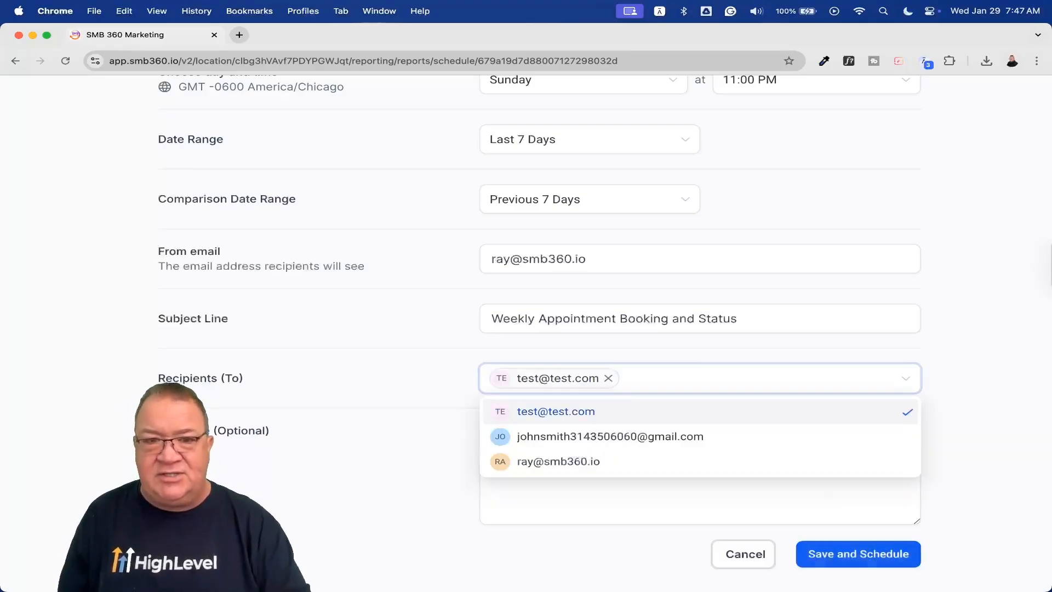
{"action": "left_click", "coordinate": [946, 350]}
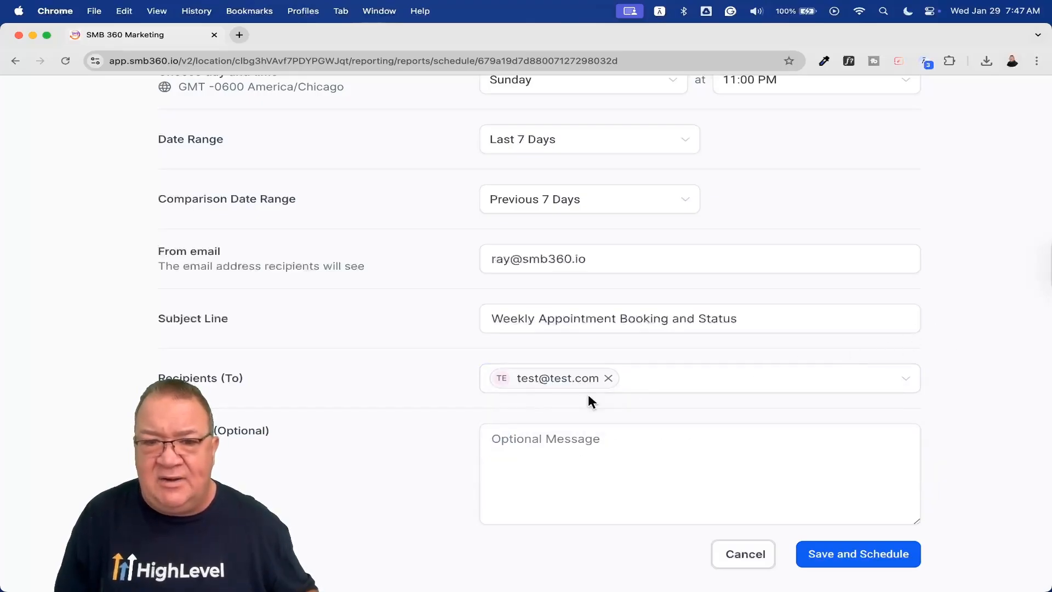
Leave the optional message empty and save the report's schedule
{"action": "left_click", "coordinate": [541, 464]}
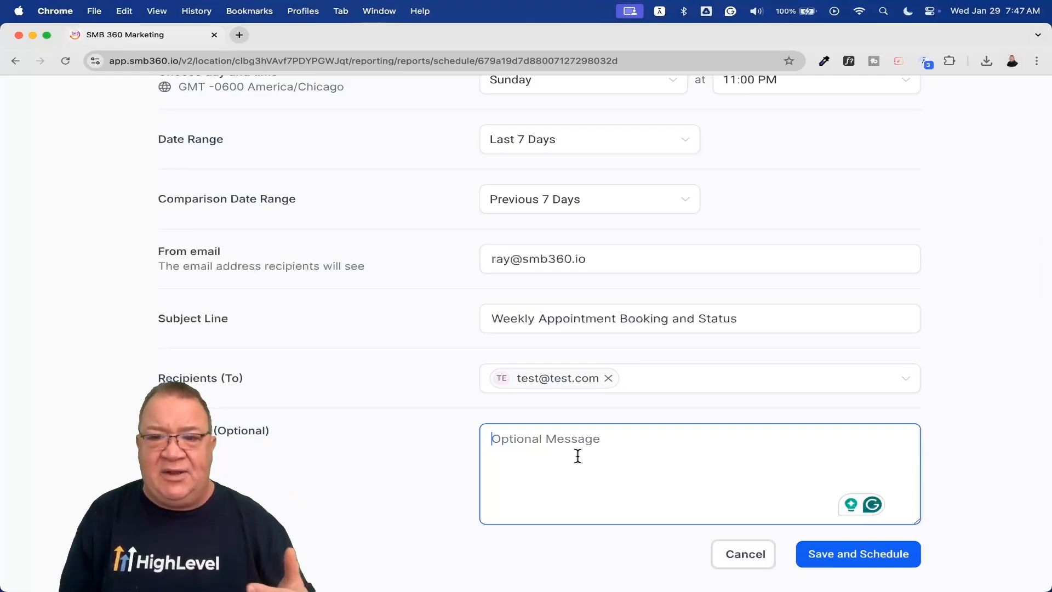
{"action": "left_click", "coordinate": [841, 558]}
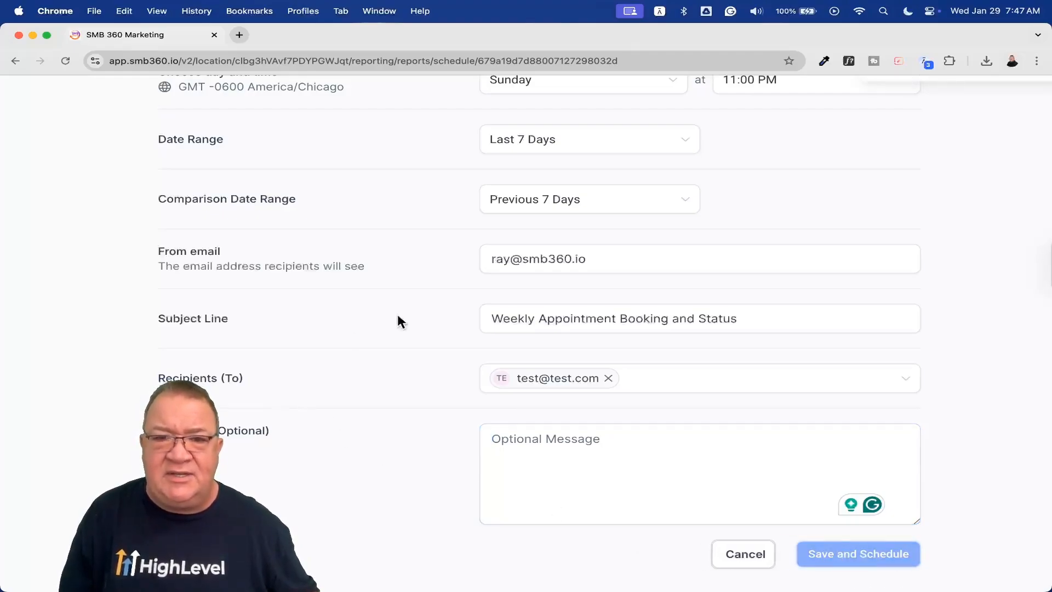
{"action": "left_click", "coordinate": [711, 329]}
{"action": "scroll", "coordinate": [711, 330], "scroll_direction": "up", "scroll_amount": 4}
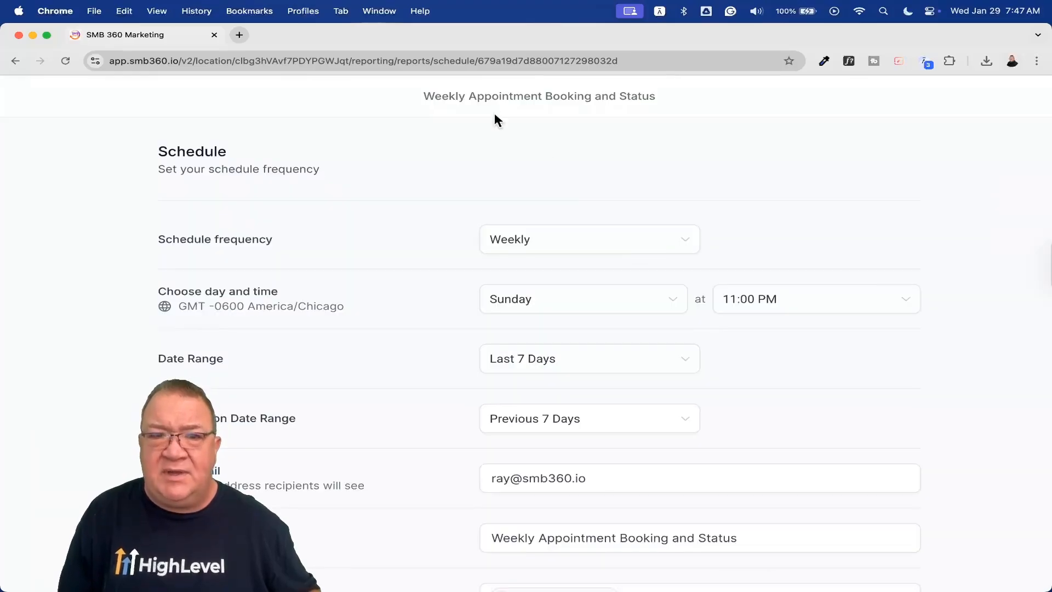
Review the appointment report's schedule settings, and return to the custom reports overview to check the reports' schedule frequencies
{"action": "scroll", "coordinate": [531, 183], "scroll_direction": "down", "scroll_amount": 2}
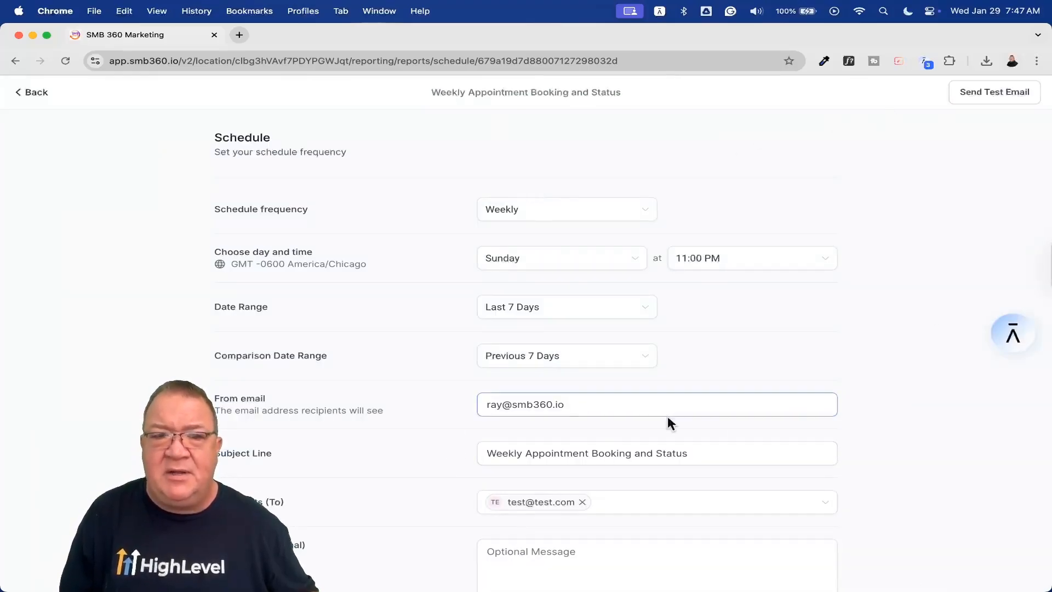
{"action": "scroll", "coordinate": [667, 421], "scroll_direction": "down", "scroll_amount": 3}
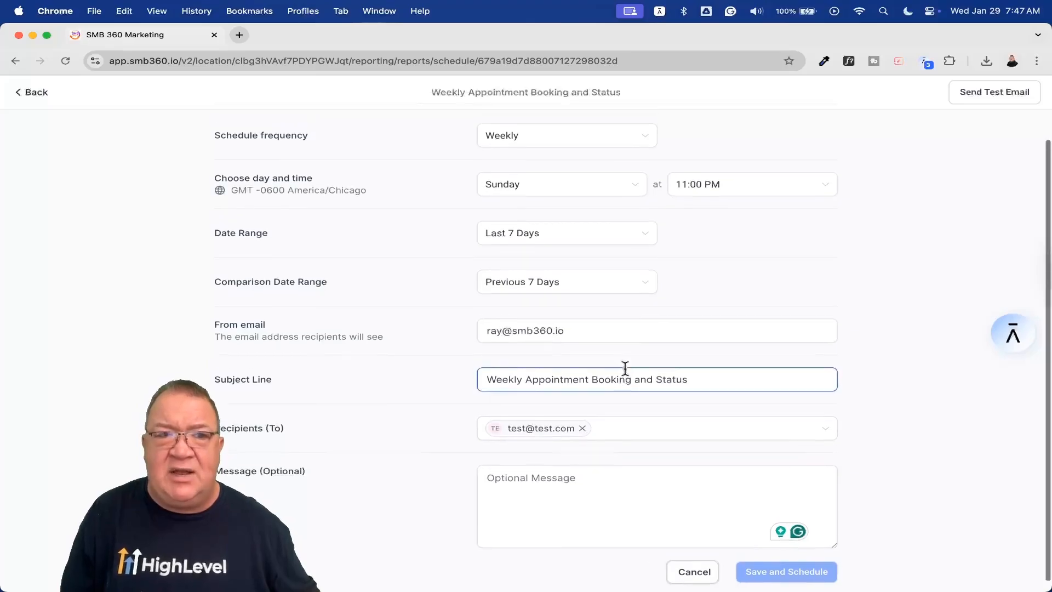
{"action": "scroll", "coordinate": [624, 369], "scroll_direction": "up", "scroll_amount": 3}
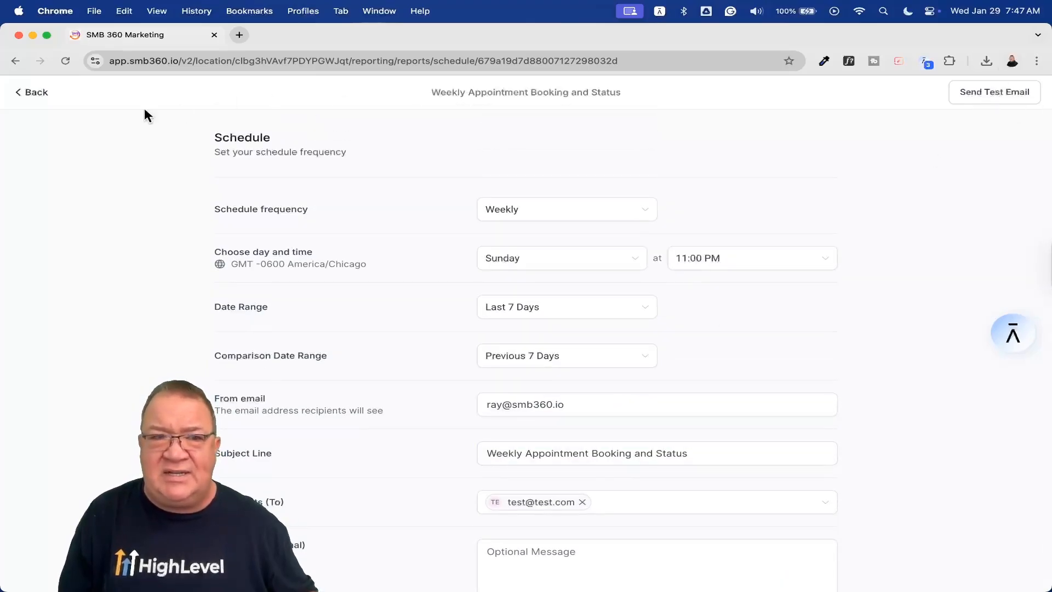
{"action": "left_click", "coordinate": [30, 92]}
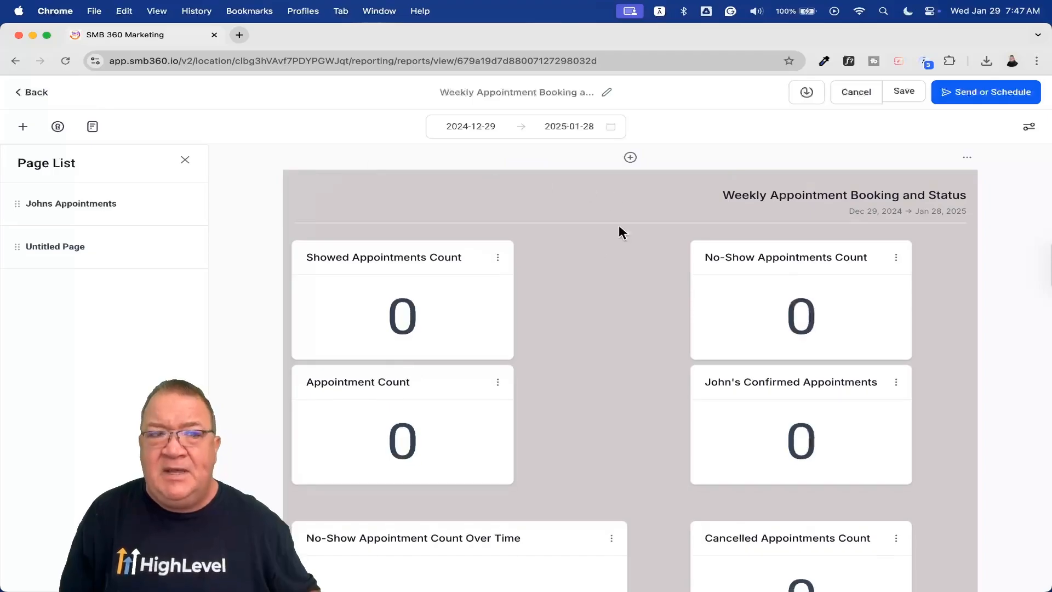
{"action": "left_click", "coordinate": [31, 93]}
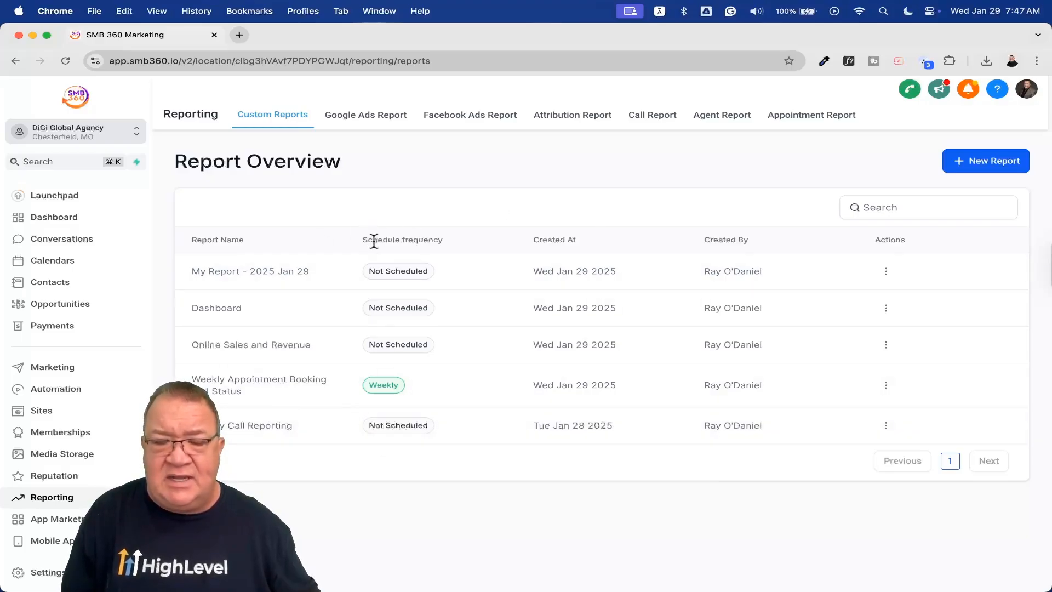
{"action": "scroll", "coordinate": [394, 311], "scroll_direction": "up", "scroll_amount": 5}
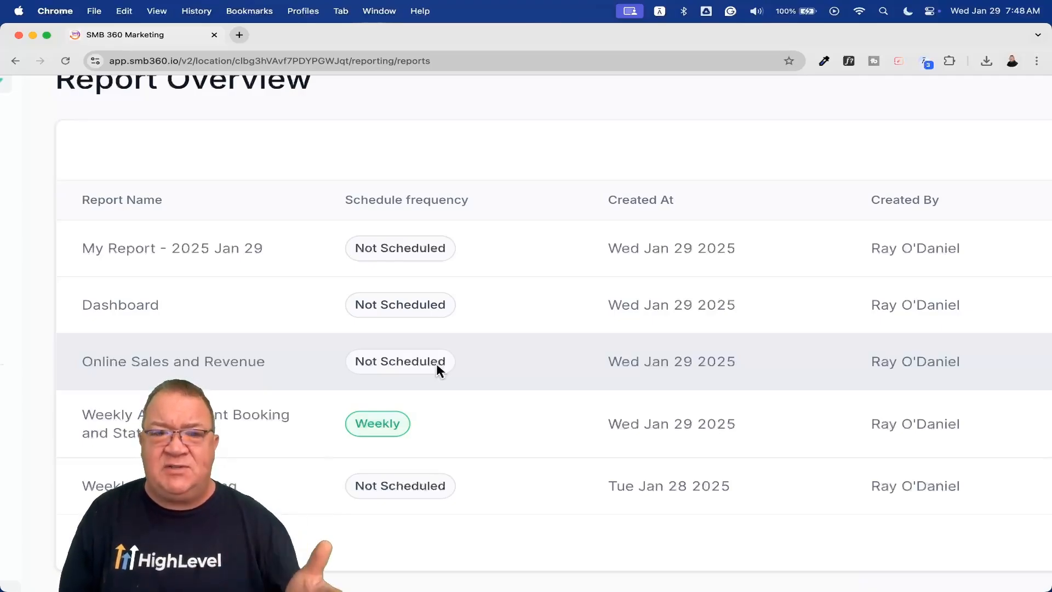
{"action": "scroll", "coordinate": [436, 363], "scroll_direction": "down", "scroll_amount": 5}
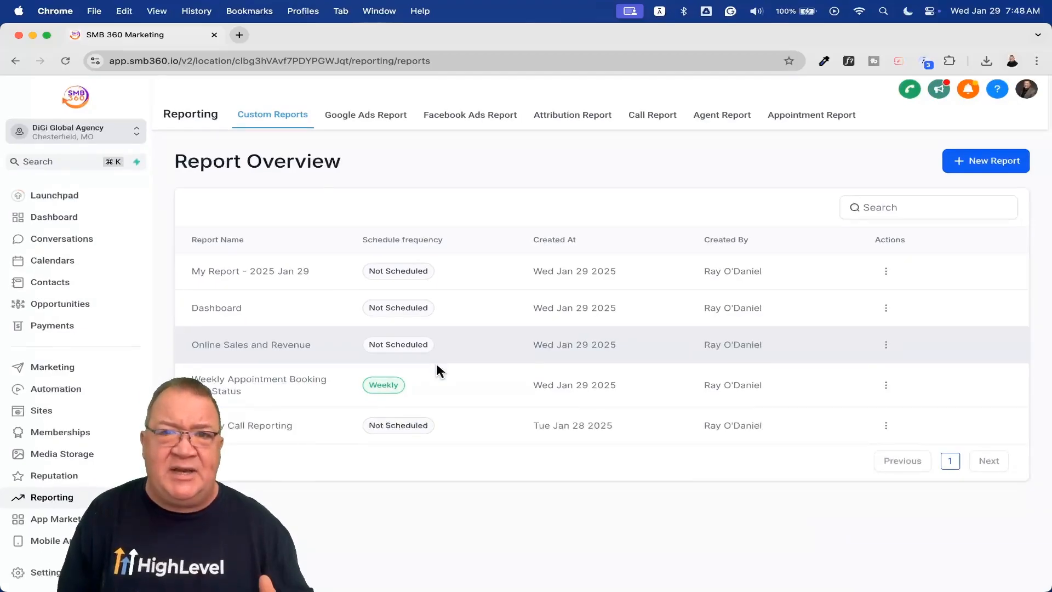